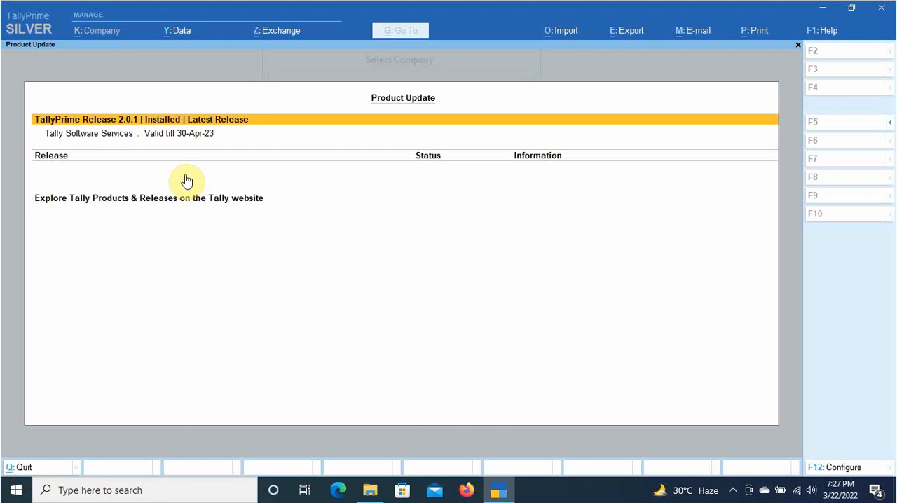
Configure the Product Update list to show all releases.
key("F12")
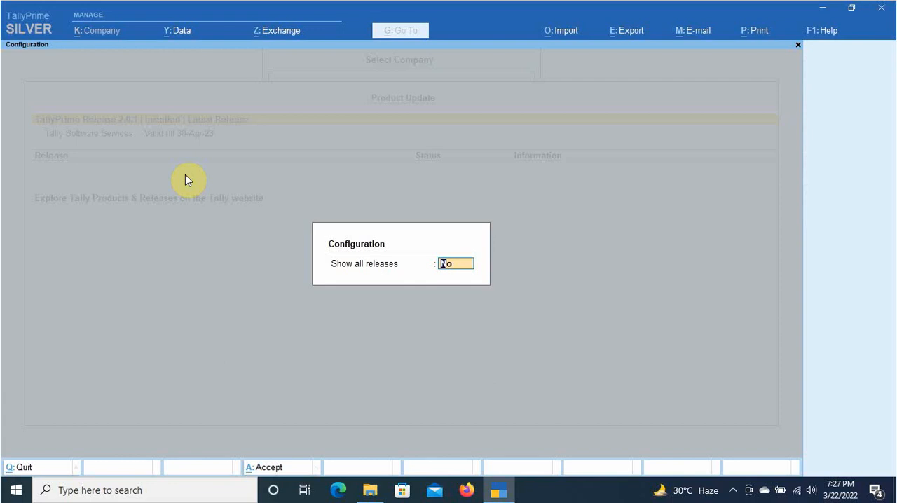
type("y")
key("Return")
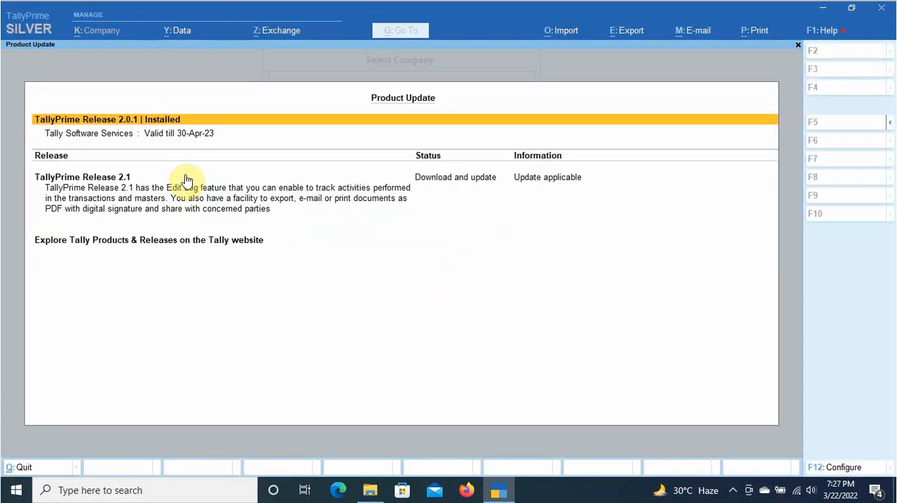
Upgrade to TallyPrime Release 2.1, allowing the restart with administrator rights, and start the updated program.
left_click(186, 180)
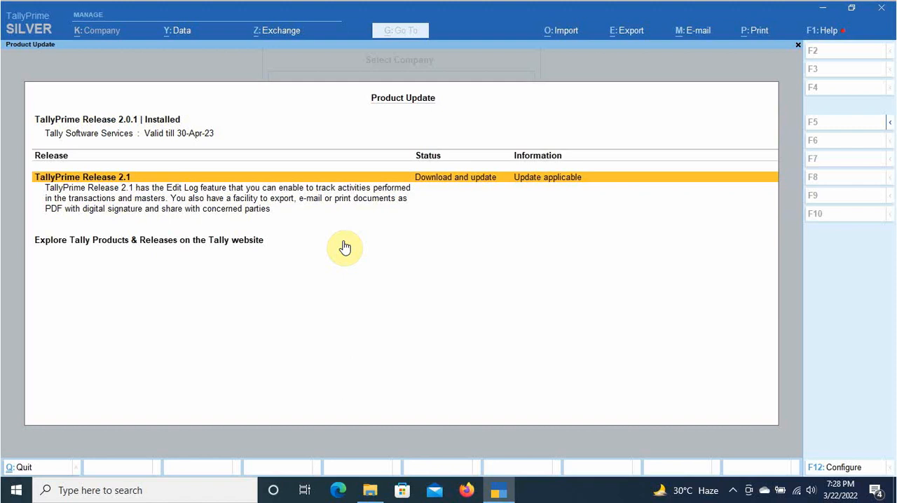
left_click(344, 247)
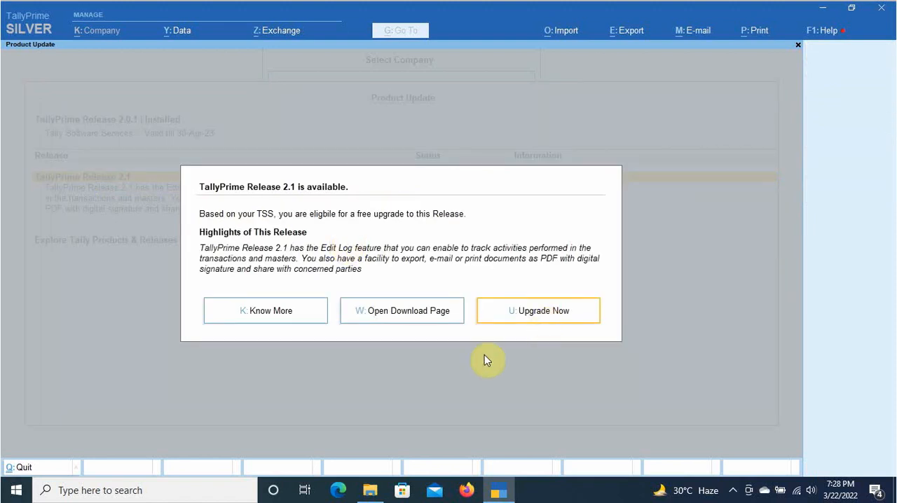
left_click(558, 310)
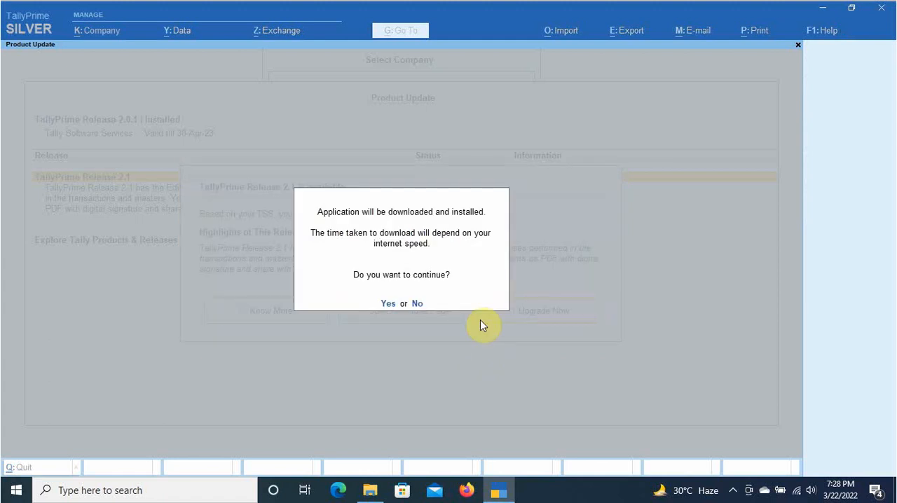
key("y")
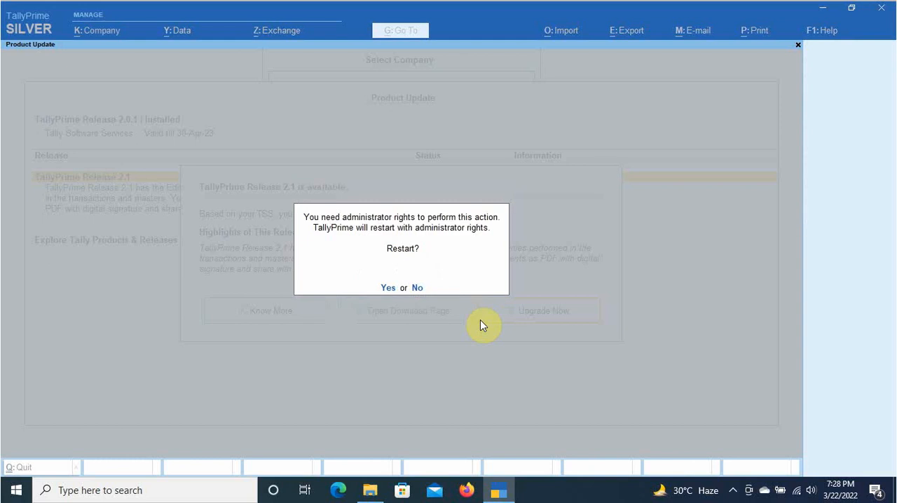
key("y")
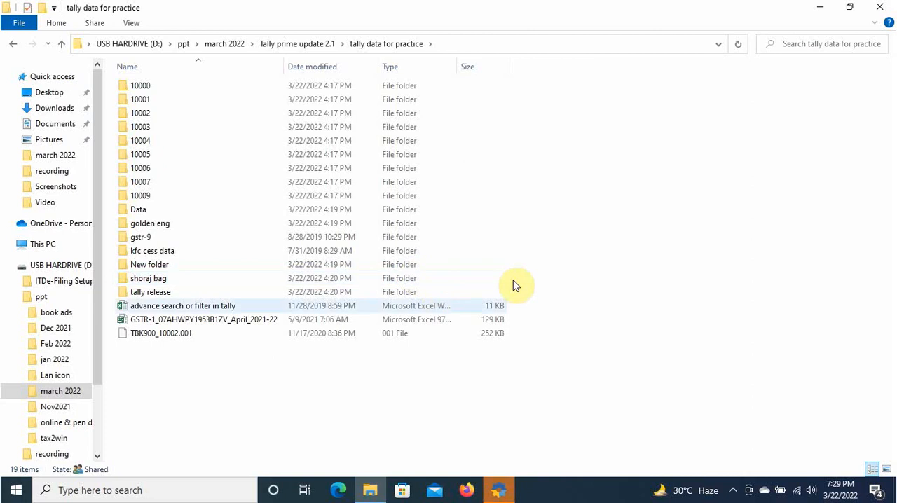
left_click(496, 492)
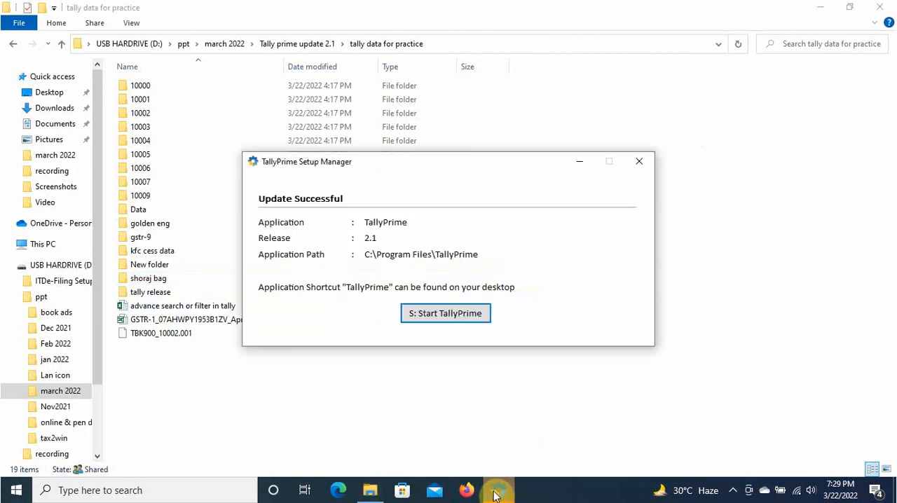
left_click(444, 315)
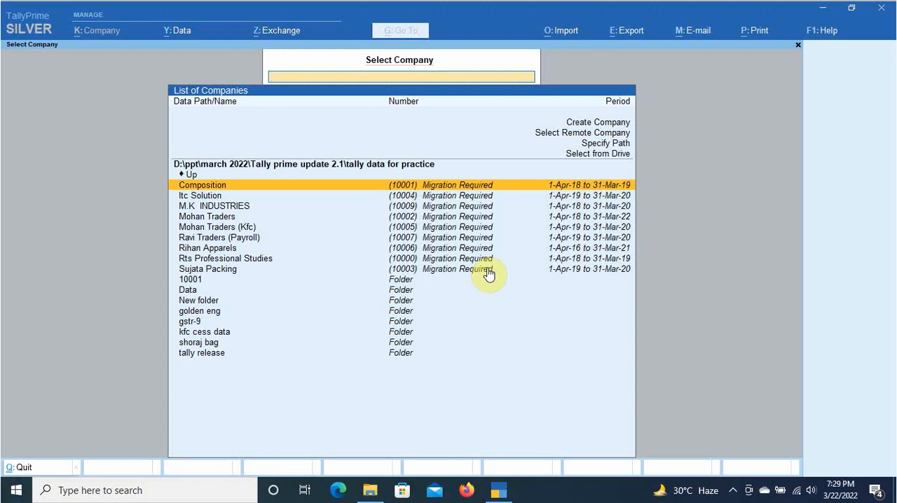
Select Mohan Traders (10002) from the list of companies in the practice data folder.
key("Down")
key("Down")
key("Down")
key("Down")
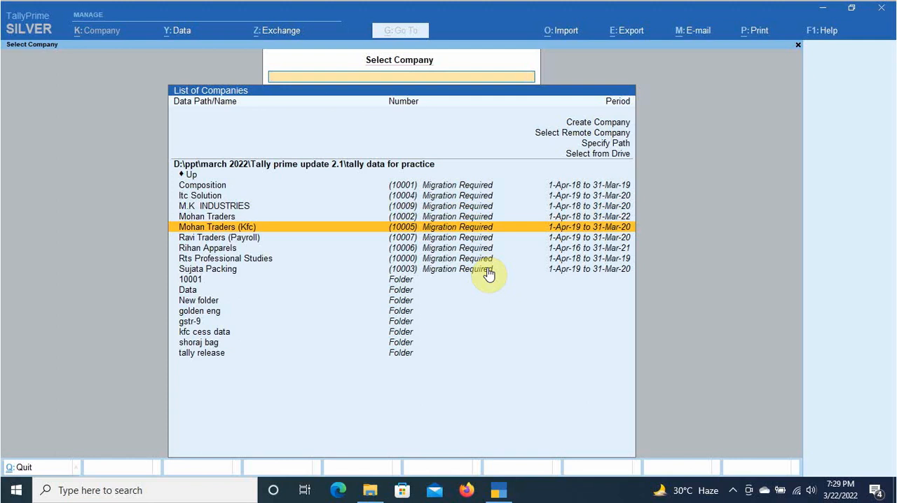
key("Up")
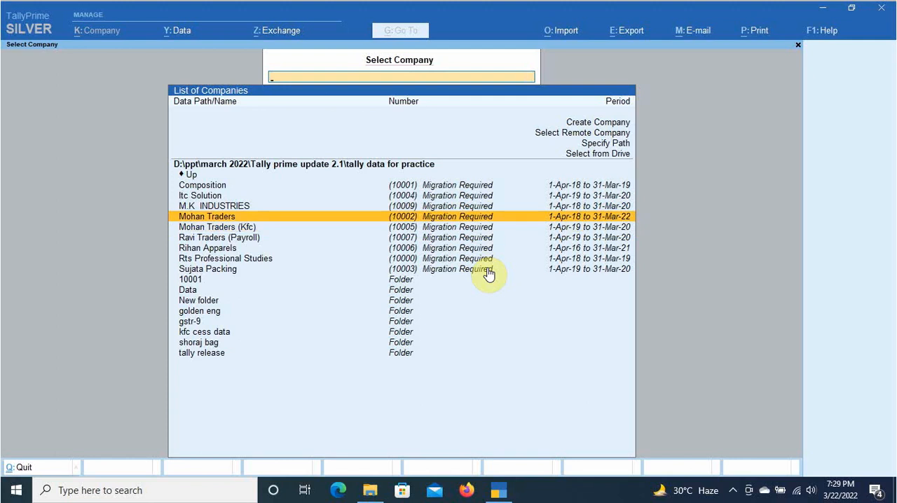
key("Return")
Log in with the company's username and password and migrate its data to the new release.
type("suraj\\")
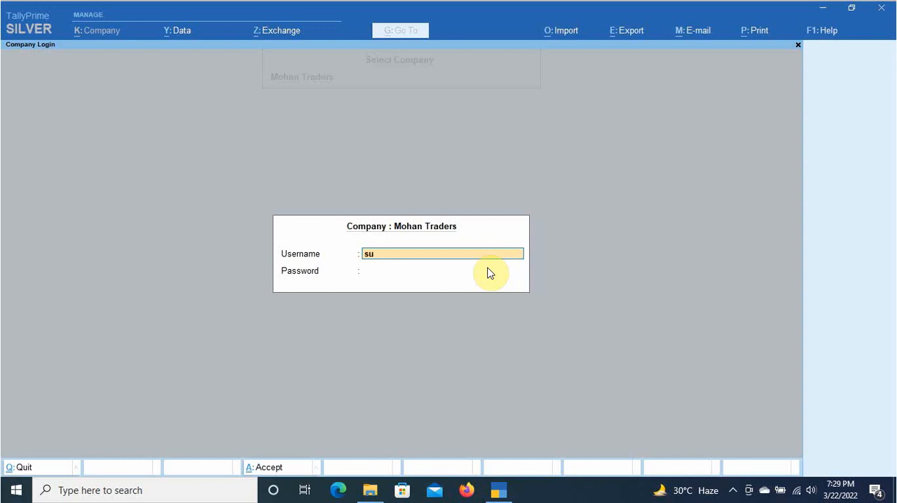
key("Return")
key("BackSpace")
type("suraj")
key("Return")
type("****")
key("Return")
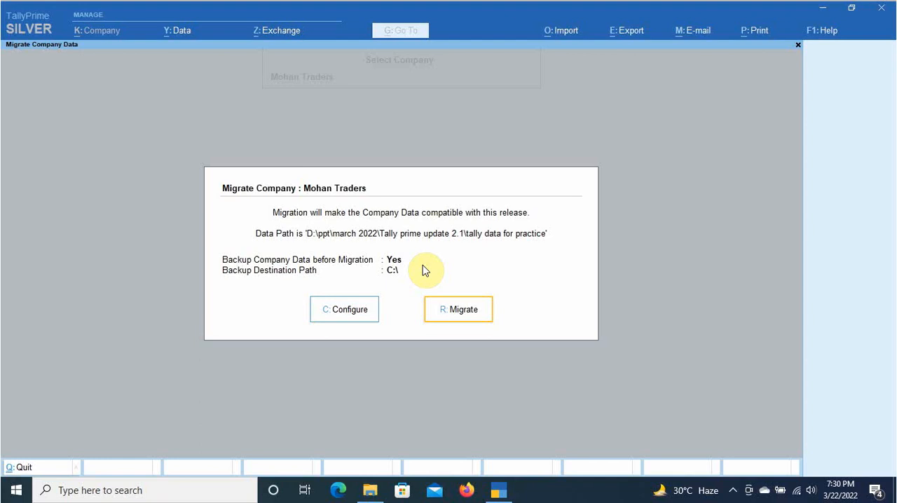
key("Return")
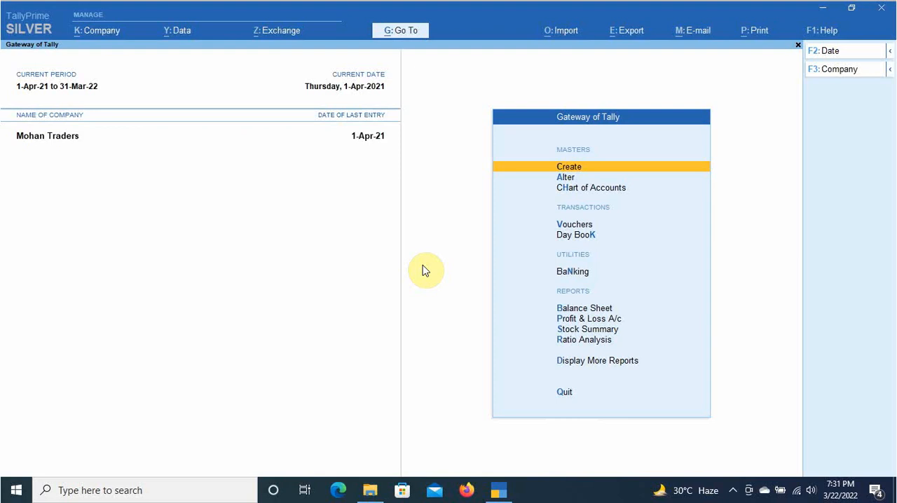
Open the details of Mohan Traders for alteration.
key("alt+k")
key("Down")
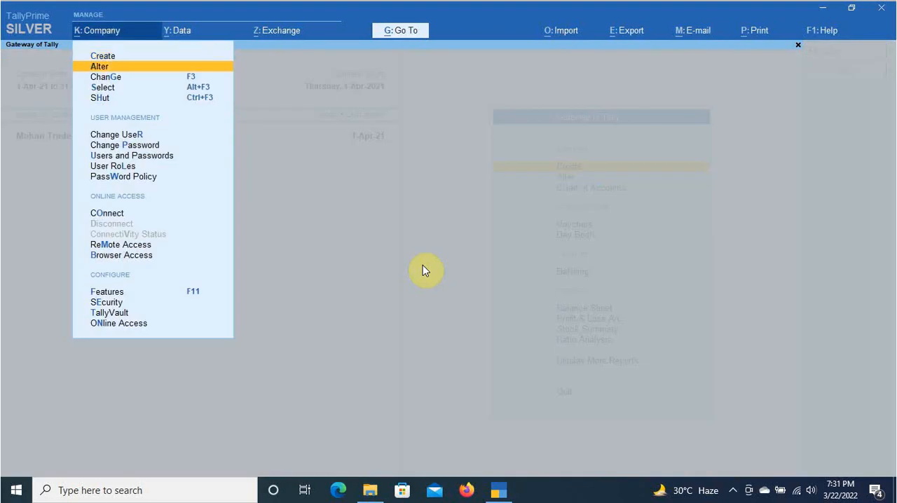
key("Down")
key("Up")
left_click(432, 274)
key("Return")
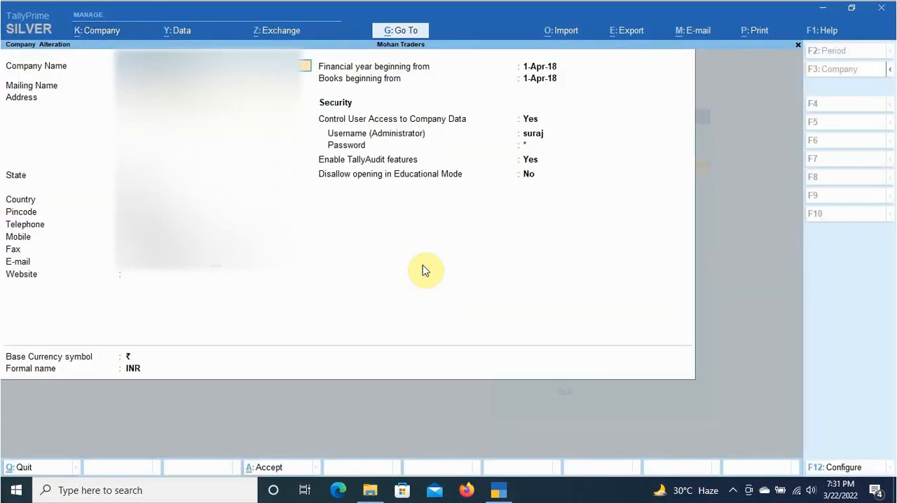
Configure the company alteration form with Edit Log applicability set to Yes.
key("F12")
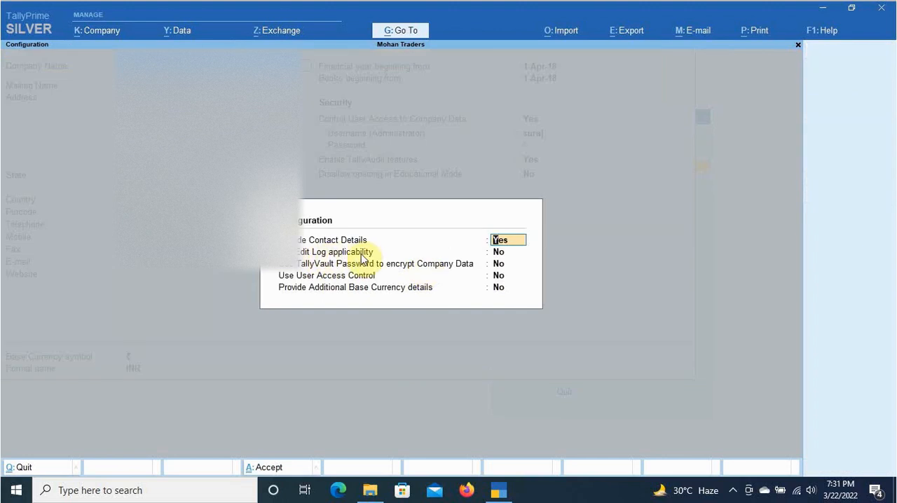
key("Return")
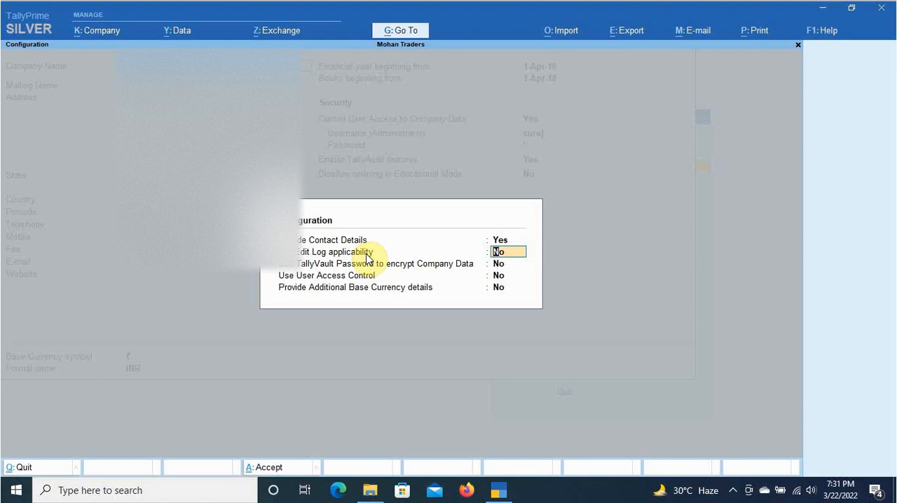
key("y")
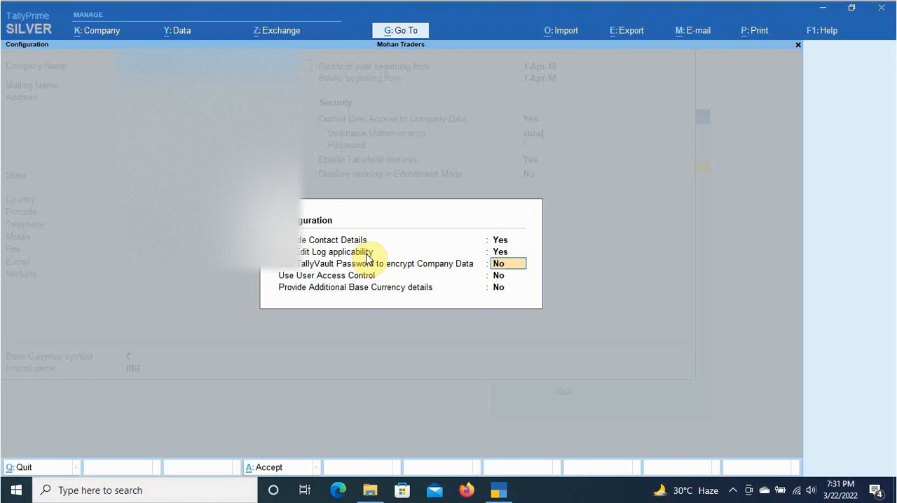
key("Return")
key("Return")
key("Return")
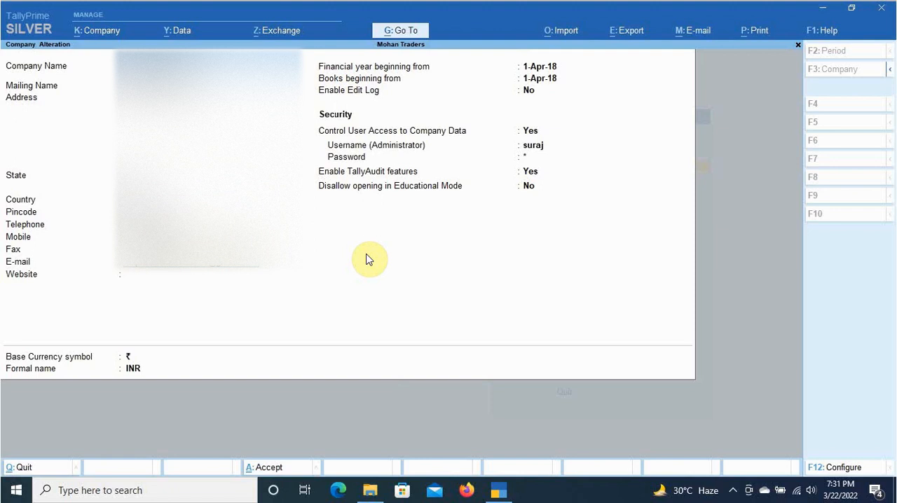
Set Enable Edit Log to Yes for the company and agree to keeping a log of all activities.
key("Return")
key("Return")
key("Return")
key("Return")
key("Return")
key("Return")
key("Return")
key("Return")
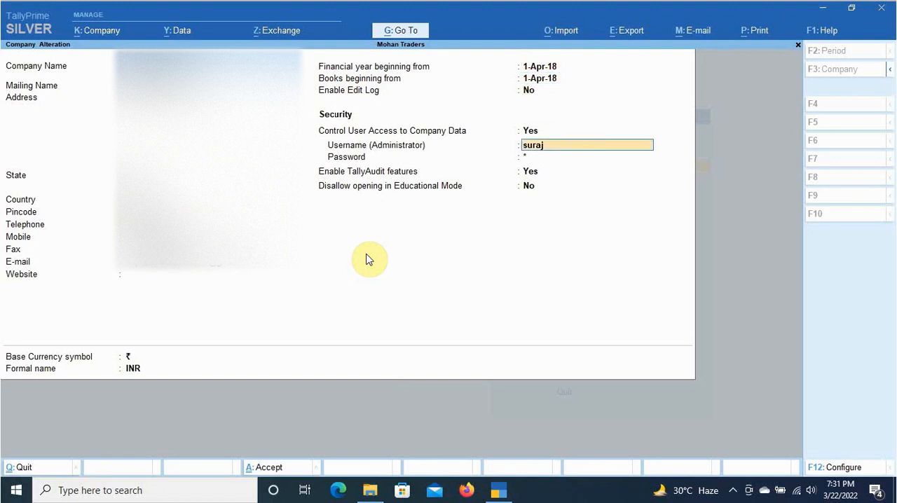
key("Return")
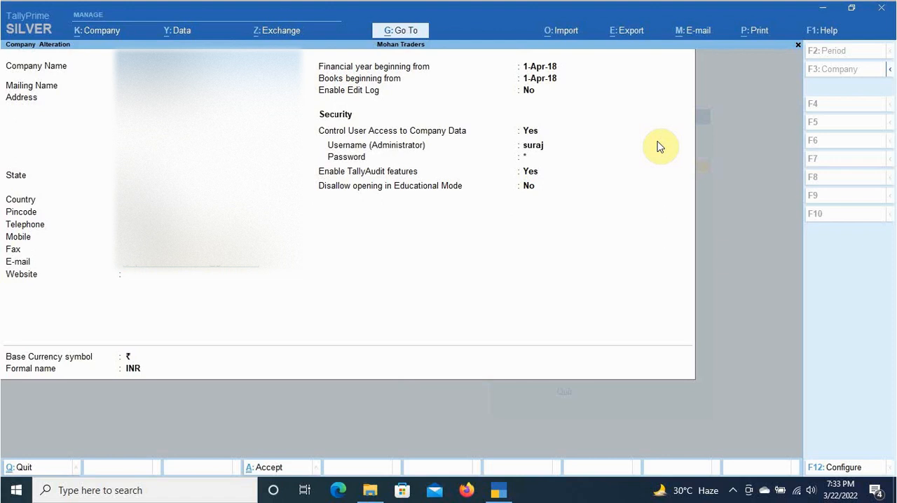
key("Return")
key("Return")
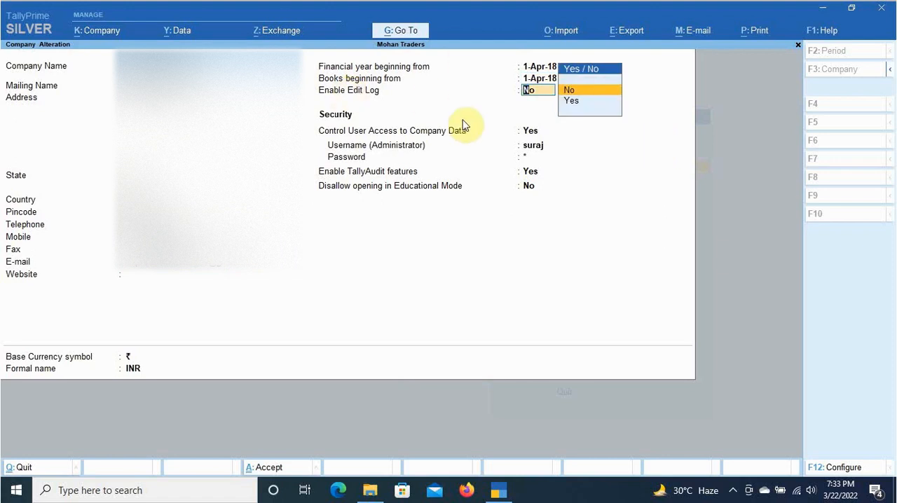
key("Down")
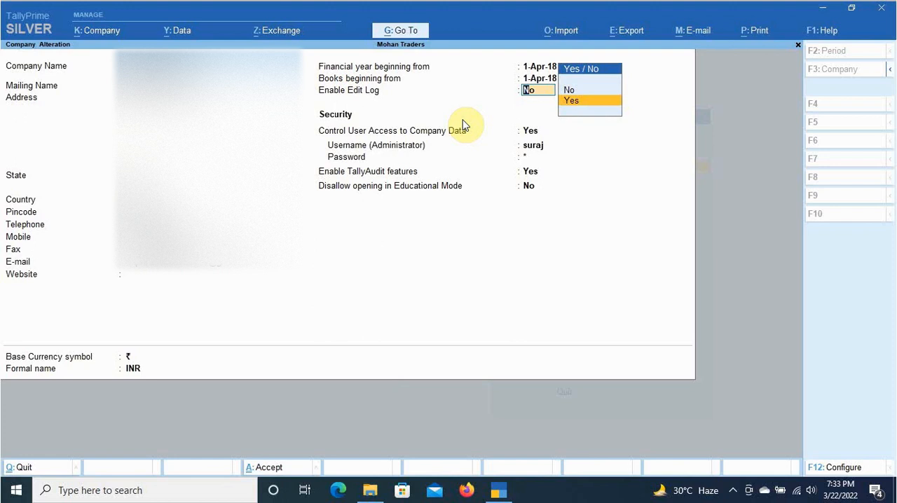
key("Return")
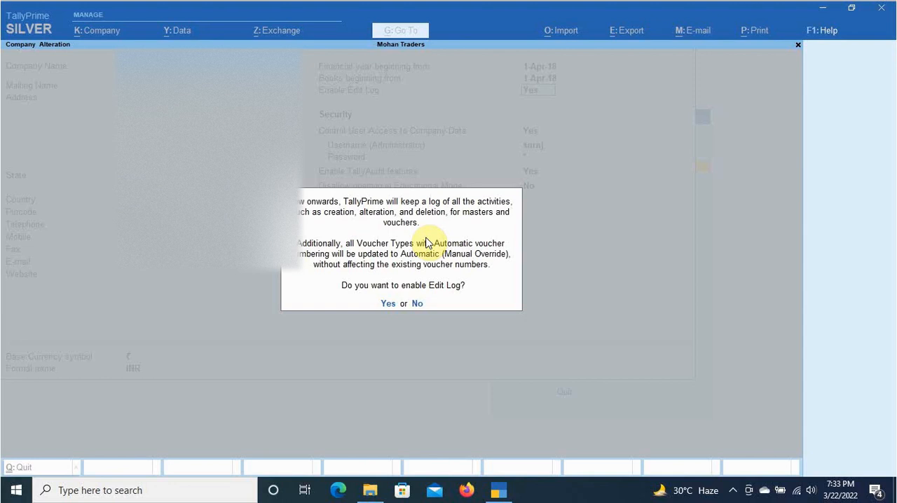
key("y")
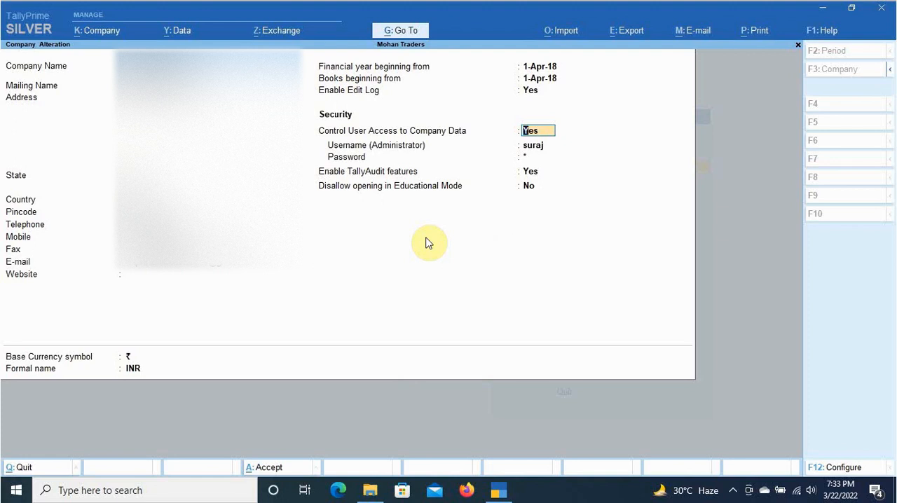
Leave the company's security settings as they are and save the company alteration.
key("Return")
key("Return")
key("Return")
key("Return")
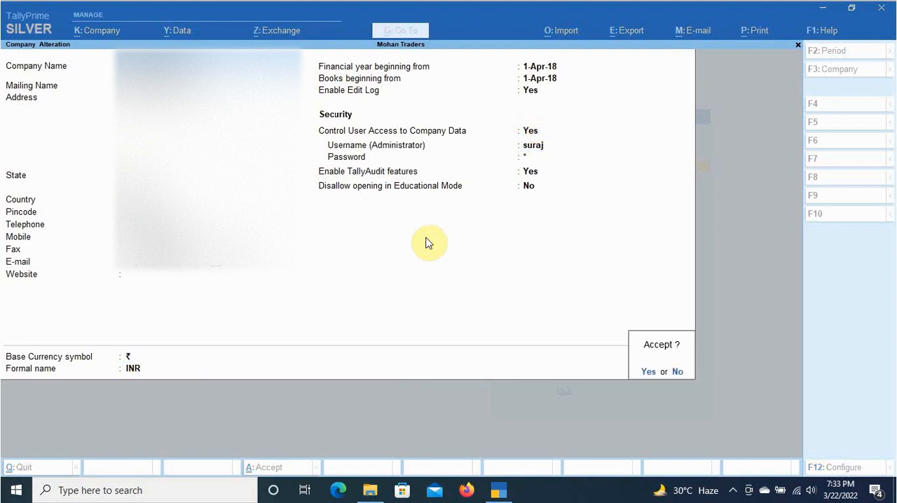
key("y")
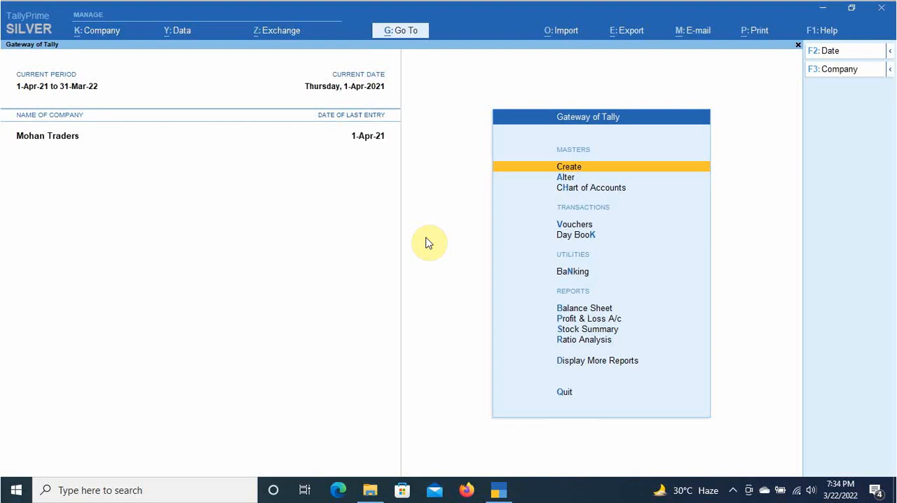
Open Cash sales voucher no. 2 from the Day Book for alteration.
key("d")
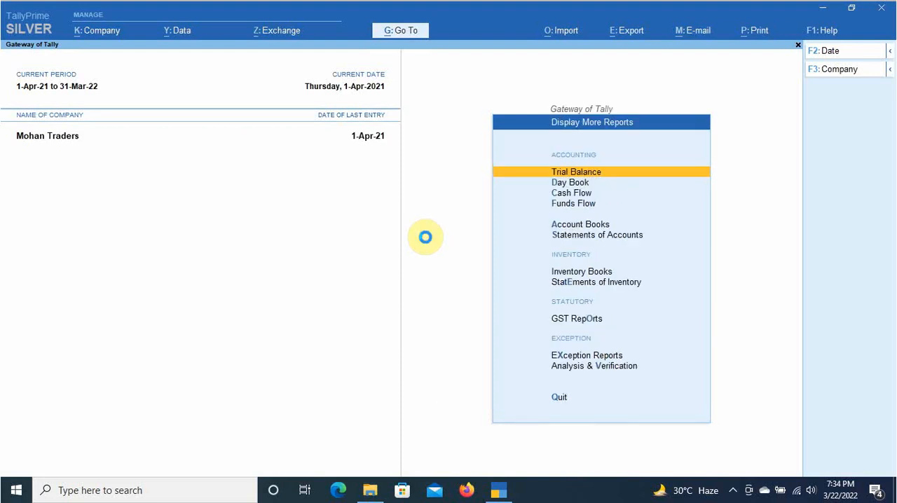
key("y")
key("Down")
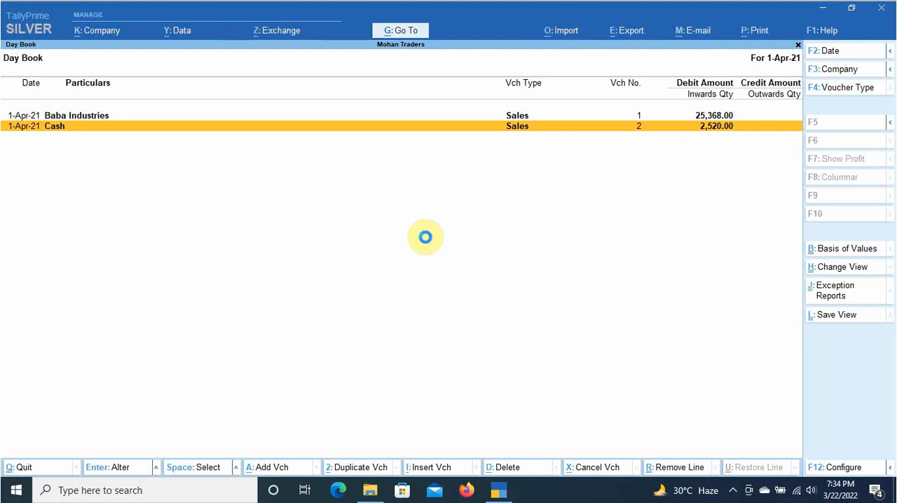
key("Return")
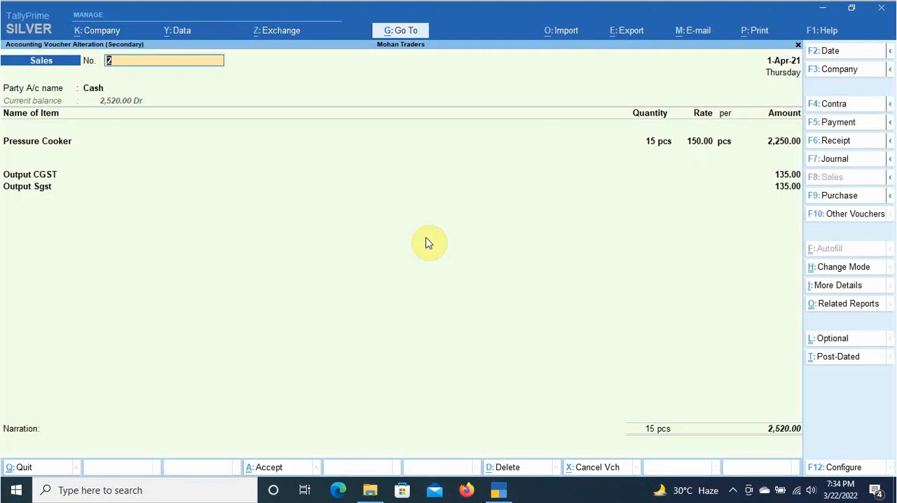
Change the sales voucher's date to 31-3-2022, save it and return to the Gateway of Tally.
key("F2")
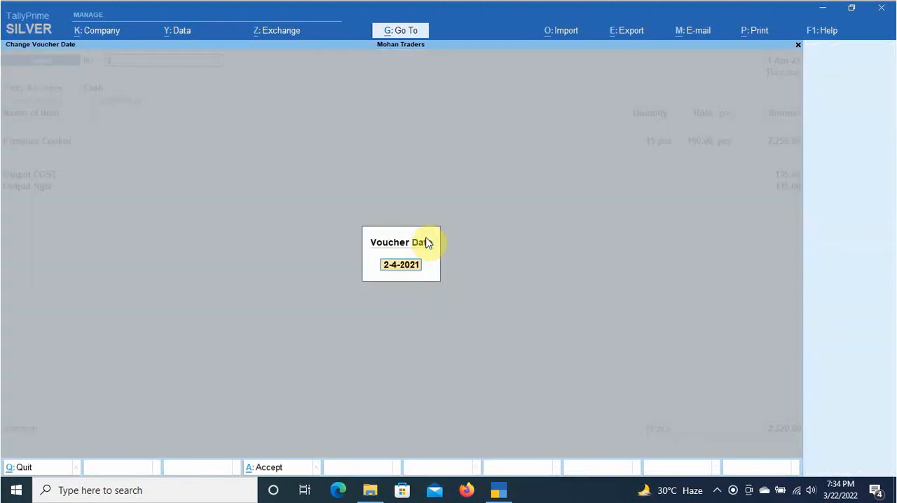
type("31-3-2022")
key("Return")
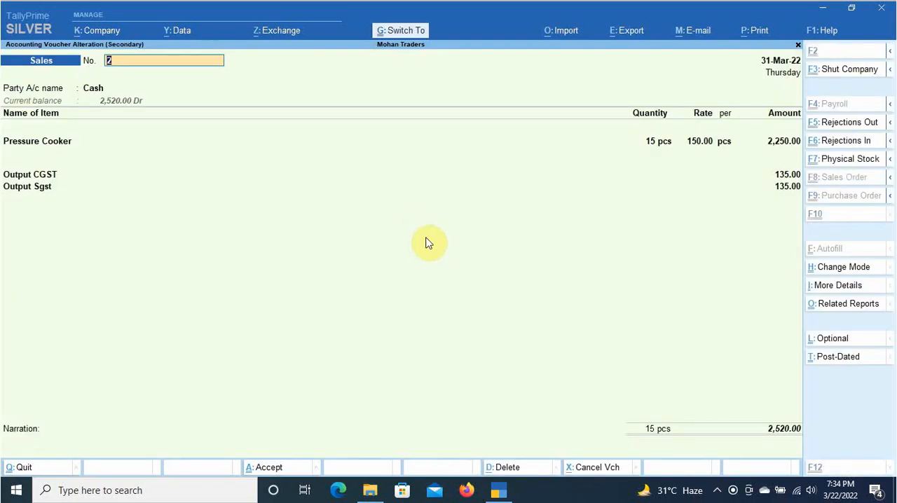
key("ctrl+a")
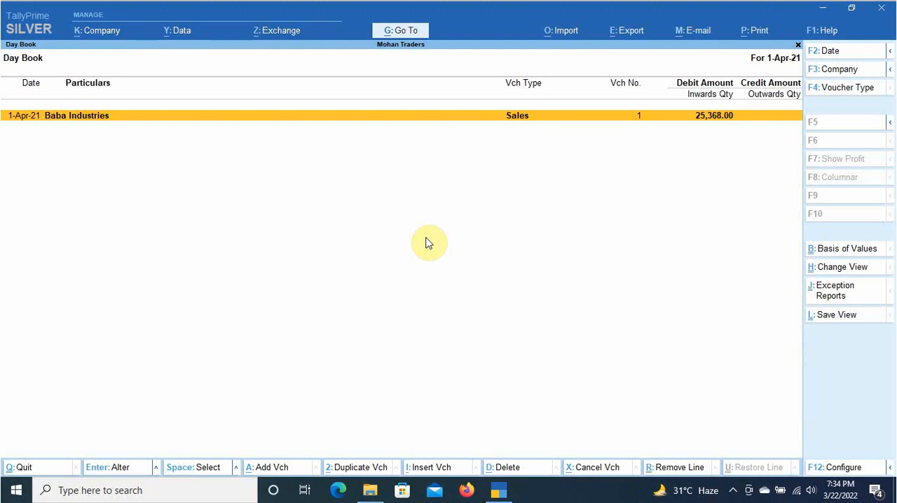
key("Escape")
key("Escape")
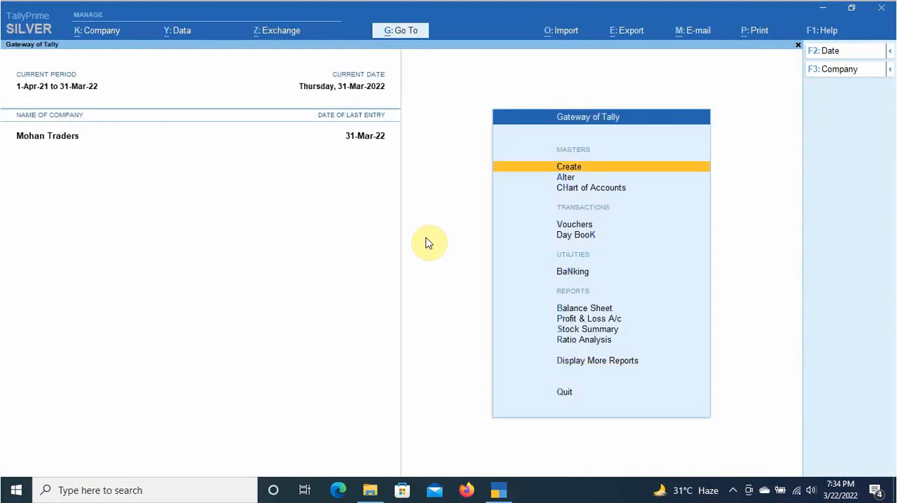
Start a new Receipt voucher and choose Cash as the account.
key("v")
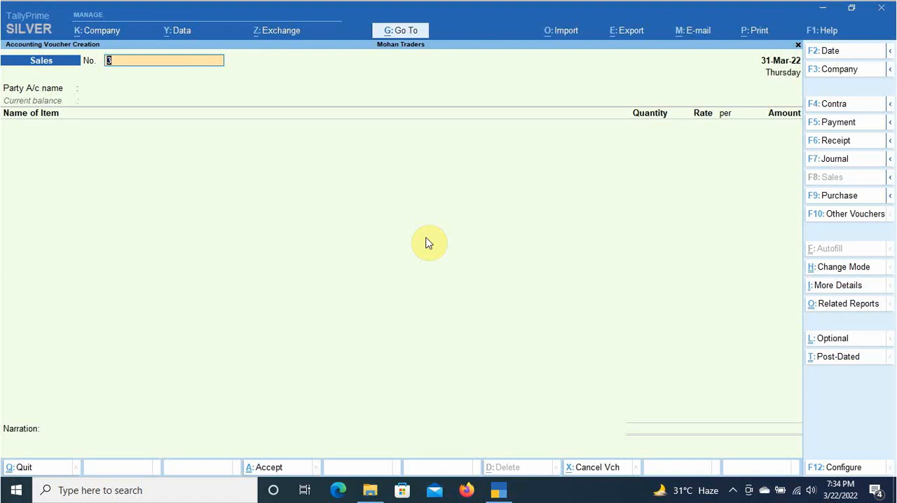
left_click(428, 243)
key("F6")
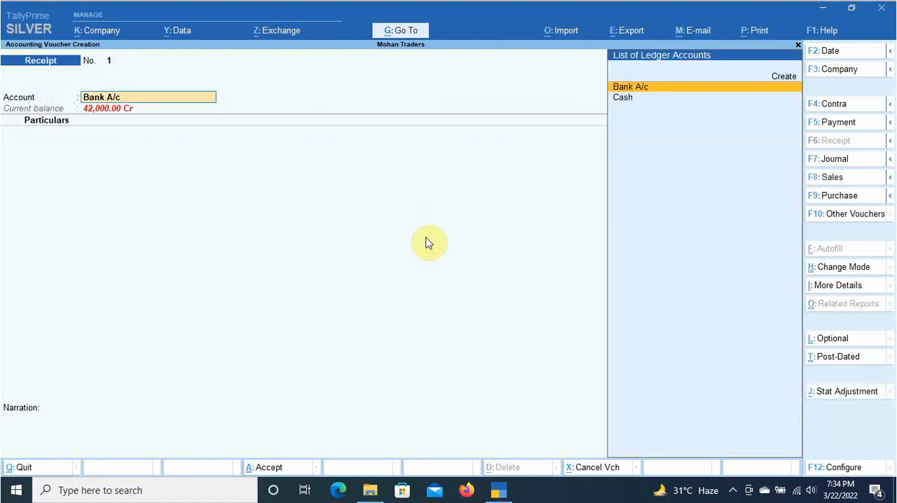
key("Down")
key("Return")
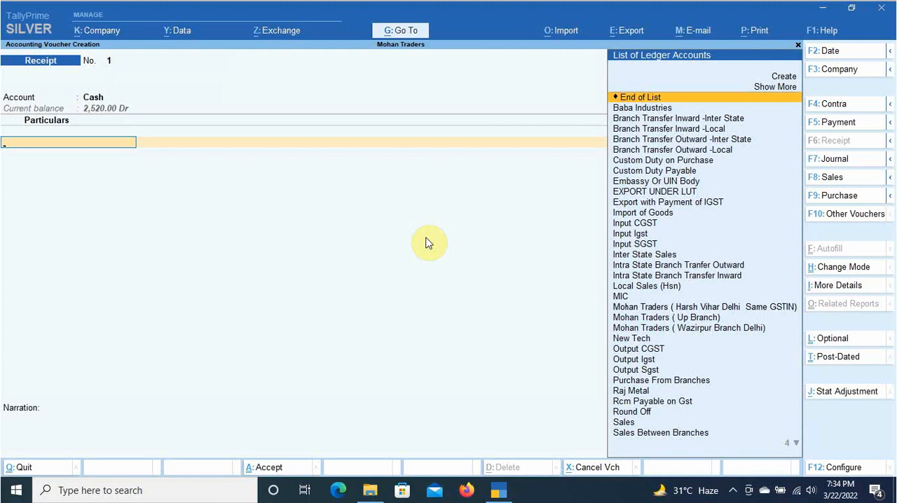
Enter Baba Industries in the receipt with an amount of 5,000, allocated as Agst Ref against bill 1.
key("Down")
key("Return")
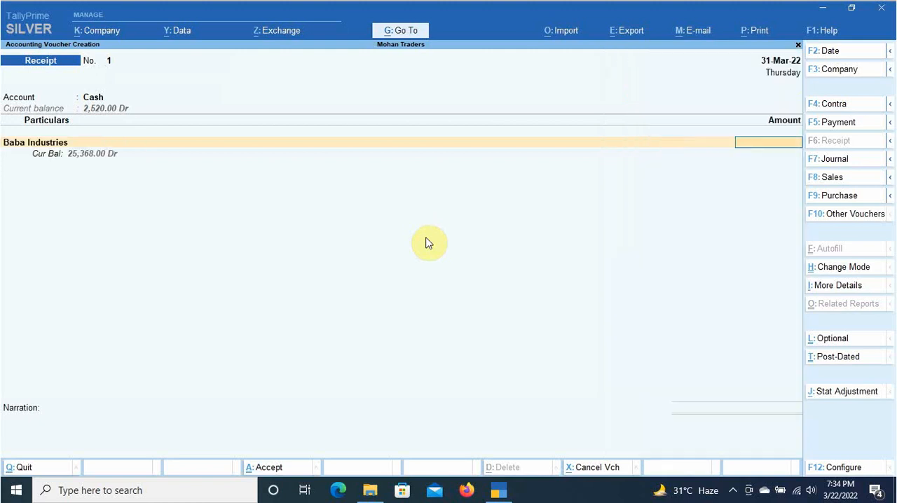
type("5000")
key("Return")
Save the receipt voucher without a narration and return to the Gateway of Tally.
key("Return")
key("Return")
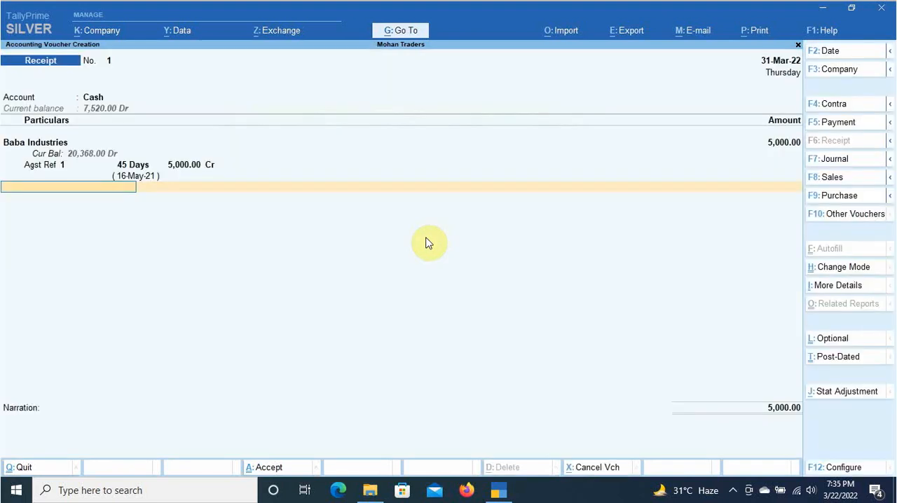
key("Return")
key("Return")
key("Return")
key("Escape")
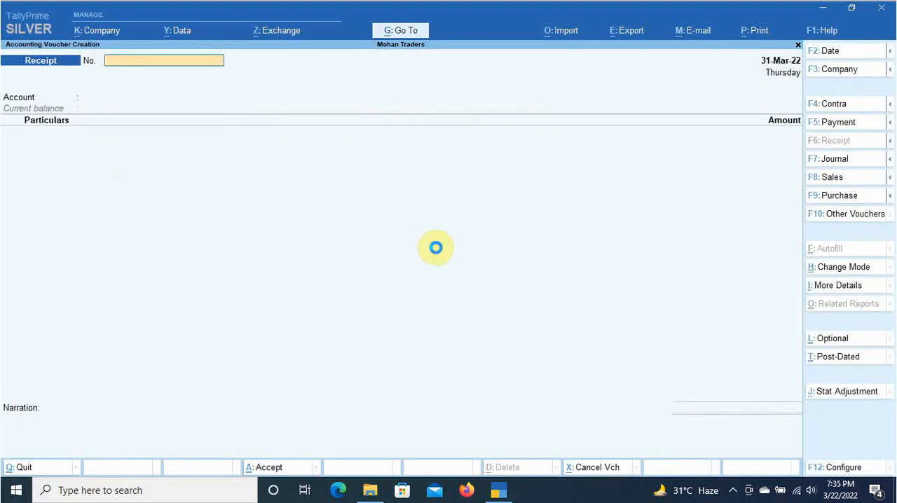
key("Escape")
key("Return")
key("Escape")
key("Escape")
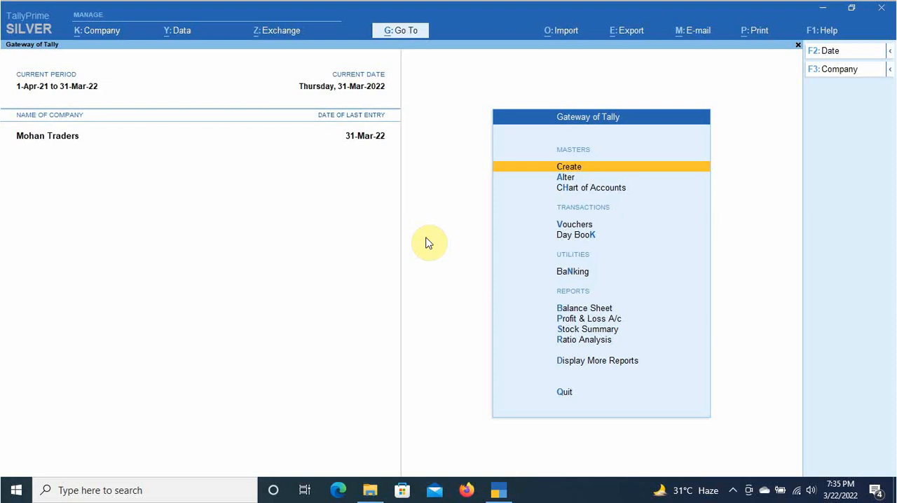
Open the monthly register of Sales vouchers from the Statistics report.
key("d")
key("s")
key("s")
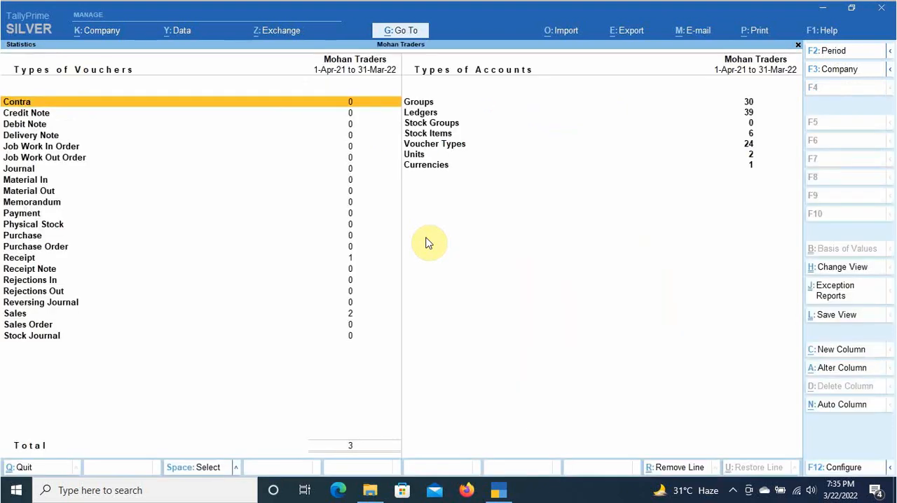
key("Down")
key("Down")
key("Down")
key("Down")
key("Down")
key("Down")
key("Down")
key("Down")
key("Down")
key("Down")
key("Down")
key("Down")
key("Down")
key("Down")
key("Down")
key("Down")
key("Down")
key("Down")
key("Down")
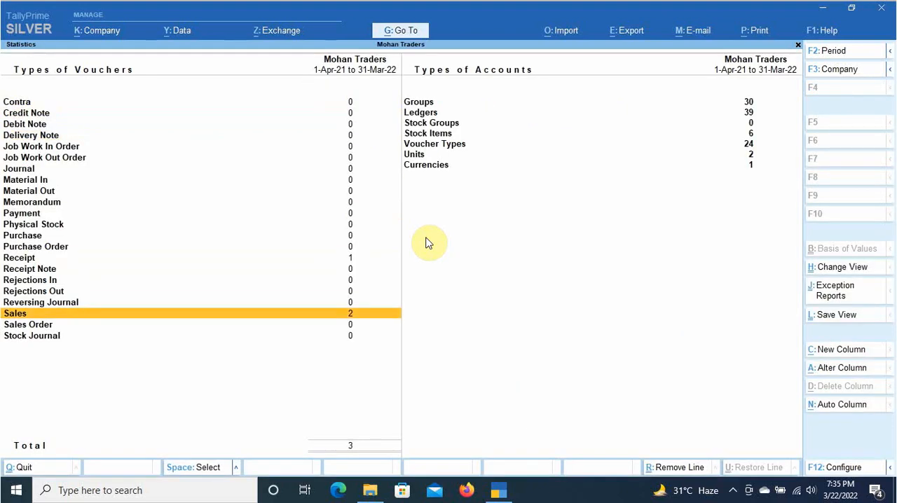
key("Return")
Cancel Baba Industries' sales voucher no. 1 from April and return to the Gateway of Tally.
key("Up")
key("Up")
key("Up")
key("Up")
key("Up")
key("Up")
key("Up")
key("Up")
key("Up")
key("Up")
key("Up")
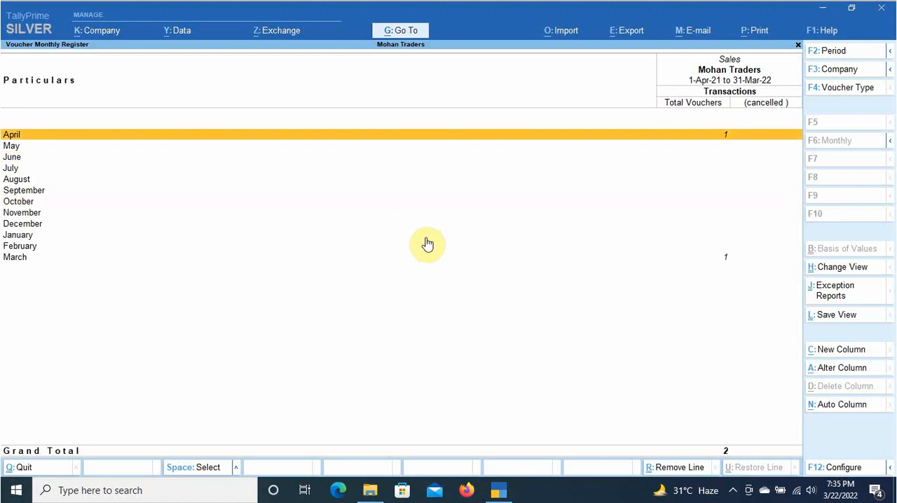
key("Return")
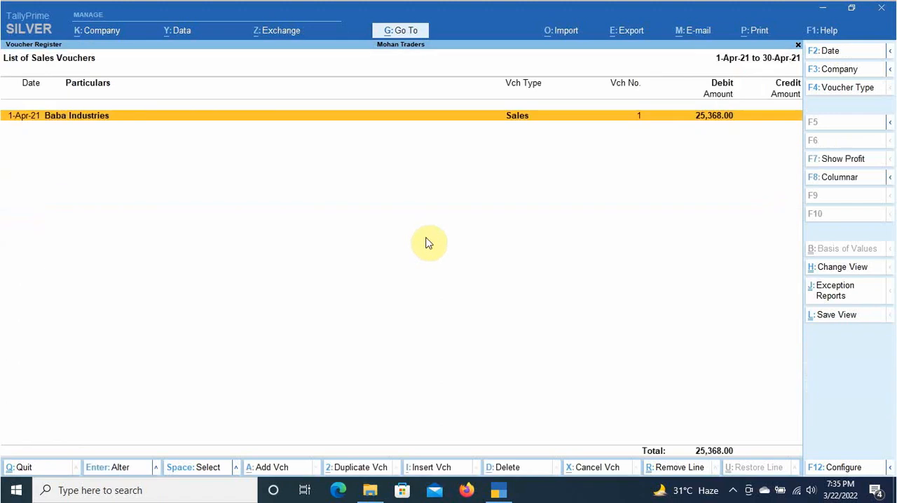
key("Return")
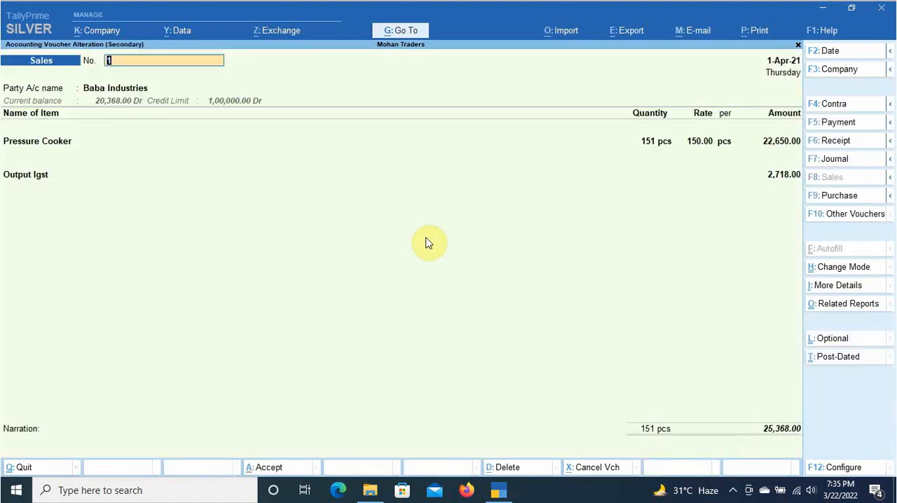
key("alt+x")
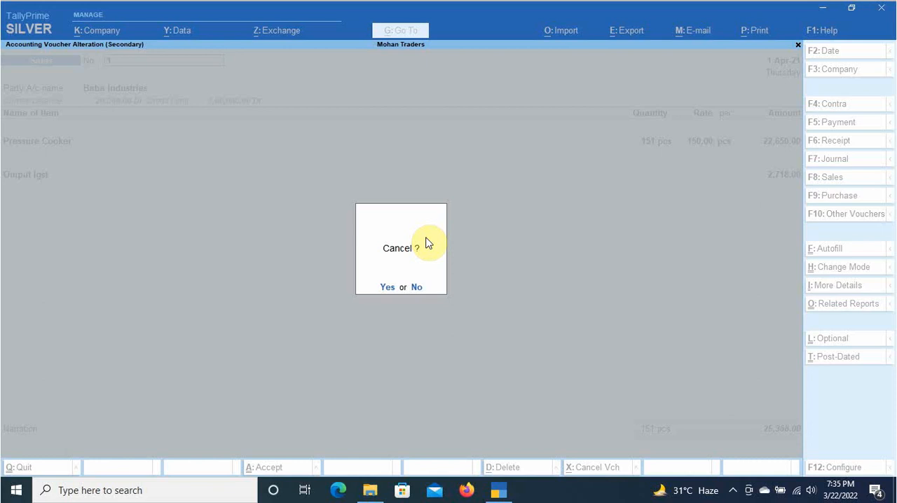
left_click(427, 242)
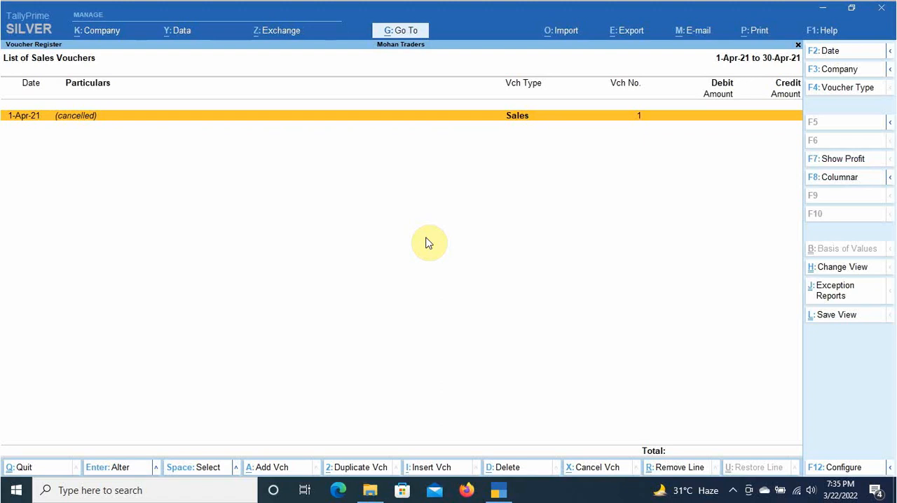
key("Escape")
key("Escape")
key("Home")
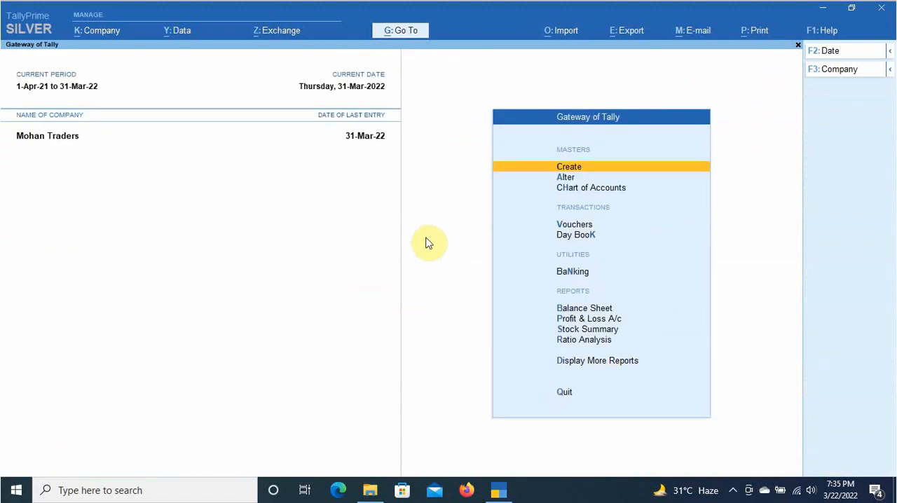
View the company-level Edit Log activities for Mohan Traders, then close the list.
key("alt+k")
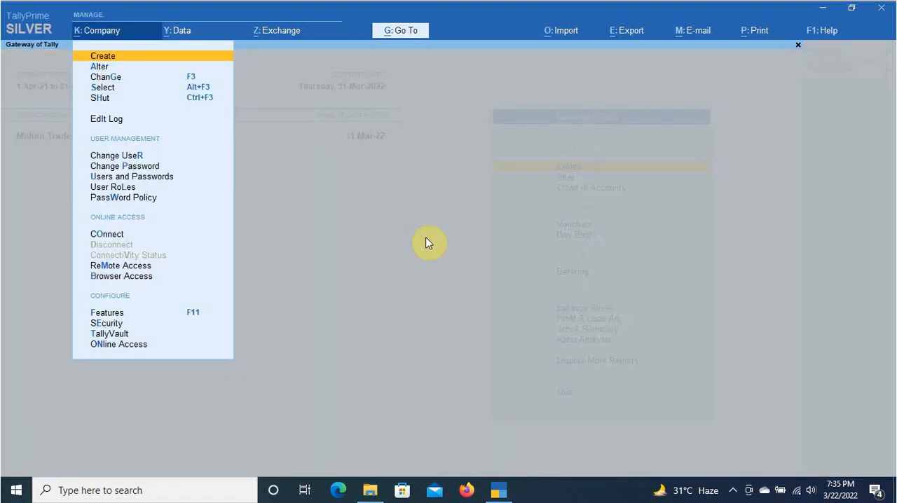
key("Down")
key("Down")
key("Down")
key("Down")
key("Down")
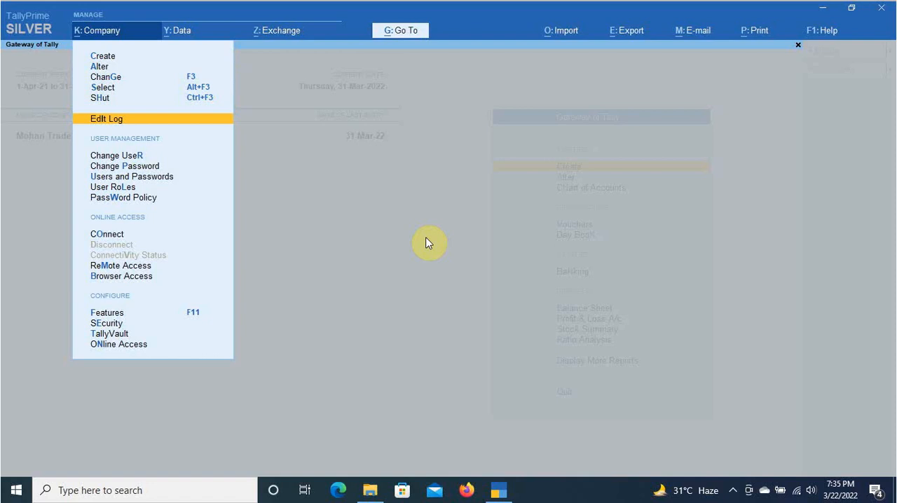
key("Return")
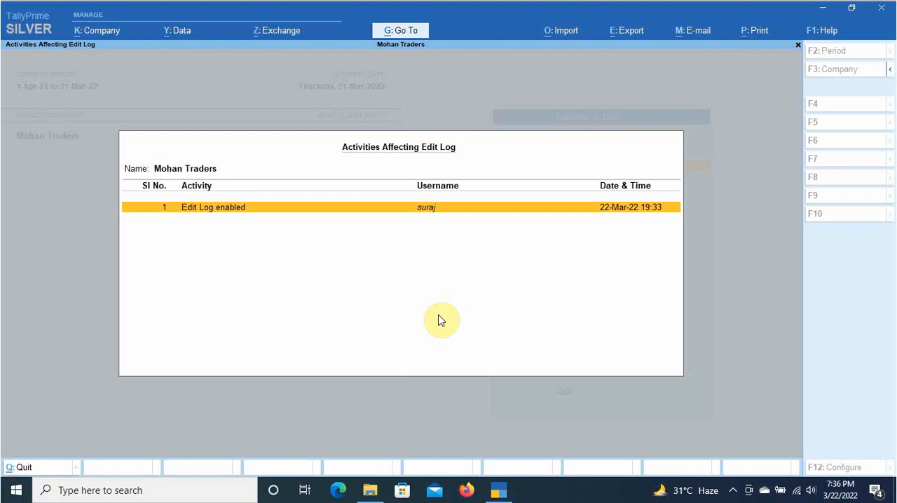
key("Escape")
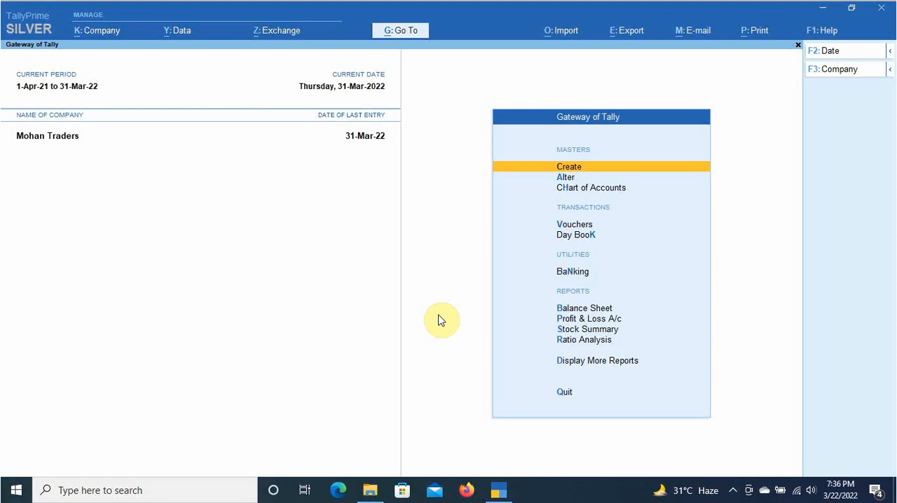
Open the Day Book and set its period from 1-4-2021 to 31-3-2022.
key("d")
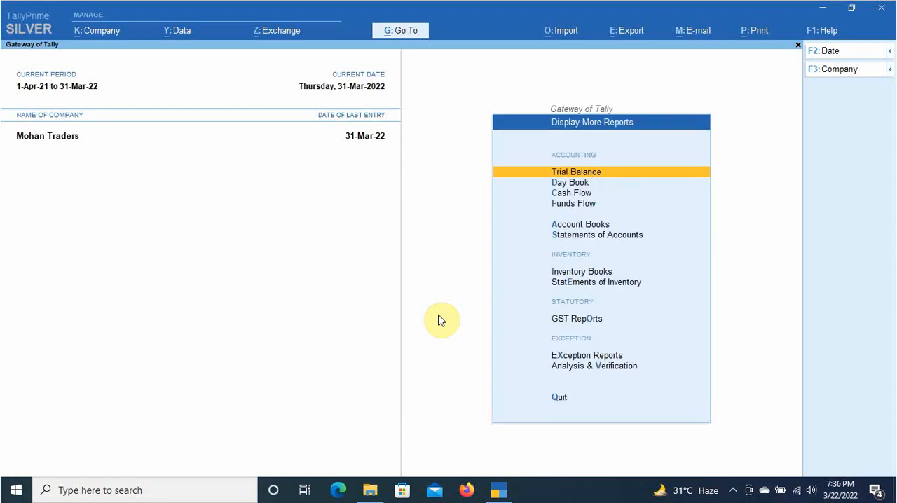
key("d")
key("alt+F2")
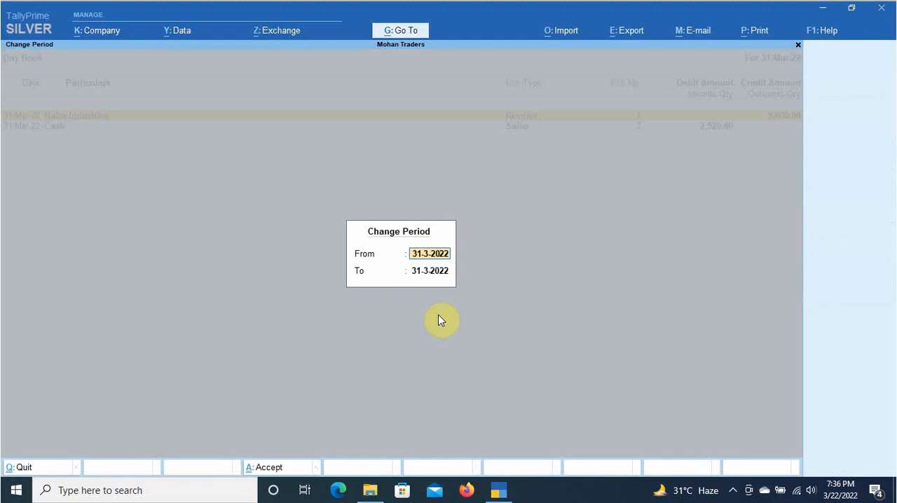
type("1-4-2021")
key("Return")
Open the cancelled sales voucher no. 1 of 1-Apr-21 from the Day Book and display its Edit Log.
key("Return")
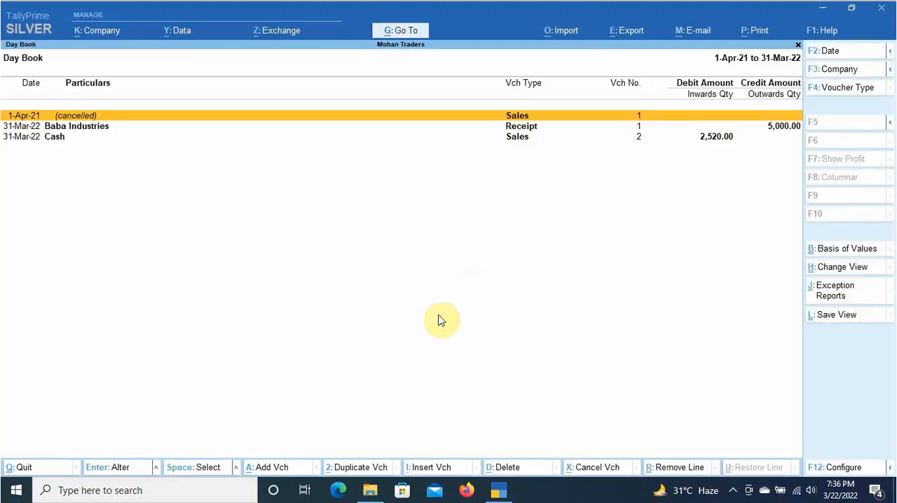
key("Down")
key("Down")
key("Up")
key("Up")
key("space")
key("space")
key("Return")
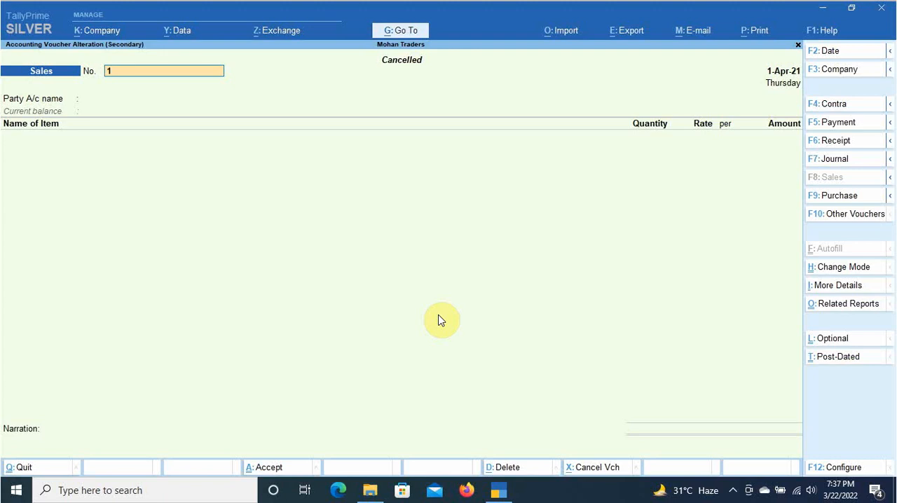
key("alt+w")
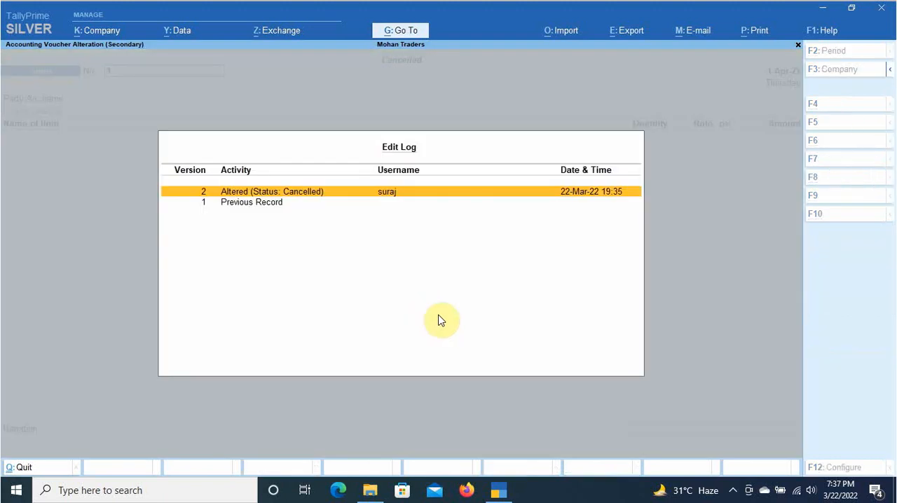
Open the differences for version 2, the cancelled alteration, in the voucher's Edit Log.
key("Down")
key("Up")
key("Down")
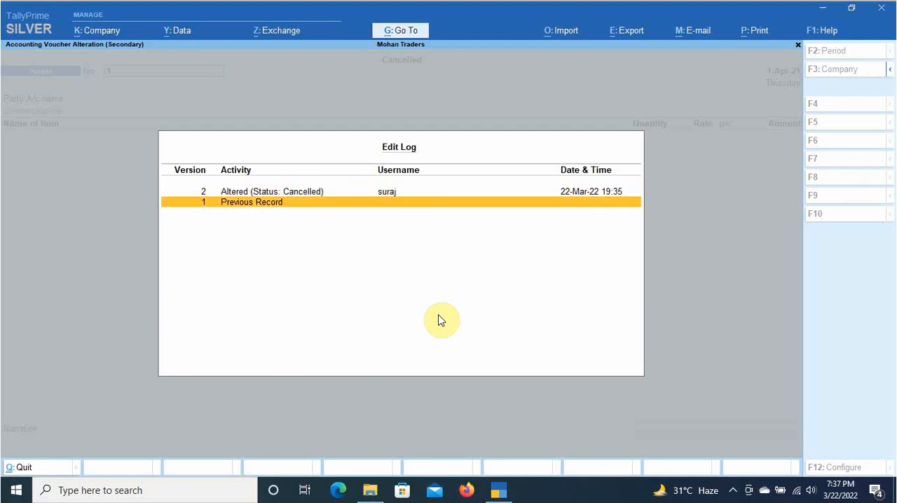
key("Up")
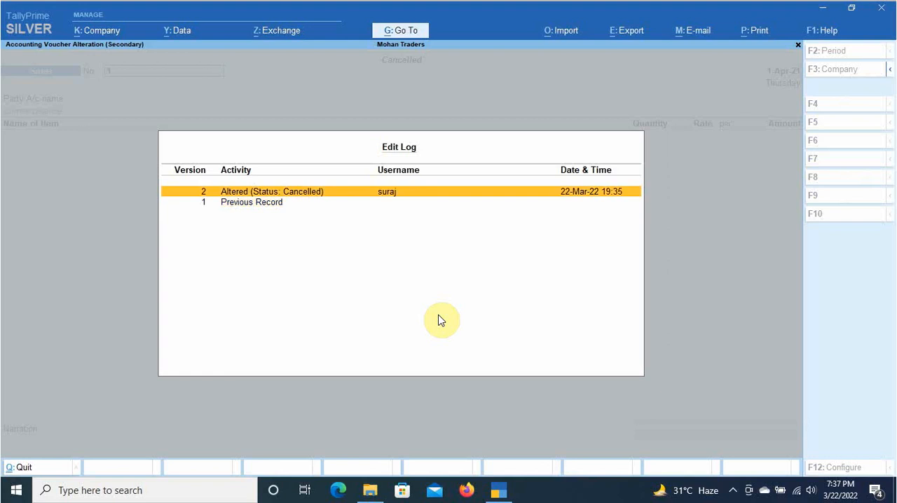
left_click(439, 321)
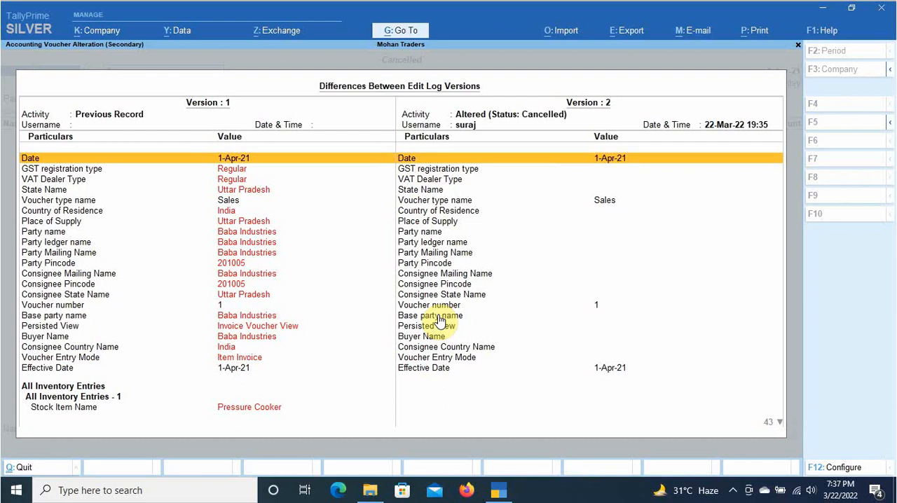
Compare the GST, party and consignee details between versions 1 and 2 of the cancelled sales voucher.
key("Down")
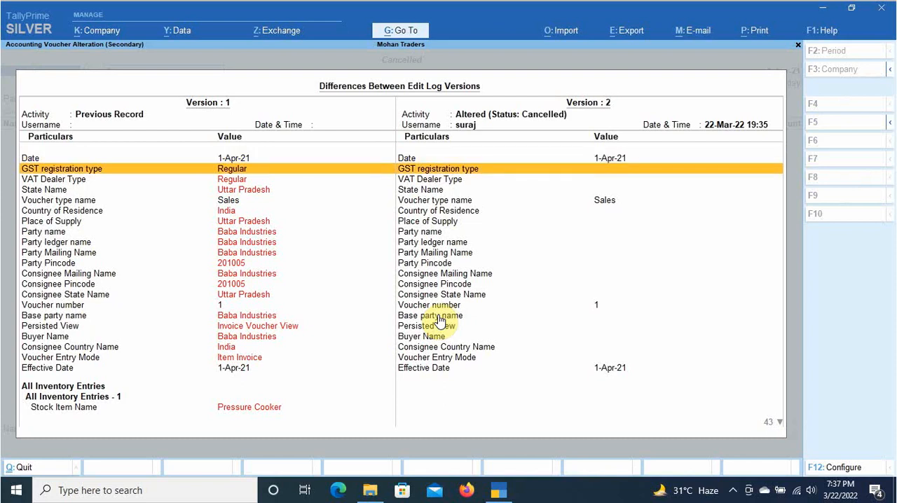
key("Down")
key("Down")
key("Down")
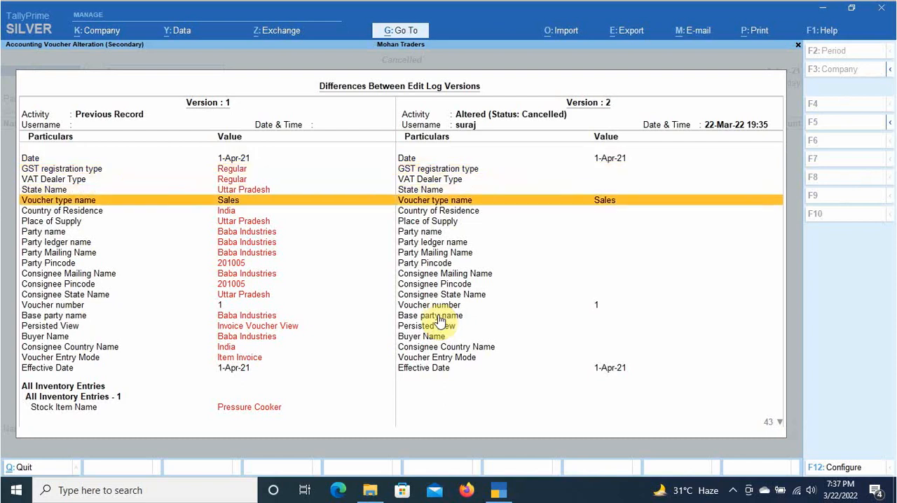
key("Down")
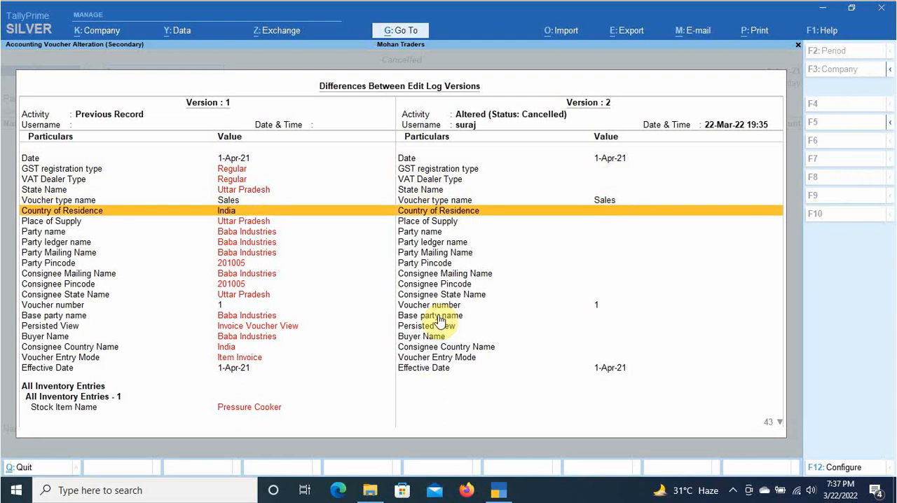
key("Down")
key("Down")
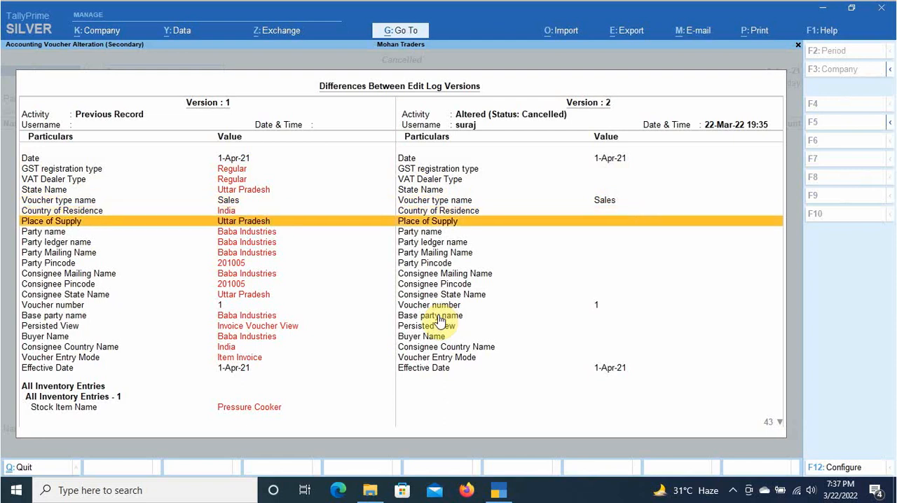
key("Down")
key("Down")
key("Down")
key("Down")
key("Down")
key("Down")
key("Down")
key("Down")
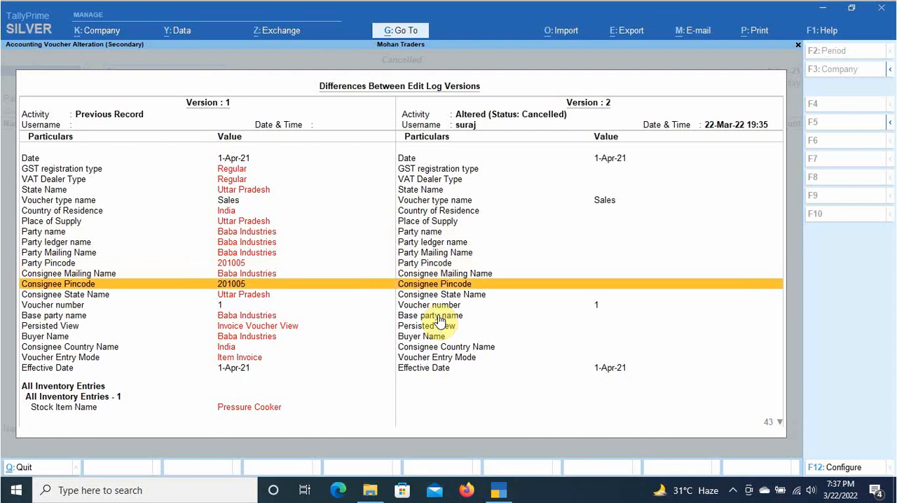
Examine the differences in inventory entries and batch allocations for the Pressure Cooker item in the cancelled voucher.
key("Down")
key("Down")
key("Down")
key("Down")
key("Down")
key("Down")
key("Down")
key("Down")
key("Down")
key("Down")
key("Down")
key("Up")
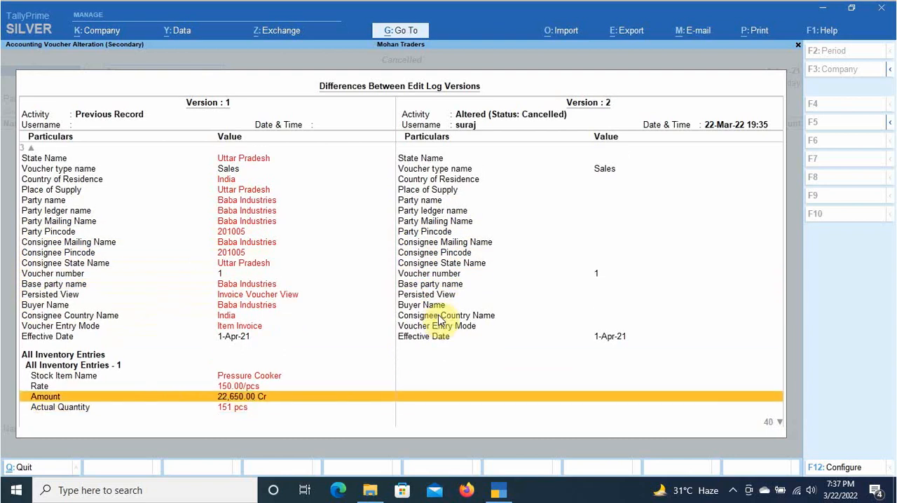
key("Down")
key("Down")
key("Down")
key("Down")
key("Up")
key("Up")
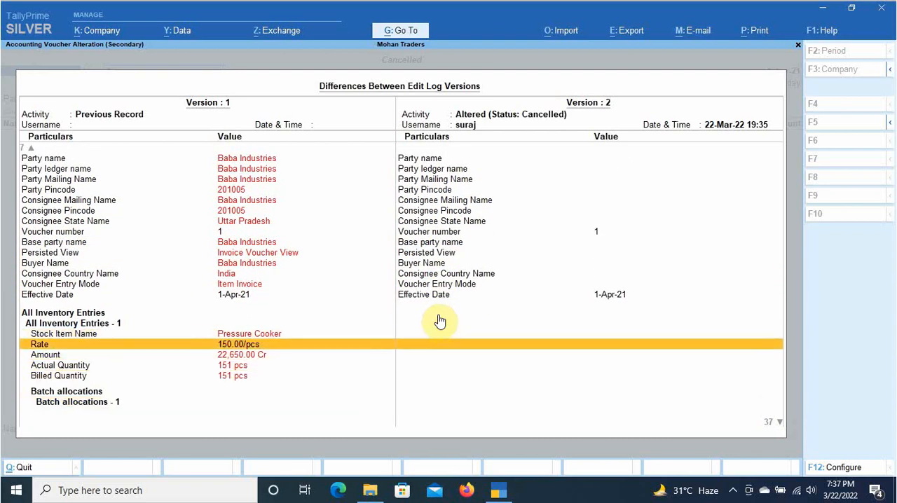
key("Down")
key("Down")
key("Down")
key("Down")
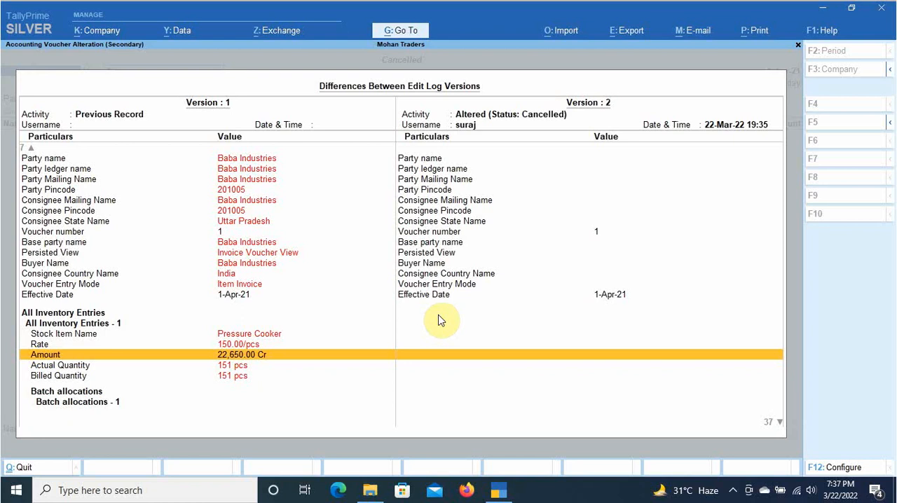
key("Down")
key("Down")
key("Down")
key("Down")
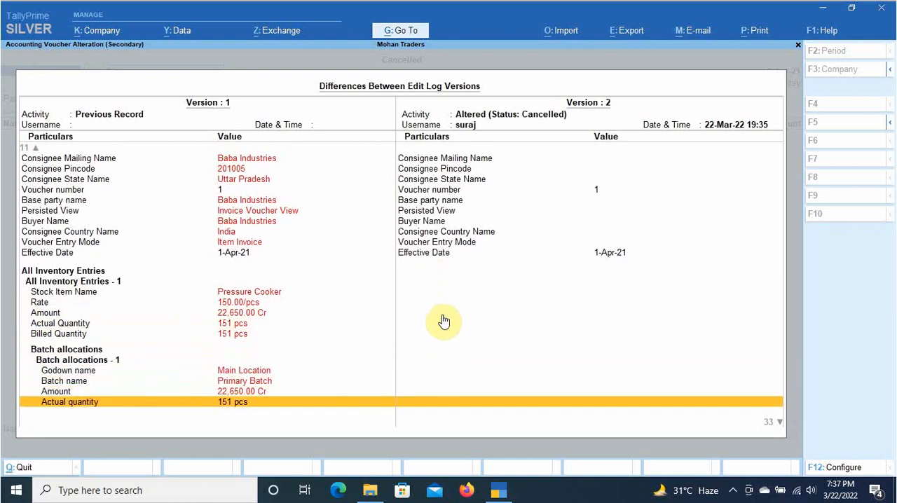
key("Up")
key("Up")
key("Up")
key("Down")
key("Down")
Examine the differences in accounting allocations, rate details, ledger entries and bill allocations through the end of the comparison.
key("Down")
key("Down")
key("Down")
key("Down")
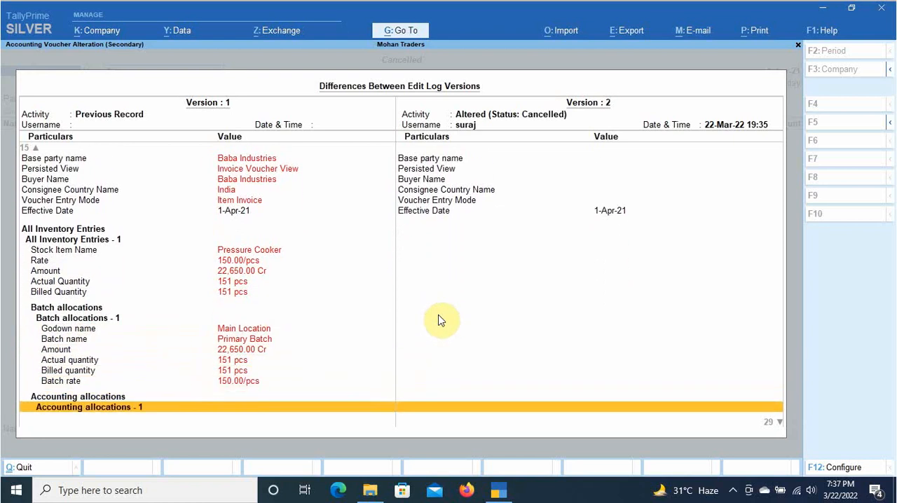
key("Up")
key("Up")
key("Up")
key("Down")
key("Down")
key("Down")
key("Down")
key("Down")
key("Down")
key("Down")
key("Down")
key("Down")
key("Down")
key("Down")
key("Down")
key("Down")
key("Down")
key("Down")
key("Down")
key("Down")
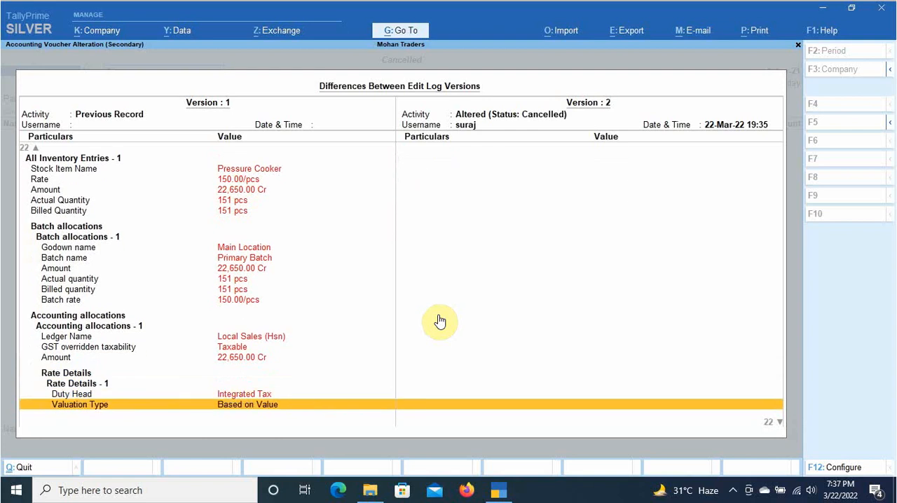
key("Down")
key("Down")
key("Down")
key("Down")
key("Down")
key("Down")
key("Down")
key("Down")
key("Down")
key("Down")
key("Down")
key("Down")
key("Down")
key("Down")
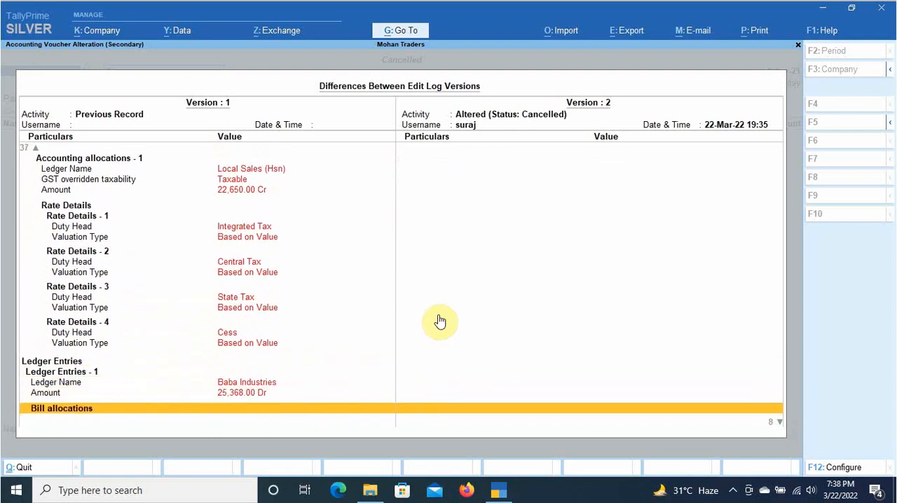
key("Down")
key("Up")
key("Up")
key("Up")
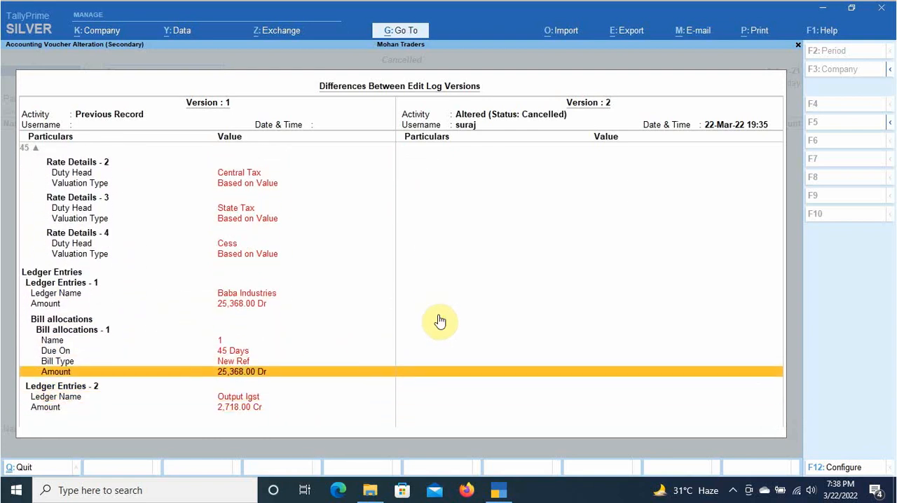
key("Down")
key("Down")
key("Down")
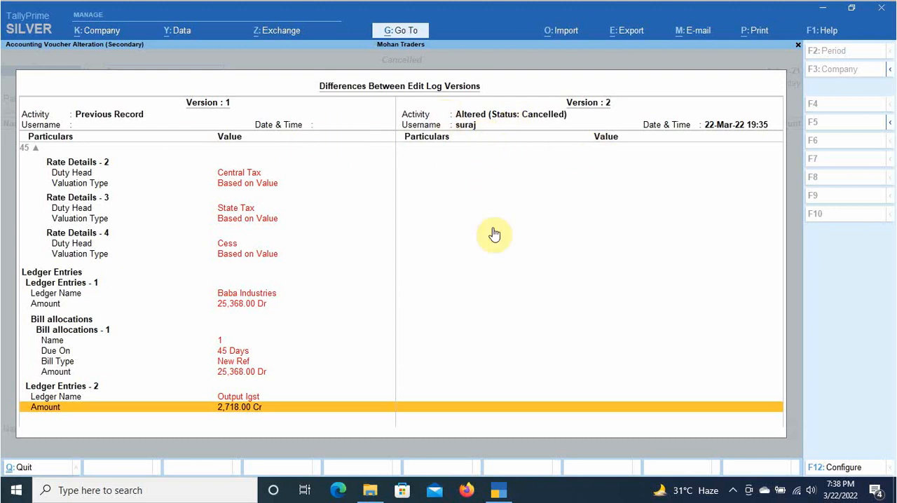
Recheck the cancelled voucher's version differences from the first entry, then close the comparison.
key("Up")
key("Up")
key("Up")
key("Up")
key("Up")
key("Up")
key("Up")
key("Up")
key("Up")
key("Up")
key("Up")
key("Up")
key("Up")
key("Up")
key("Up")
key("Up")
key("Up")
key("Up")
key("Up")
key("Up")
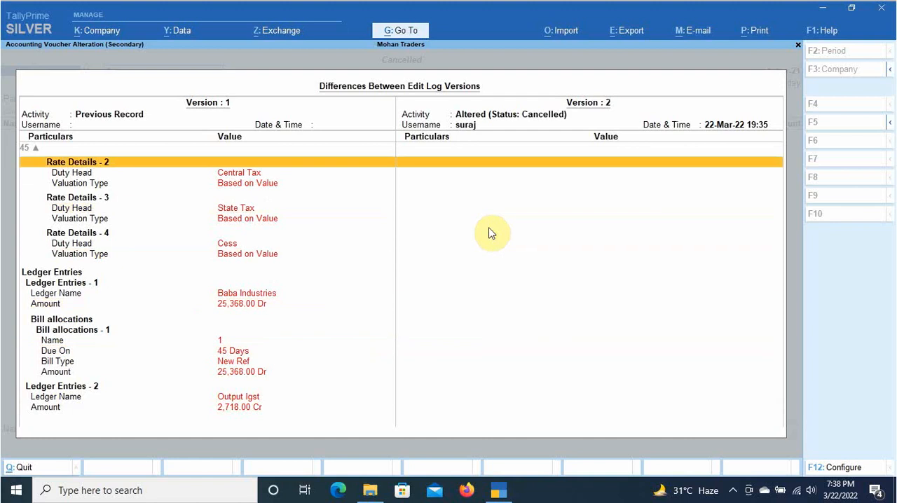
key("Up")
key("Up")
key("Up")
key("Up")
key("Up")
key("Up")
key("Up")
key("Up")
key("Up")
key("Up")
key("Up")
key("Up")
key("Up")
key("Up")
key("Up")
key("Up")
key("Up")
key("Up")
key("Up")
key("Up")
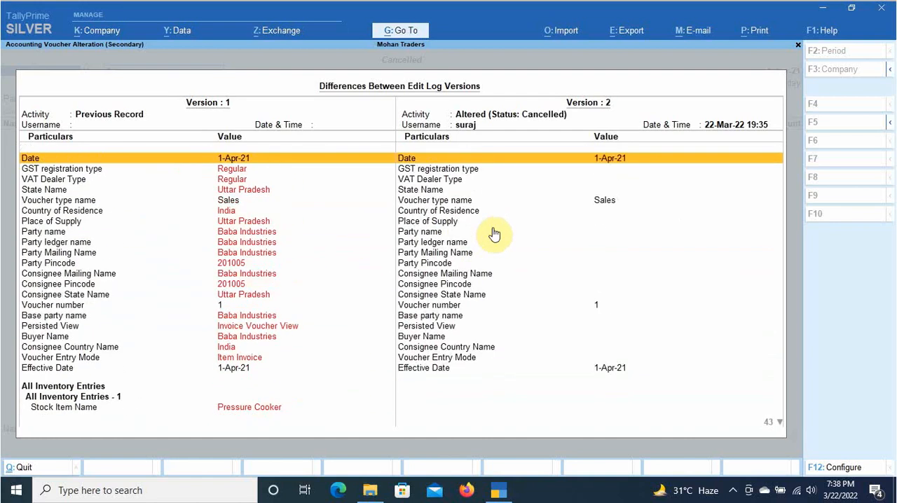
key("Down")
key("Down")
key("Down")
key("Down")
key("Down")
key("Down")
key("Down")
key("Down")
key("Down")
key("Down")
key("Down")
key("Down")
key("Down")
key("Down")
key("Down")
key("Down")
key("Down")
key("Down")
key("Down")
key("Down")
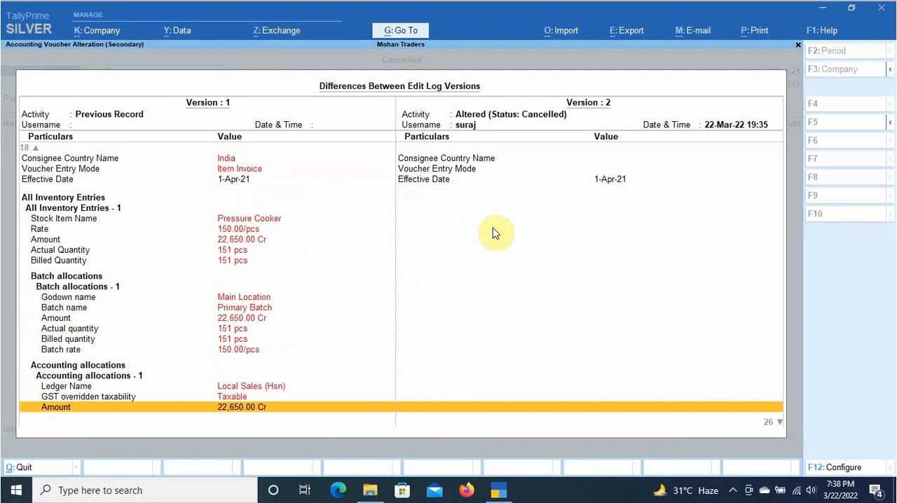
key("Down")
key("Down")
key("Down")
key("Down")
key("Down")
key("Down")
key("Down")
key("Down")
key("Down")
key("Down")
key("Down")
key("Down")
key("Down")
key("Down")
key("Escape")
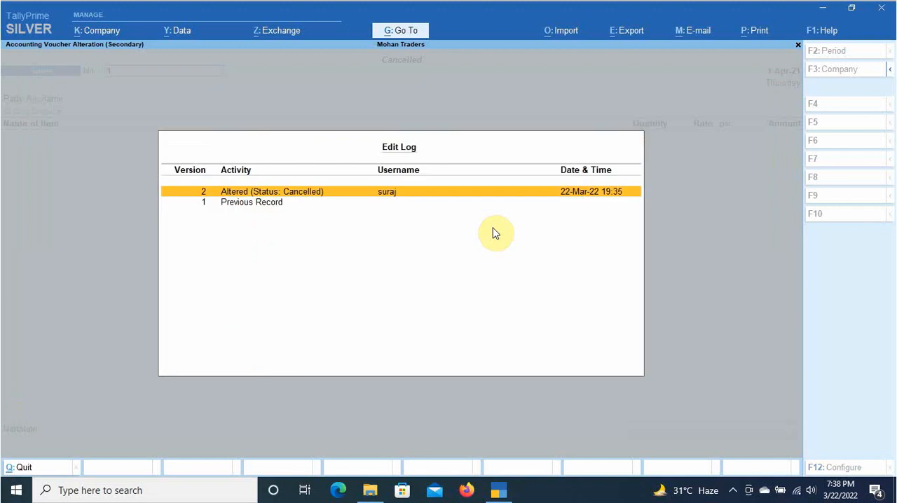
Open version 1, the Previous Record, in the Edit Log and examine its party and consignee details.
key("Down")
key("Return")
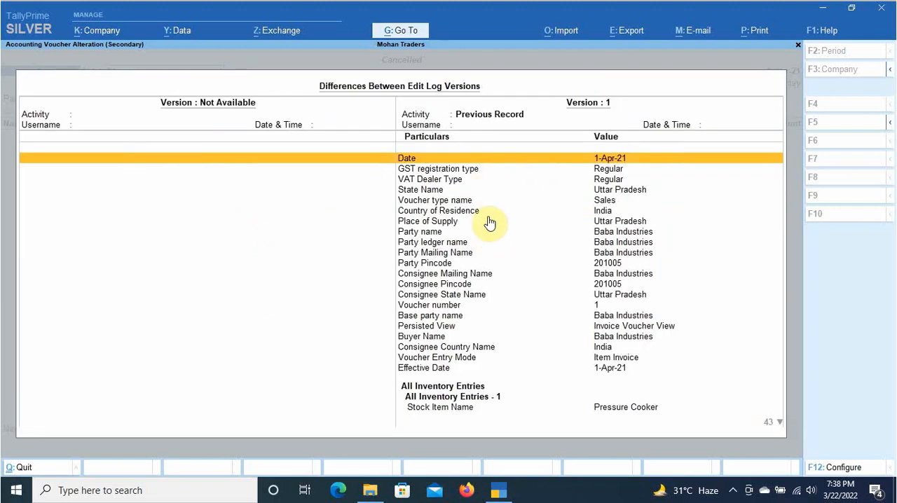
key("Down")
key("Down")
key("Down")
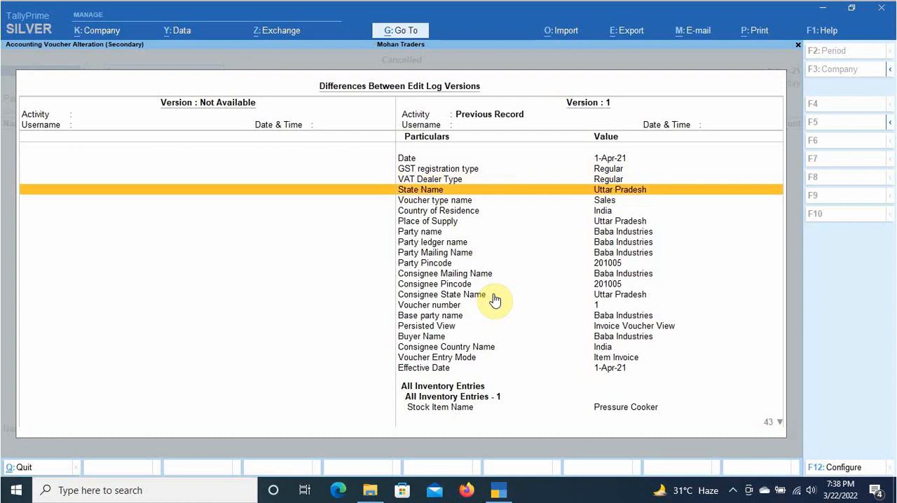
key("Down")
key("Down")
key("Down")
key("Down")
key("Down")
key("Down")
key("Down")
key("Down")
key("Down")
key("Down")
key("Down")
key("Down")
key("Down")
key("Down")
key("Down")
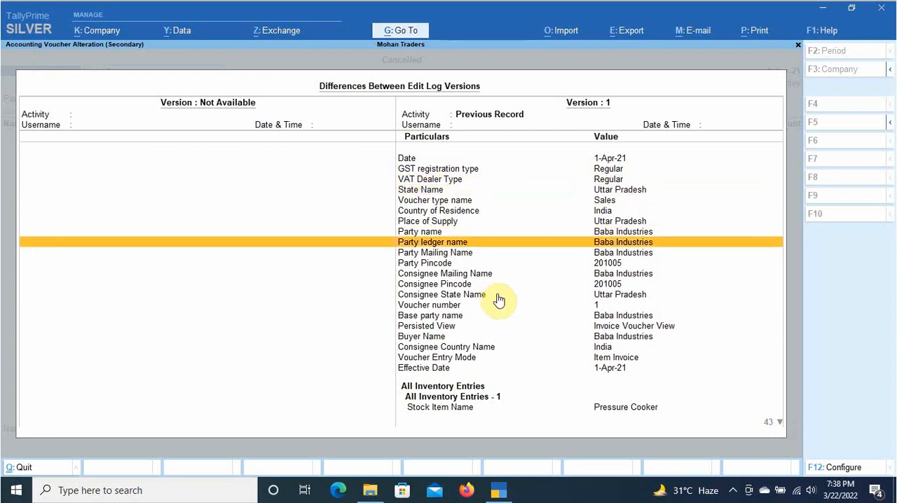
key("Down")
key("Down")
key("Down")
key("Down")
key("Down")
key("Down")
key("Down")
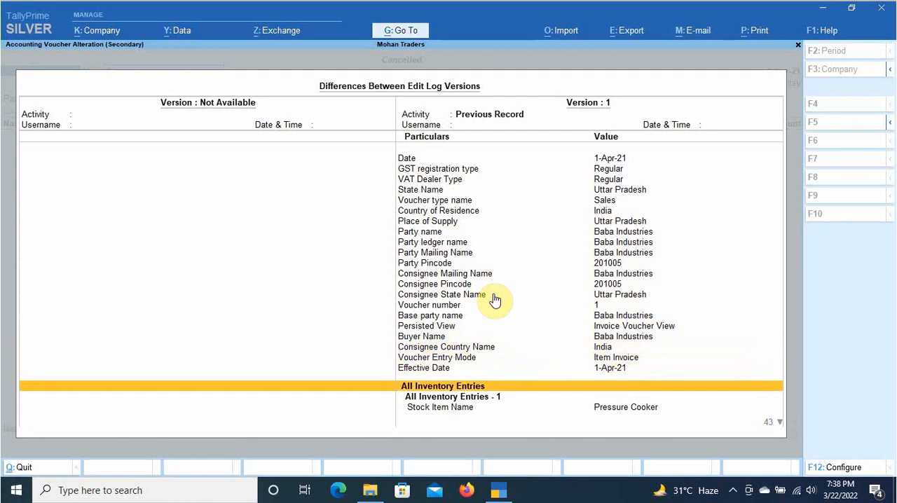
Examine the inventory entries and batch allocations recorded in version 1 of the cancelled sales voucher.
key("Up")
key("Up")
key("Up")
key("Up")
key("Up")
key("Up")
key("Down")
key("Down")
key("Down")
key("Down")
key("Down")
key("Down")
key("Down")
key("Down")
key("Down")
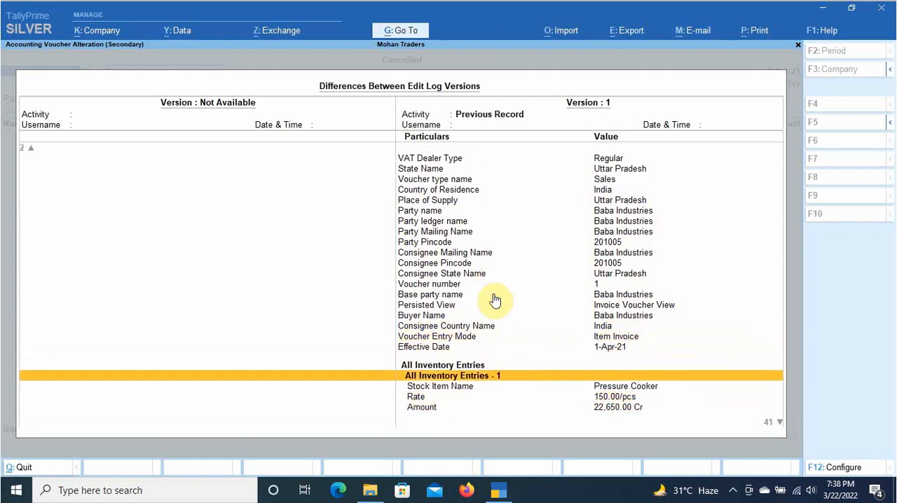
key("Up")
key("Up")
key("Up")
key("Up")
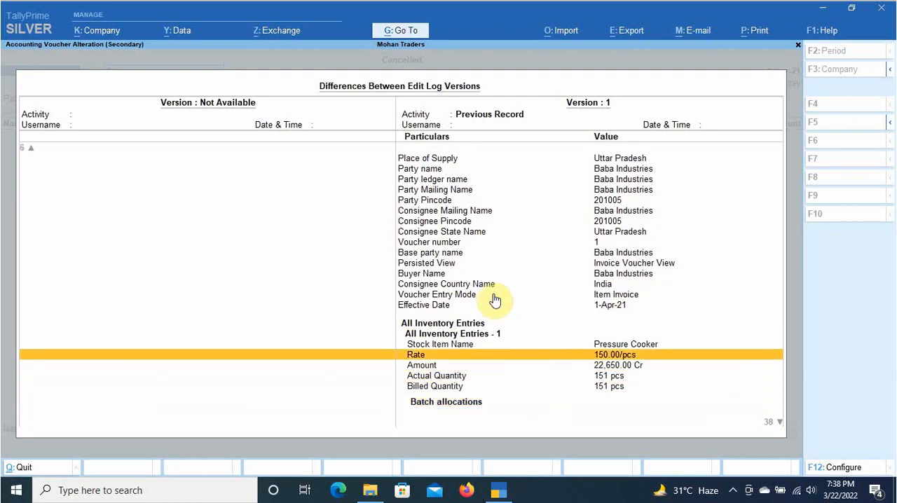
key("Down")
key("Down")
key("Down")
key("Down")
key("Down")
key("Down")
key("Down")
key("Down")
key("Down")
key("Down")
key("Down")
key("Down")
key("Down")
key("Down")
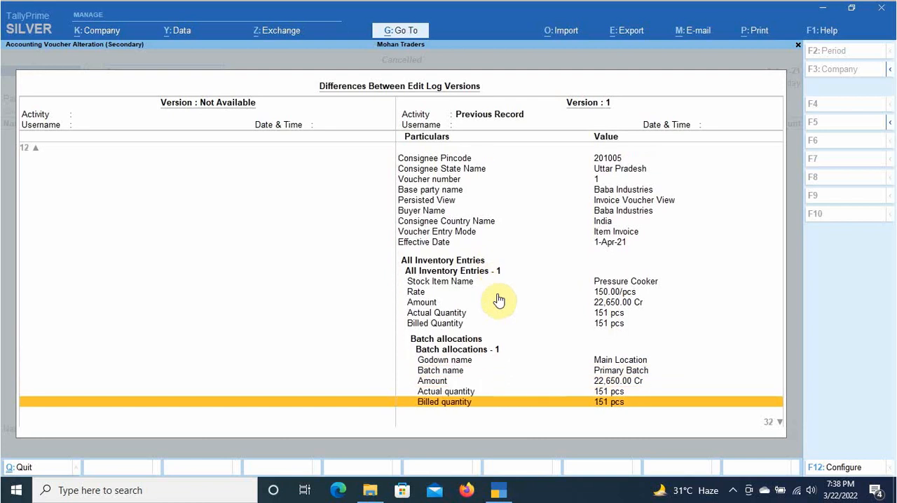
Examine version 1's accounting allocations, rate details and ledger entries, then close the log and voucher to return to the Day Book.
key("Down")
key("Down")
key("Down")
key("Down")
key("Down")
key("Down")
key("Down")
key("Down")
key("Down")
key("Down")
key("Down")
key("Down")
key("Down")
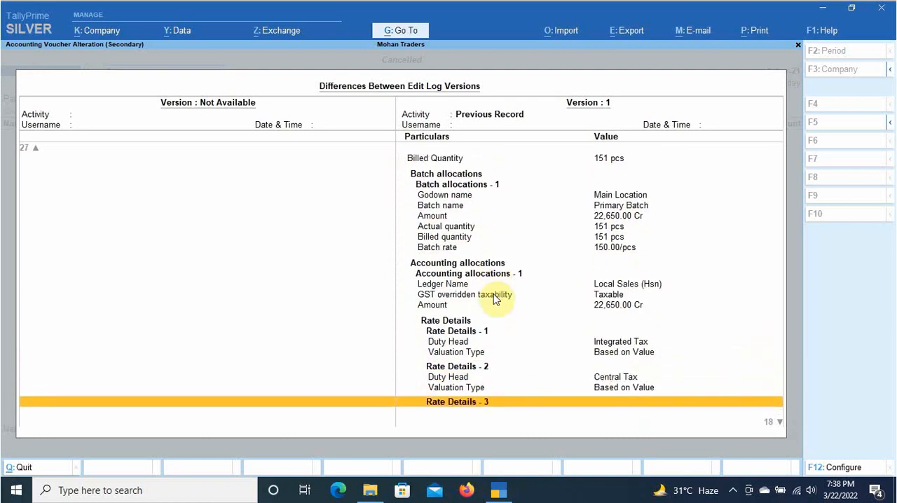
key("Down")
key("Down")
key("Down")
key("Down")
key("Down")
key("Down")
key("Down")
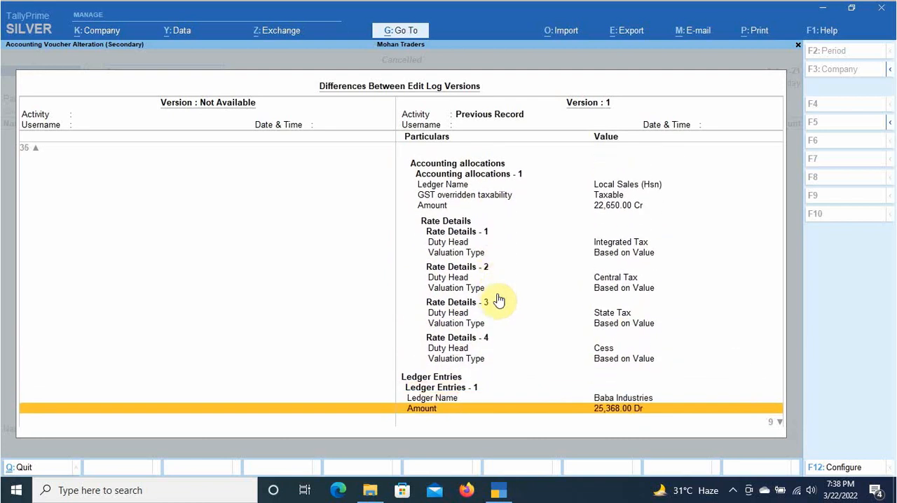
key("Escape")
key("Escape")
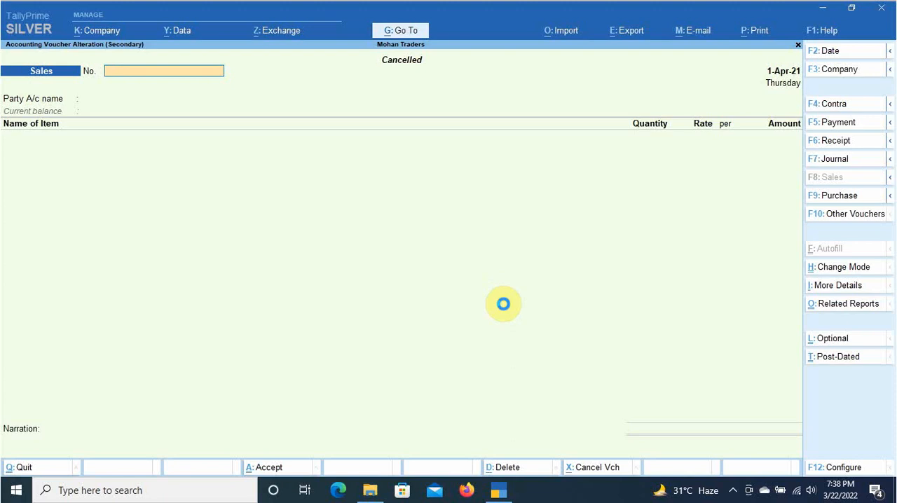
key("Escape")
key("y")
View the 31-Mar-22 receipt voucher for Baba Industries from the Day Book, then close it.
key("Down")
key("Down")
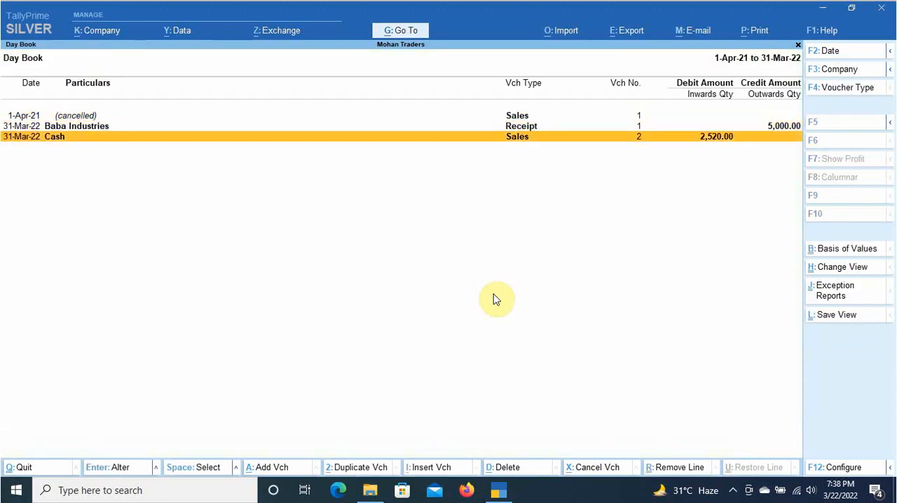
key("Up")
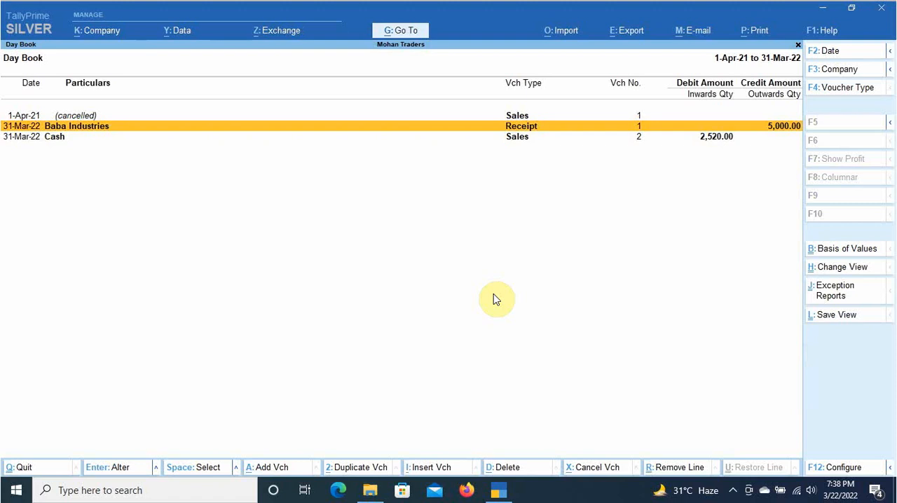
key("Return")
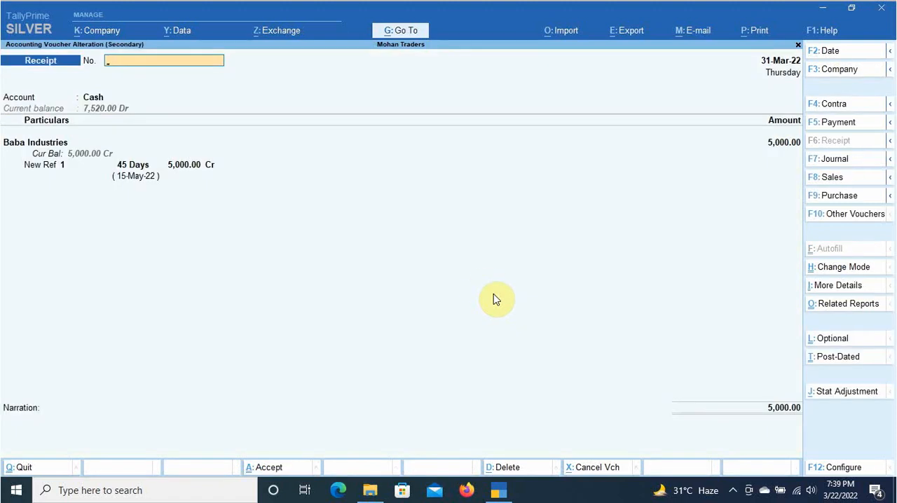
key("Escape")
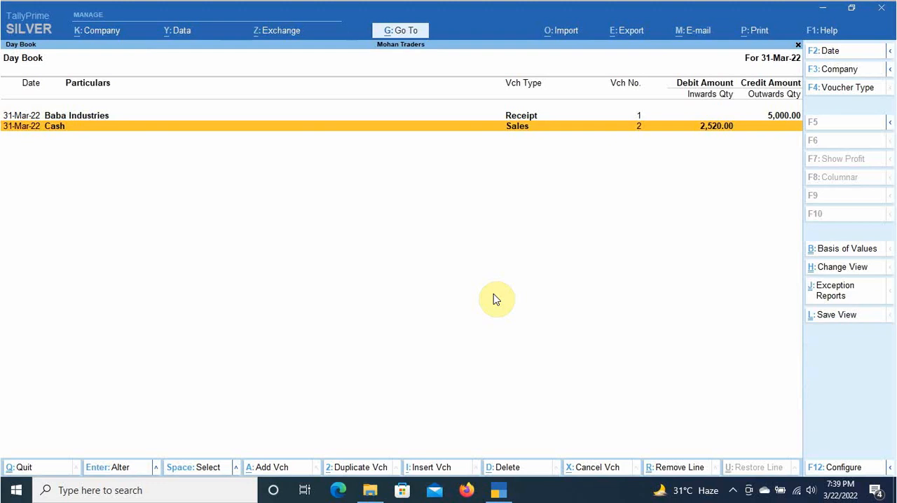
Open the cash sales voucher no. 2 of 31-Mar-22 and display the version 2 differences from its Edit Log.
key("Return")
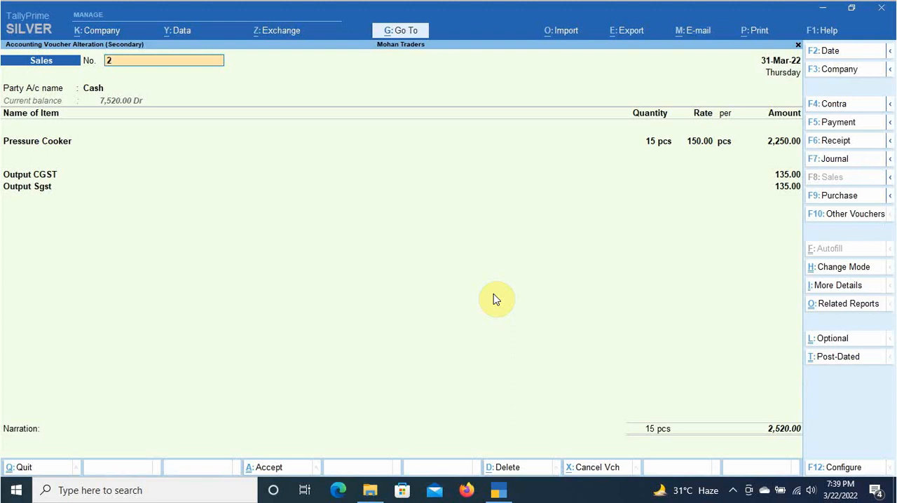
key("alt+q")
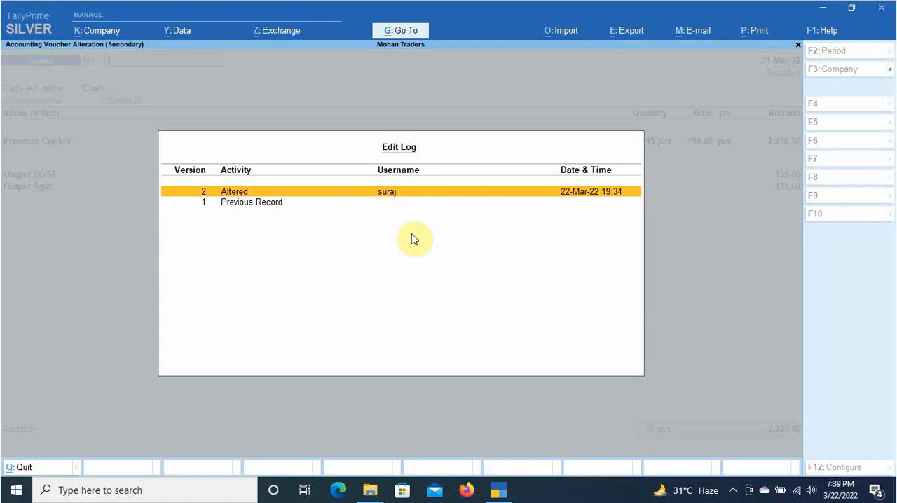
key("Down")
key("Up")
key("Return")
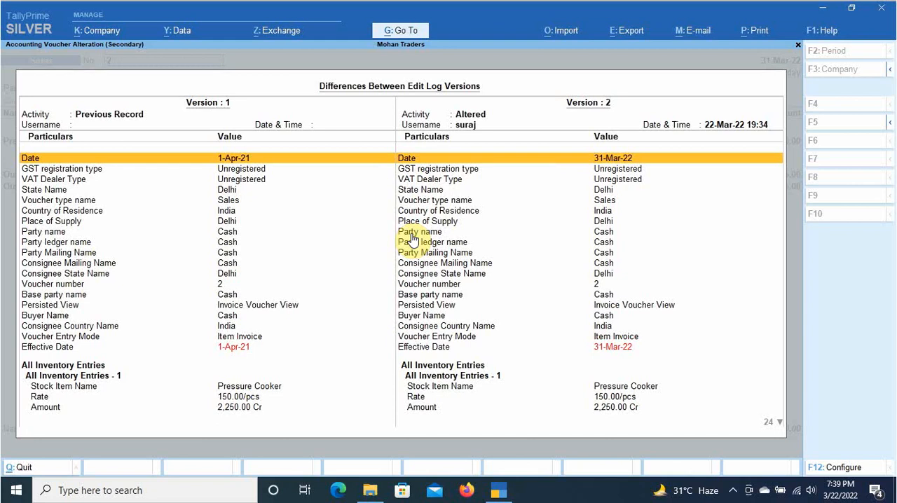
Compare the date, party, consignee and effective date fields between versions 1 and 2 of the cash sales voucher.
key("Down")
key("Down")
key("Down")
key("Down")
key("Down")
key("Down")
key("Down")
key("Down")
key("Down")
key("Down")
key("Down")
key("Down")
key("Down")
key("Down")
key("Down")
key("Down")
key("Down")
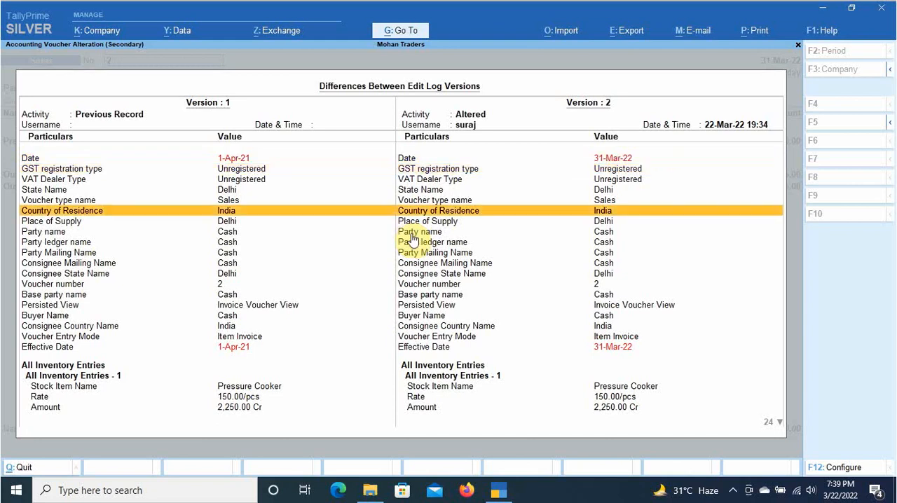
key("Down")
key("Down")
key("Down")
key("Down")
key("Down")
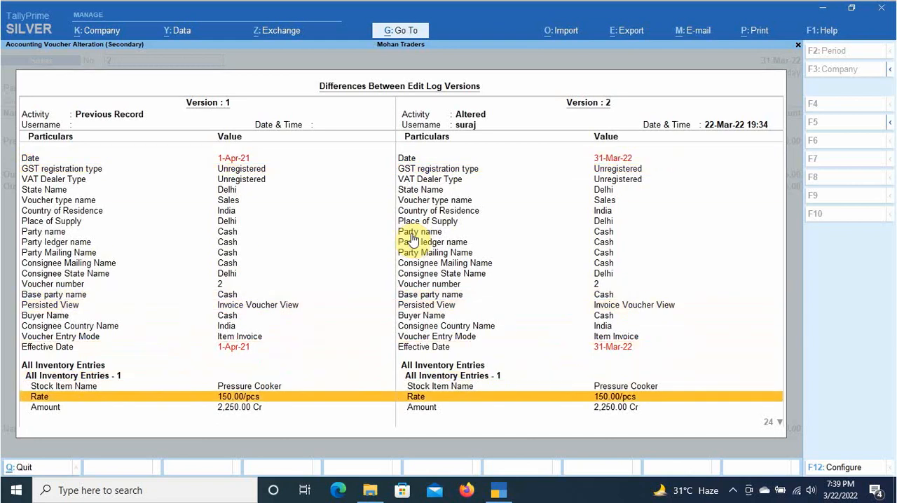
left_click(233, 349)
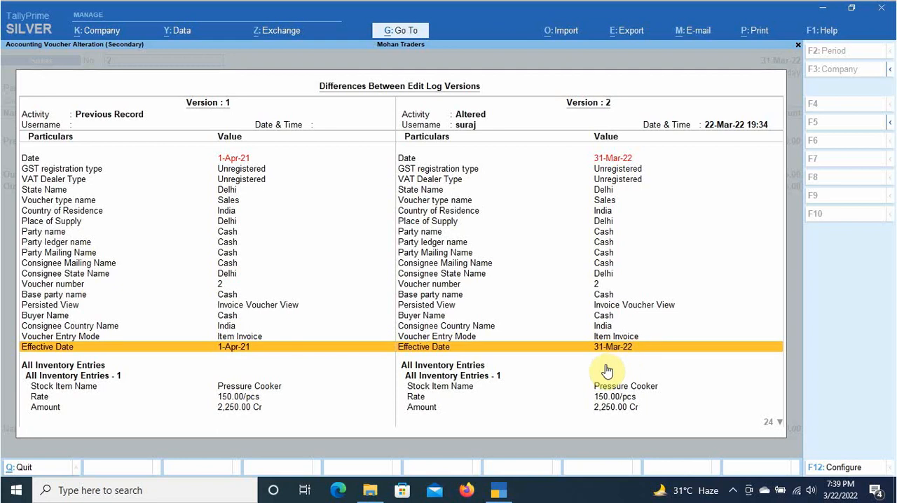
Compare the Pressure Cooker inventory entry, including its rate and amount, between the two versions.
key("Down")
key("Down")
key("Down")
key("Up")
key("Up")
key("Up")
key("Up")
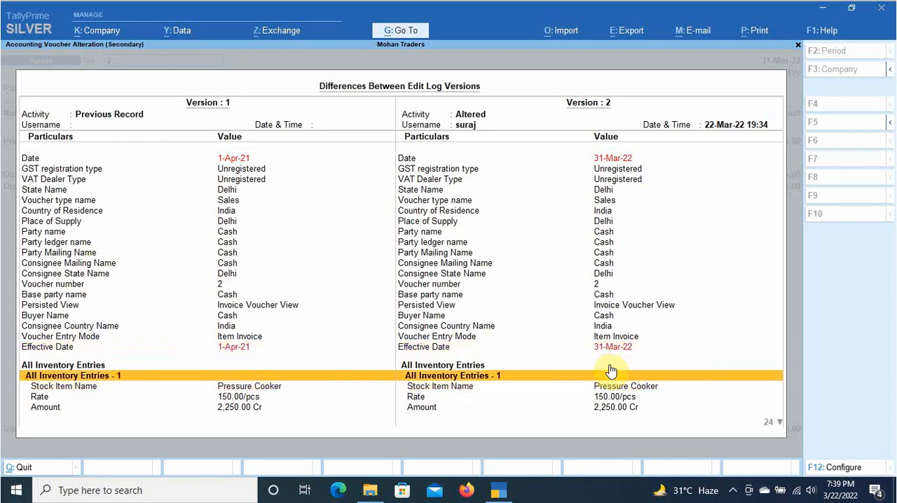
key("Down")
key("Down")
key("Down")
key("Down")
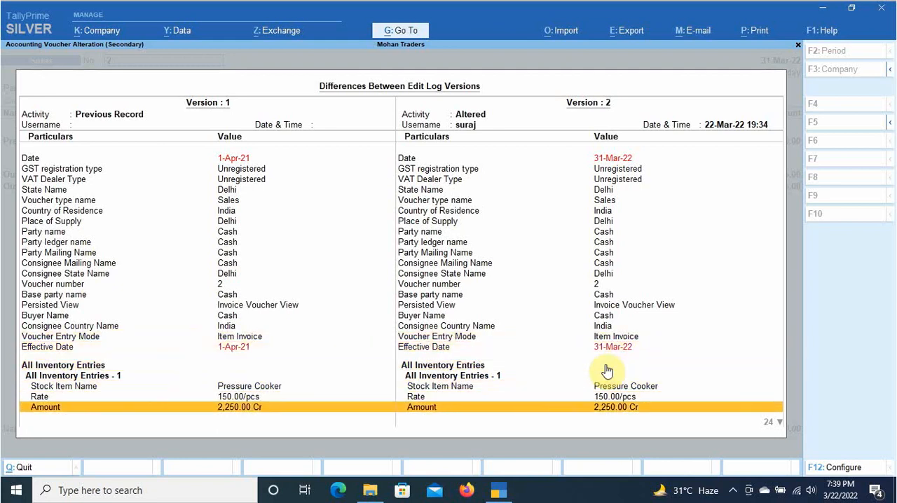
Compare the batch allocations, accounting allocations and ledger entries of both versions, ending back at the Date field.
key("Down")
key("Down")
key("Down")
key("Down")
key("Down")
key("Down")
key("Down")
key("Down")
key("Down")
key("Down")
key("Down")
key("Down")
key("Down")
key("Down")
key("Down")
key("Down")
key("Down")
key("Down")
key("Down")
key("Down")
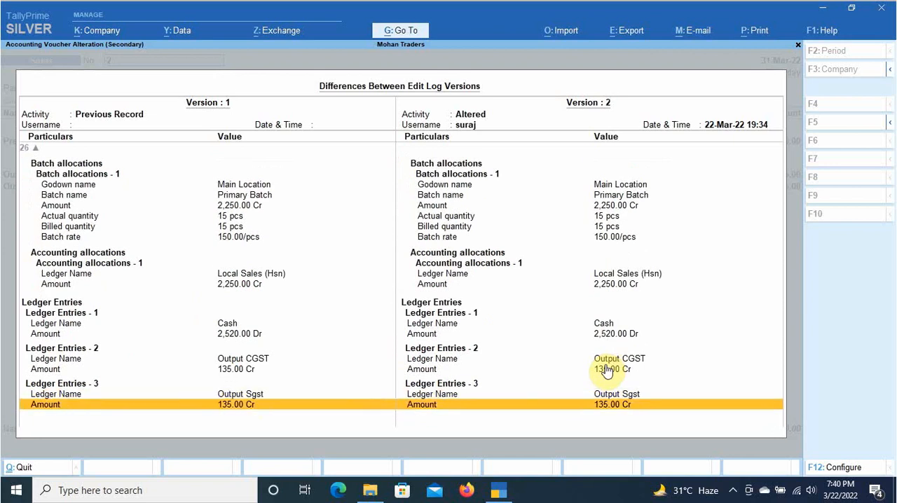
key("Up")
key("Up")
key("Up")
key("Up")
key("Up")
key("Up")
key("Up")
key("Up")
key("Up")
key("Up")
key("Up")
key("Up")
key("Up")
key("Up")
key("Up")
key("Up")
key("Up")
key("Up")
key("Up")
key("Up")
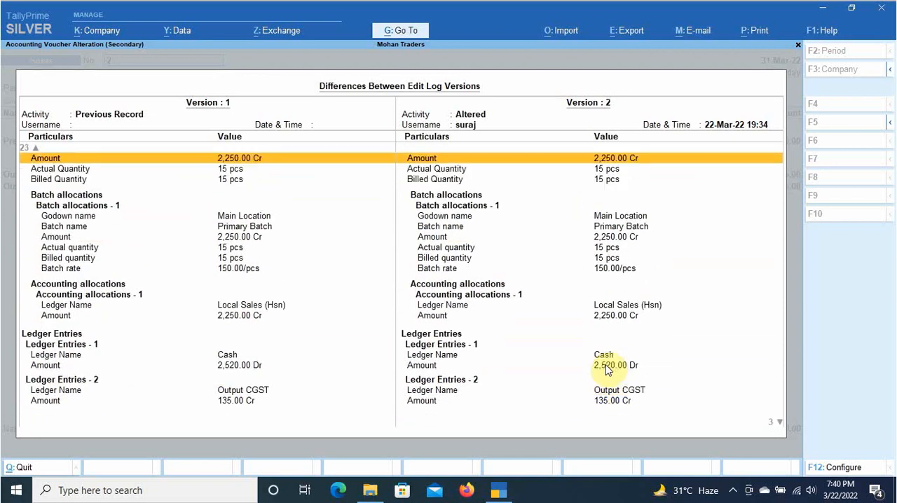
key("Up")
key("Up")
key("Up")
key("Up")
key("Up")
key("Up")
key("Up")
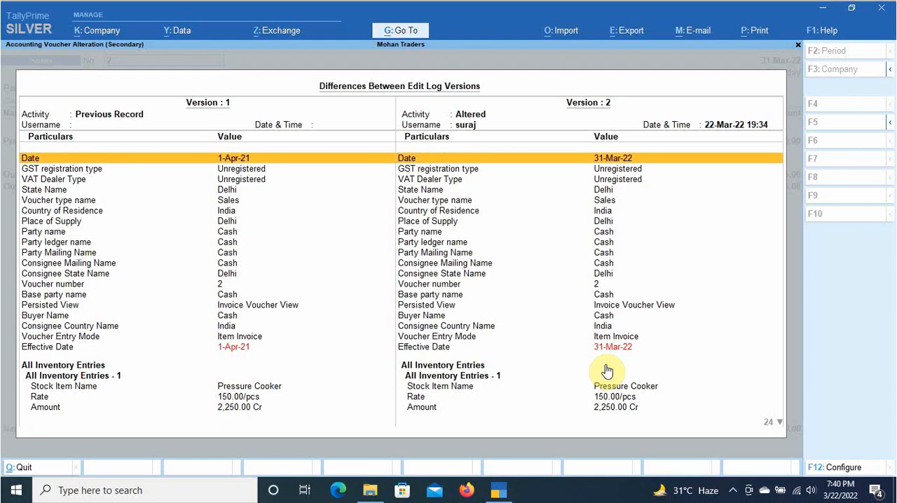
Recheck the complete comparison of versions 1 and 2, from the Date field through the Output Sgst ledger entry, and close it.
key("Down")
key("Down")
key("Down")
key("Down")
key("Down")
key("Down")
key("Down")
key("Down")
key("Down")
key("Down")
key("Down")
key("Down")
key("Down")
key("Down")
key("Down")
key("Down")
key("Down")
key("Down")
key("Down")
key("Down")
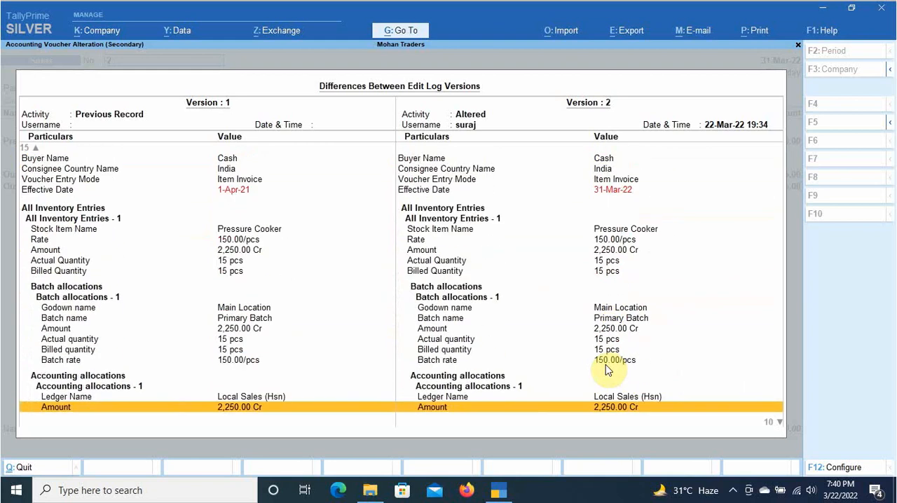
key("Down")
key("Down")
key("Down")
key("Down")
key("Down")
key("Down")
key("Up")
key("Up")
key("Up")
key("Up")
key("Up")
key("Up")
key("Up")
key("Up")
key("Up")
key("Up")
key("Up")
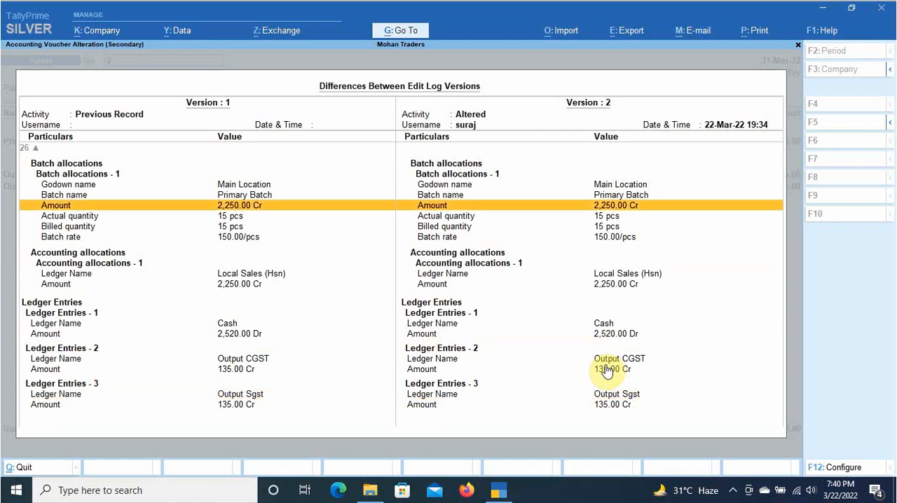
key("Up")
key("Up")
key("Up")
key("Up")
key("Up")
key("Up")
key("Up")
key("Up")
key("Up")
key("Up")
key("Up")
key("Up")
key("Up")
key("Up")
key("Up")
key("Up")
key("Up")
key("Up")
key("Up")
key("Up")
key("Down")
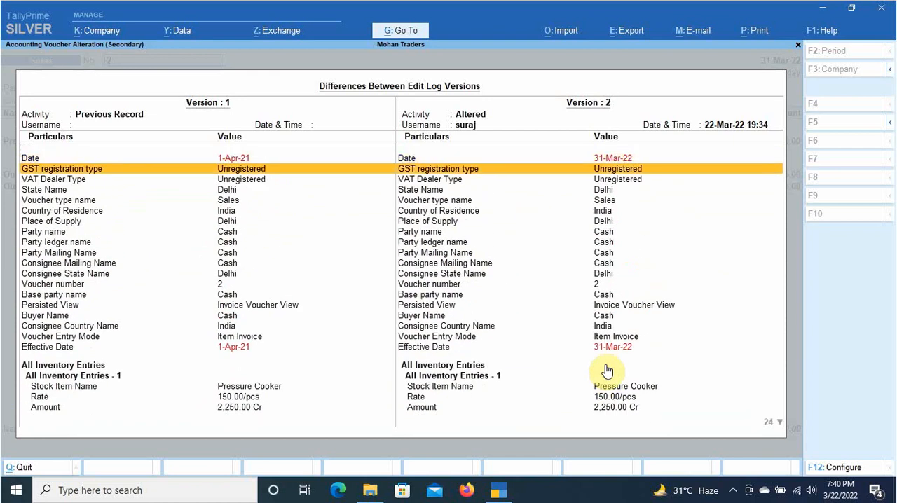
key("Down")
key("Down")
key("Down")
key("Down")
key("Down")
key("Down")
key("Down")
key("Down")
key("Down")
key("Down")
key("Down")
key("Down")
key("Down")
key("Down")
key("Down")
key("Down")
key("Down")
key("Down")
key("Down")
key("Down")
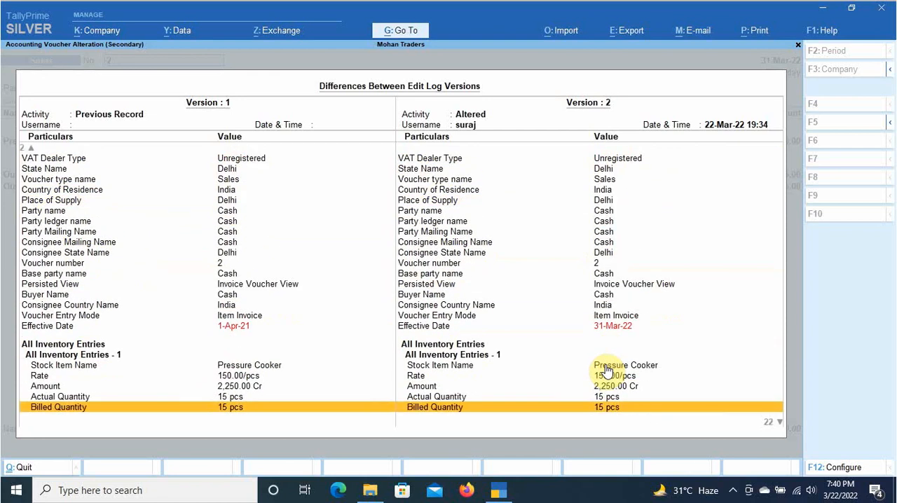
key("Down")
key("Down")
key("Down")
key("Down")
key("Down")
key("Down")
key("Down")
key("Down")
key("Down")
key("Down")
key("Down")
key("Down")
key("Down")
key("Down")
key("Down")
key("Down")
key("Down")
key("Down")
key("Down")
key("Down")
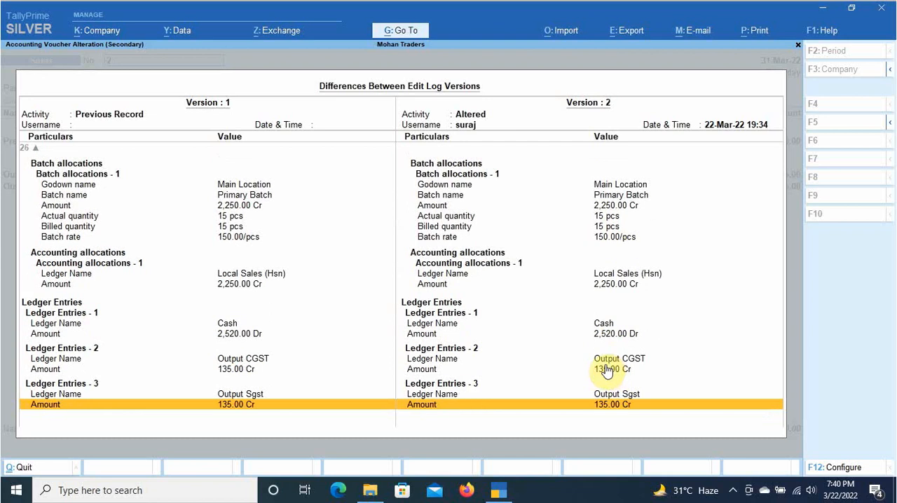
key("Up")
key("Page_Up")
key("Down")
key("Down")
key("Down")
key("Down")
key("Down")
key("Down")
key("Down")
key("Down")
key("Down")
key("Down")
key("Down")
key("Down")
key("Down")
key("Down")
key("Down")
key("Down")
key("Down")
key("Down")
key("Down")
key("Down")
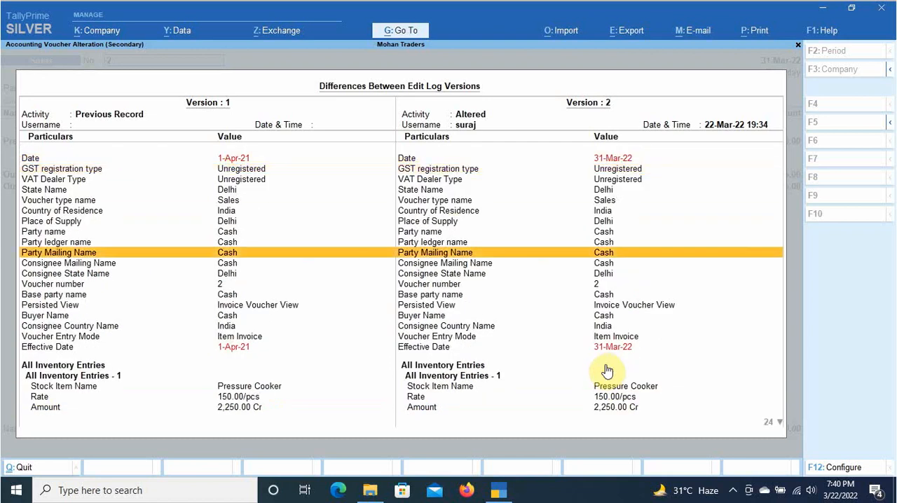
key("Down")
key("Down")
key("Down")
key("Down")
key("Down")
key("Down")
key("Down")
key("Down")
key("Down")
key("Down")
key("Down")
key("Down")
key("Down")
key("Down")
key("Down")
key("Down")
key("Down")
key("Down")
key("Down")
key("Down")
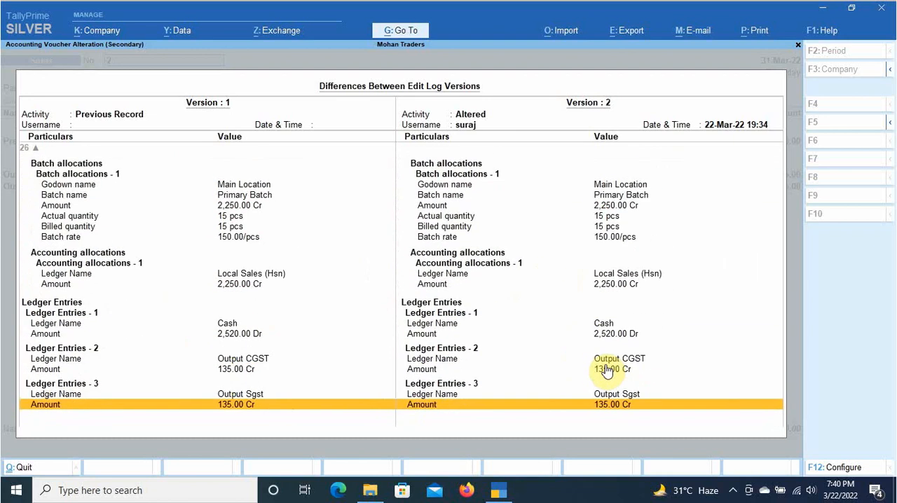
key("Escape")
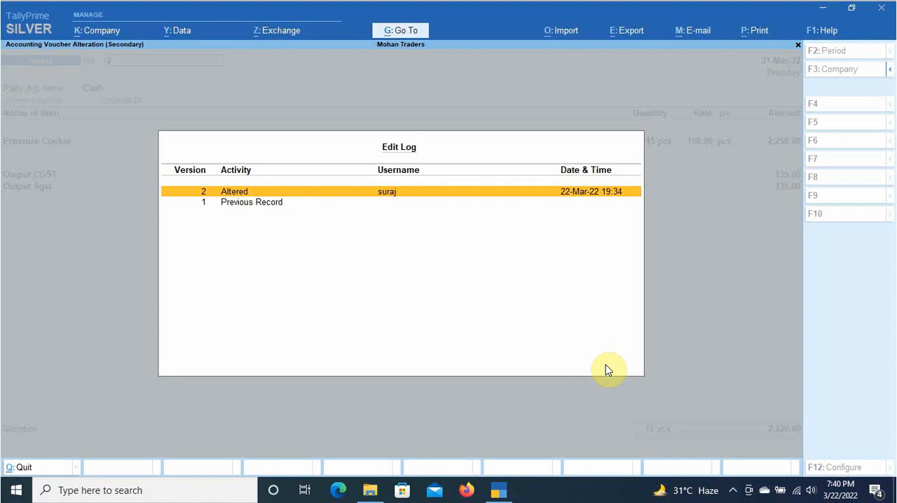
Display version 1 (Previous Record) from the cash sales voucher's Edit Log and examine its header, inventory and ledger details.
key("Down")
key("Return")
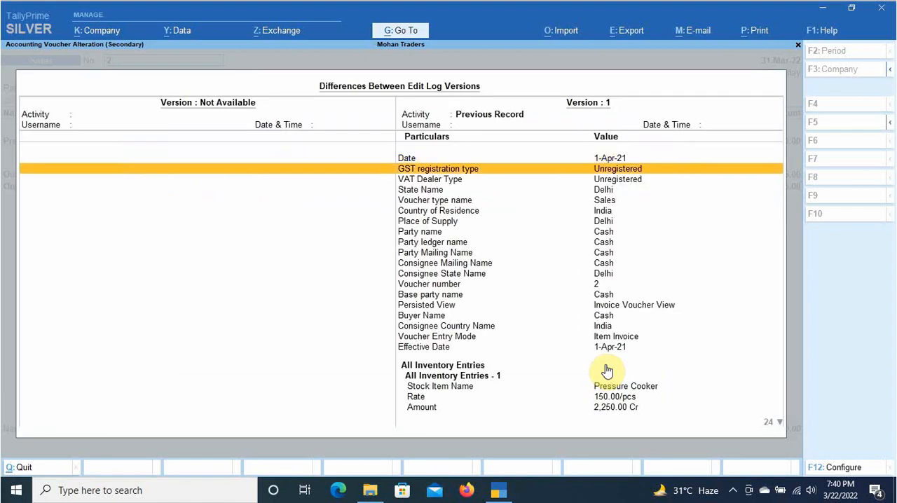
key("Down")
key("Down")
key("Down")
key("Down")
key("Down")
key("Down")
key("Down")
key("Down")
key("Down")
key("Down")
key("Down")
key("Down")
key("Down")
key("Down")
key("Down")
key("Down")
key("Down")
key("Down")
key("Down")
key("Down")
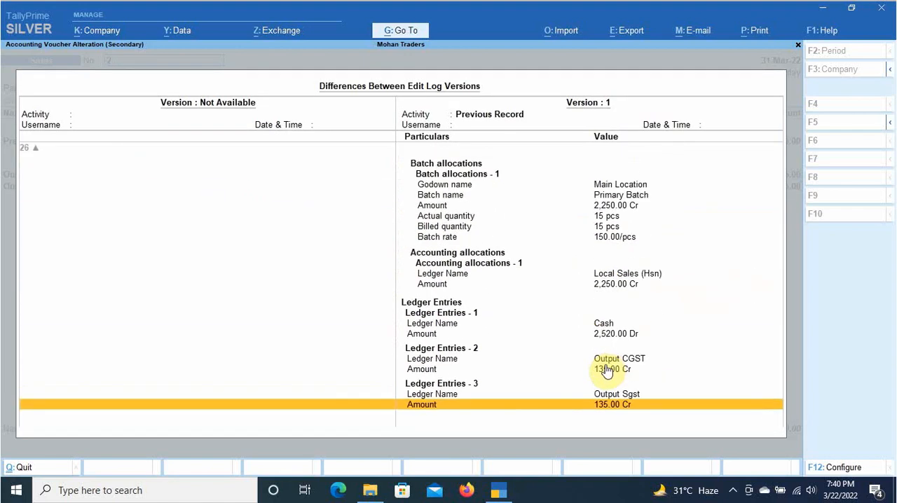
key("Up")
key("Up")
key("Up")
key("Up")
key("Up")
key("Up")
key("Up")
key("Up")
key("Up")
key("Up")
key("Up")
key("Up")
key("Up")
key("Up")
key("Up")
key("Up")
key("Up")
key("Up")
key("Up")
key("Up")
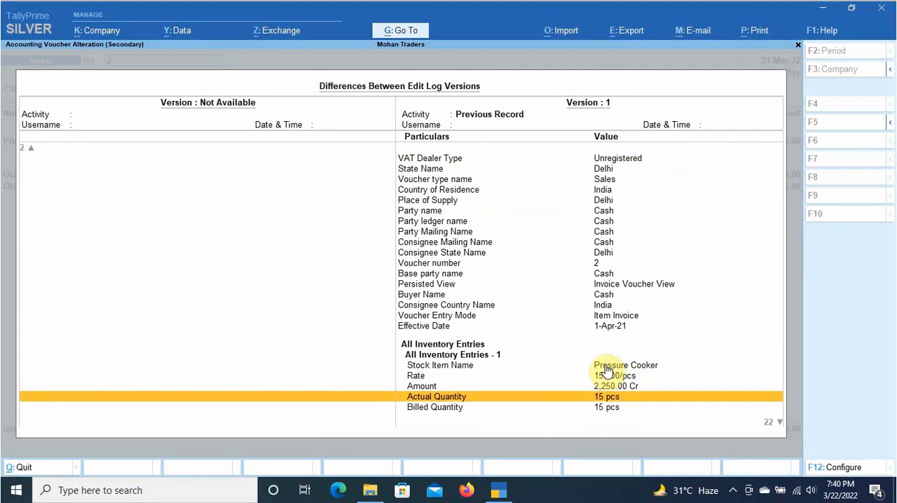
key("Up")
key("Up")
key("Up")
key("Up")
key("Up")
key("Up")
key("Up")
key("Up")
key("Up")
key("Up")
key("Up")
key("Up")
key("Up")
key("Up")
key("Up")
key("Up")
Close the Edit Log and quit the cash sales voucher to return to the Day Book.
key("Escape")
key("Escape")
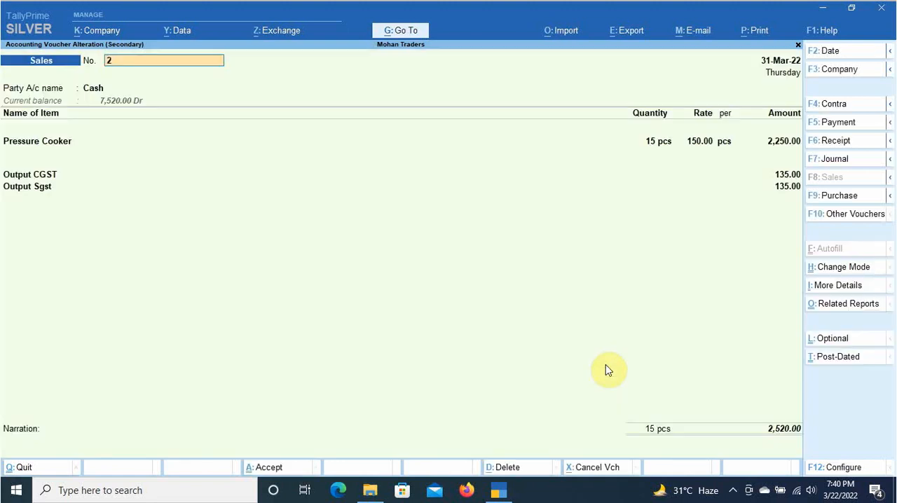
key("Escape")
key("y")
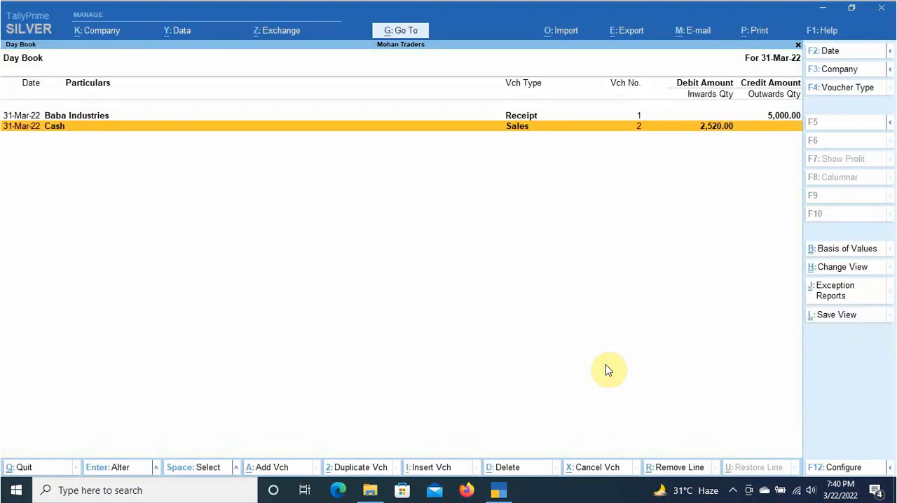
Open the Baba Industries receipt voucher no. 1 and examine the version 1 (Created) details in its Edit Log.
key("Return")
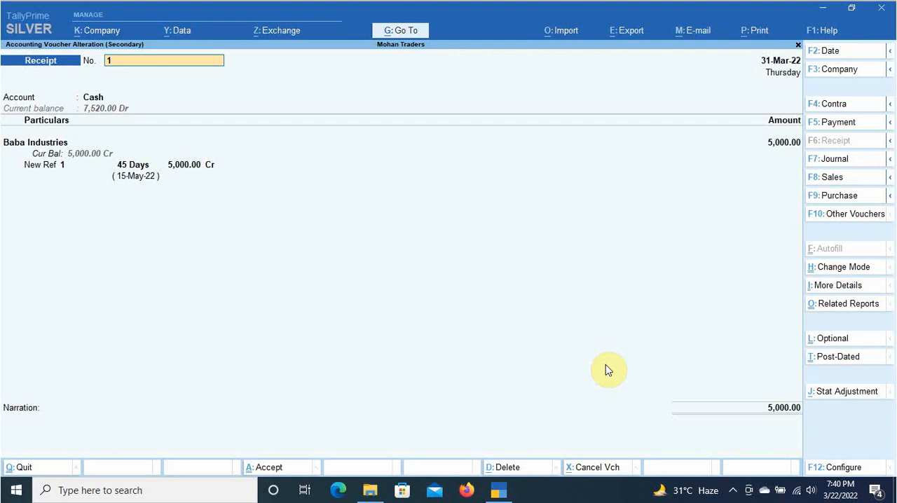
key("alt+q")
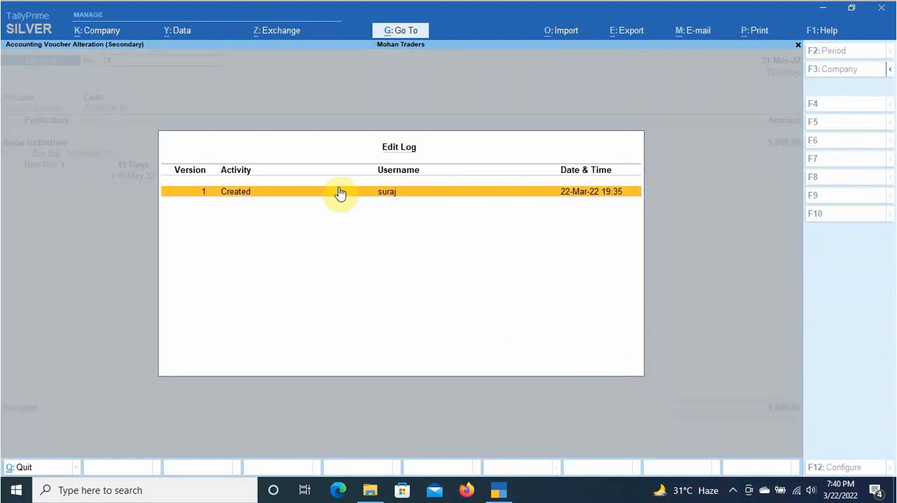
key("Return")
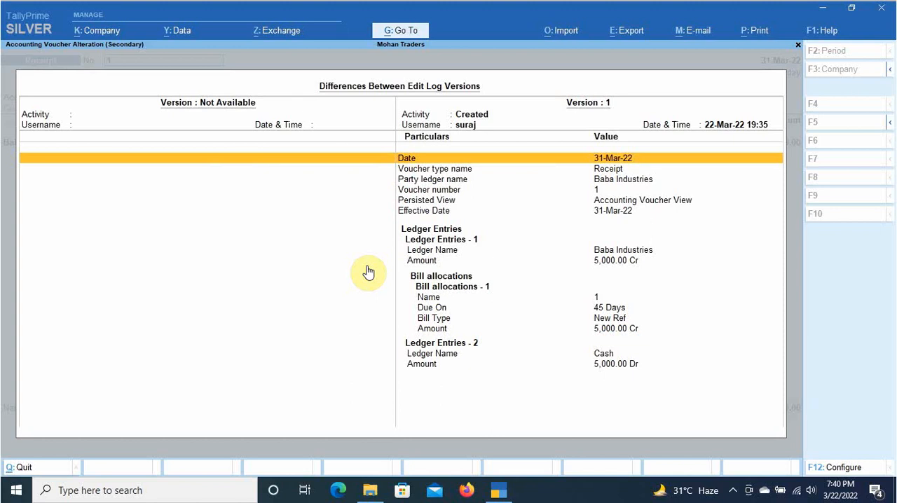
key("Down")
key("Down")
key("Down")
key("Down")
key("Down")
key("Down")
key("Down")
key("Down")
key("Down")
key("Down")
key("Down")
key("Down")
key("Down")
key("Down")
key("Down")
key("Down")
key("Down")
key("Down")
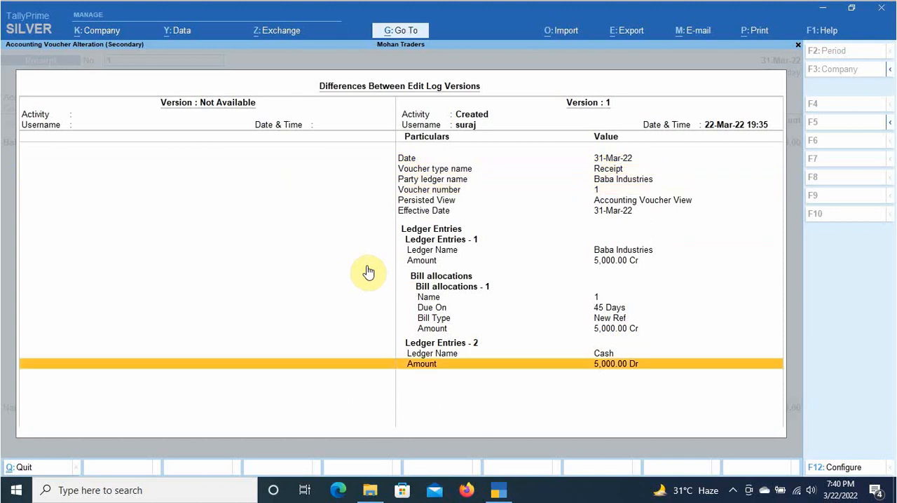
key("Up")
key("Up")
key("Up")
key("Up")
key("Up")
key("Up")
key("Up")
key("Up")
key("Up")
key("Up")
key("Up")
key("Up")
key("Up")
key("Up")
key("Up")
key("Up")
key("Up")
key("Up")
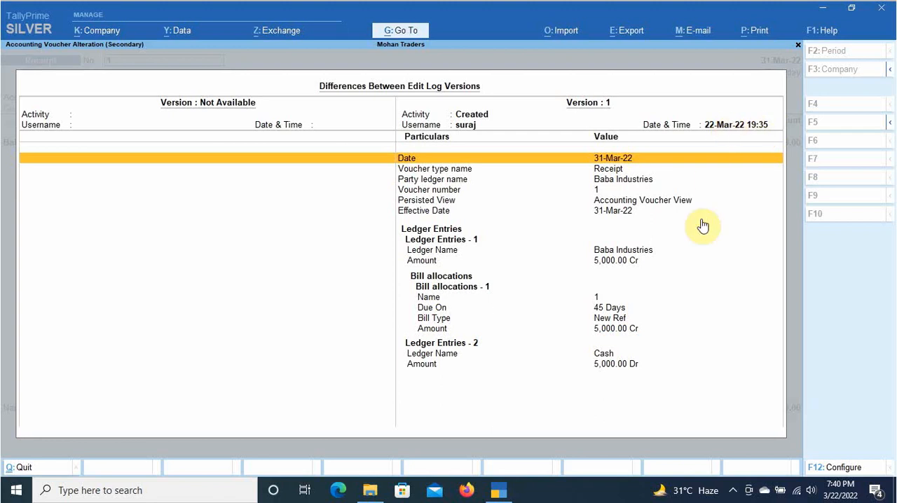
Close the receipt voucher's Edit Log, the voucher and the Day Book to return to the Gateway of Tally.
key("Escape")
key("Escape")
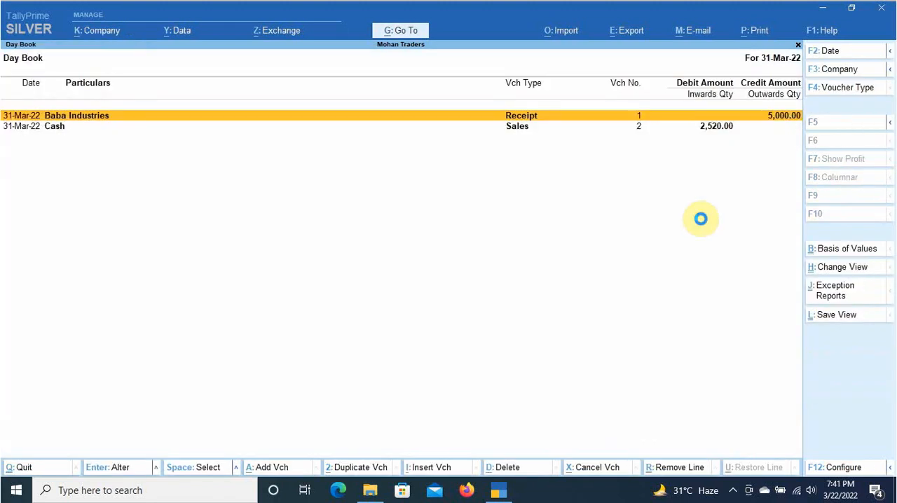
key("Escape")
key("Escape")
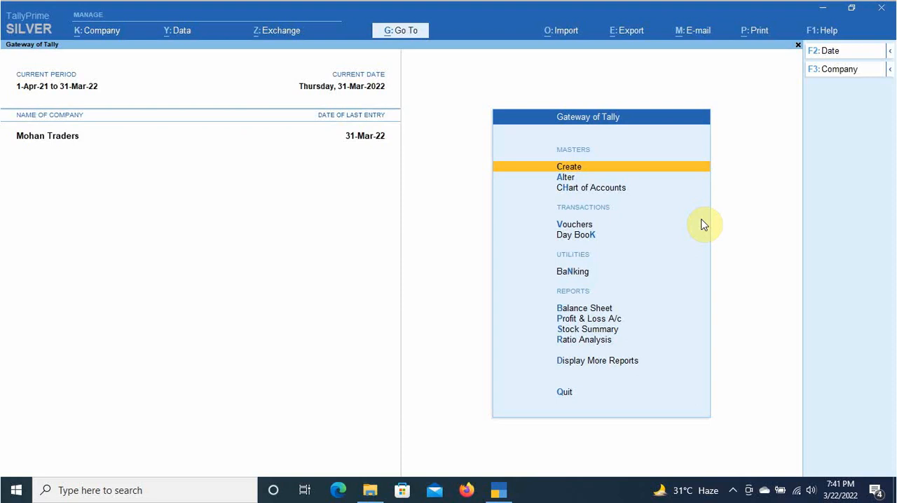
Try to set Enable Edit Log to No in the company details of Mohan Traders, then quit without saving.
left_click(77, 32)
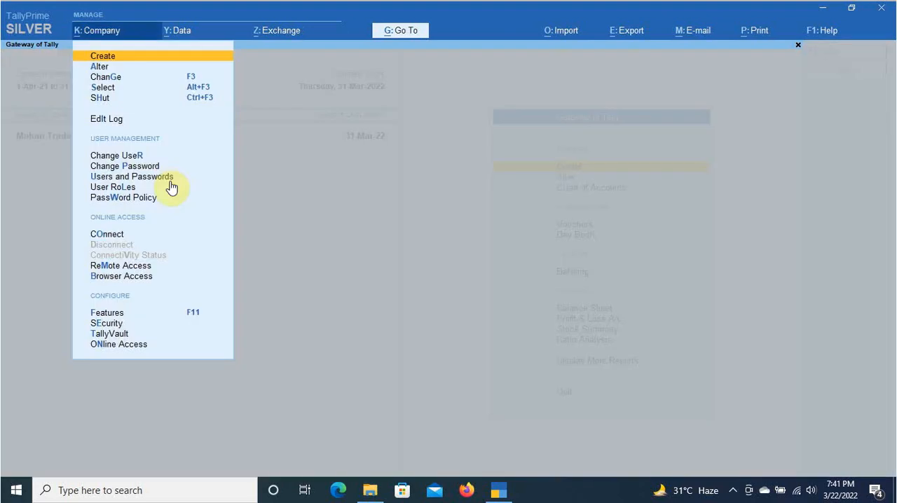
key("Down")
key("Return")
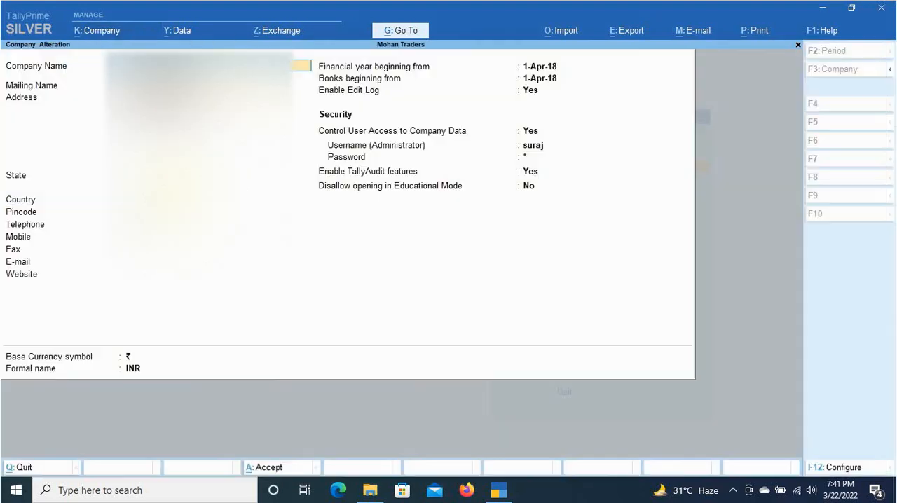
left_click(526, 92)
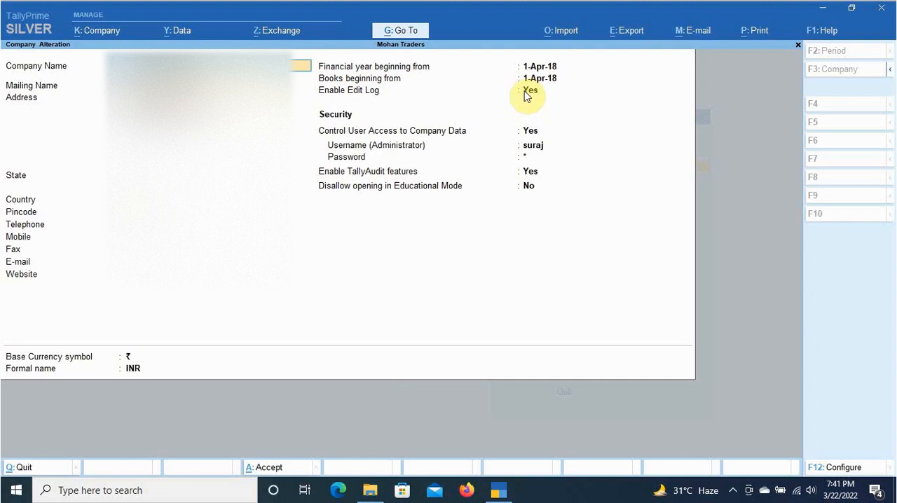
key("Up")
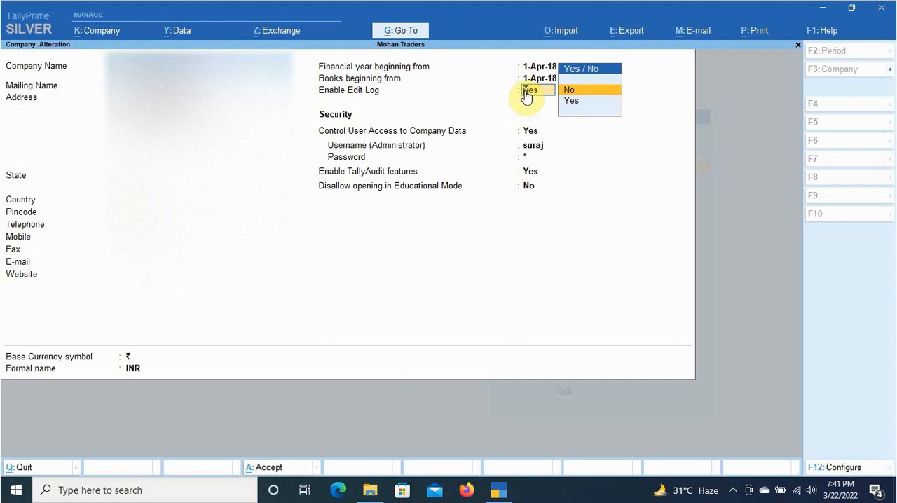
key("Return")
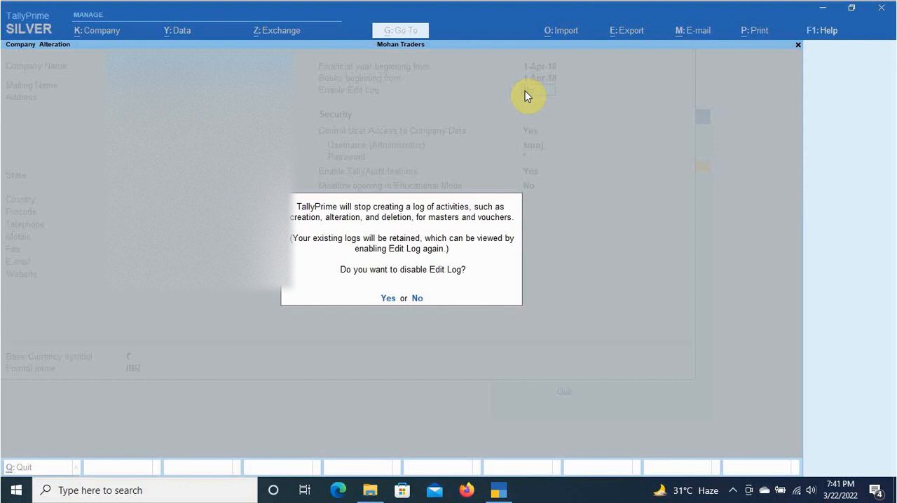
key("Escape")
key("Escape")
key("Escape")
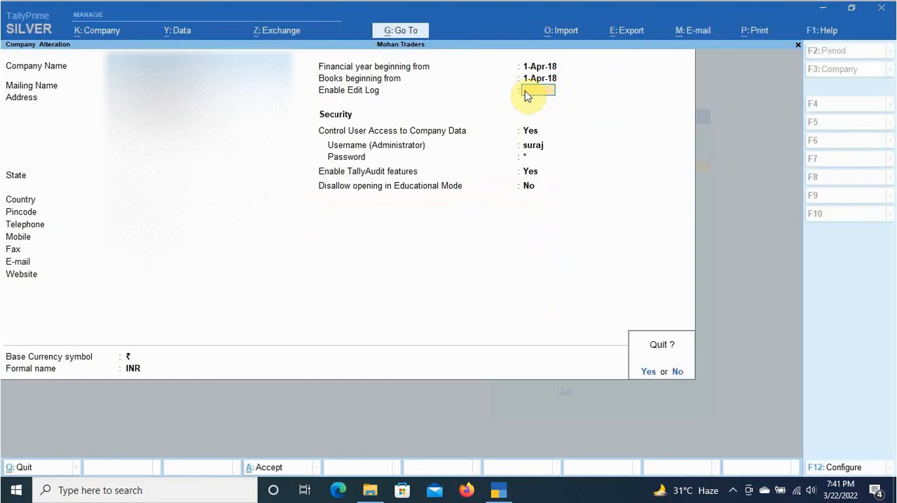
key("Return")
key("Escape")
key("Escape")
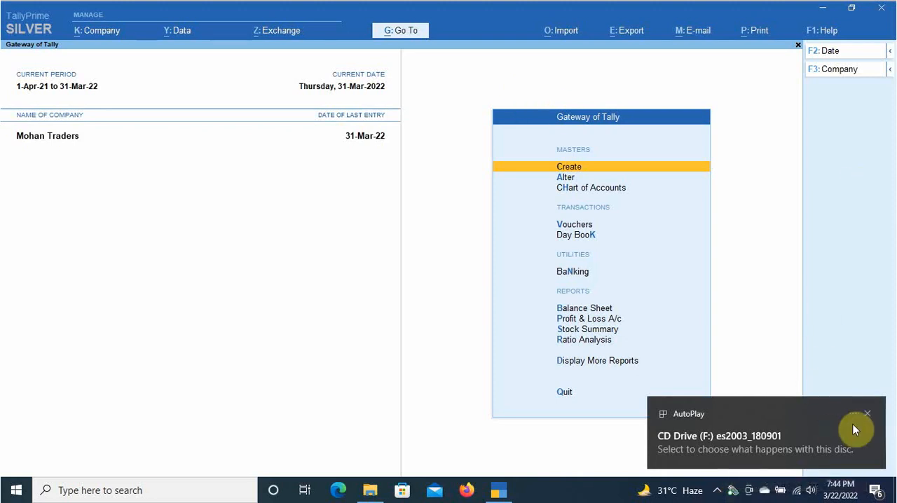
Dismiss the AutoPlay notification and return the focus to the Gateway of Tally.
left_click(872, 419)
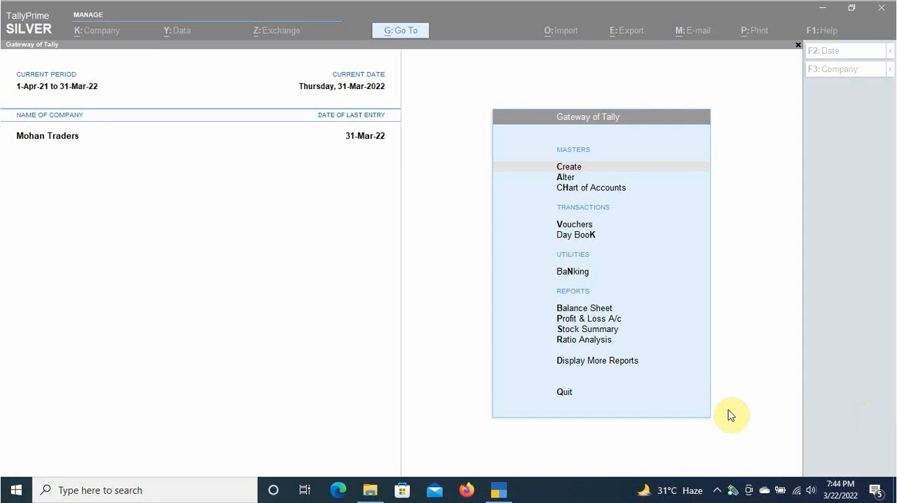
left_click(869, 414)
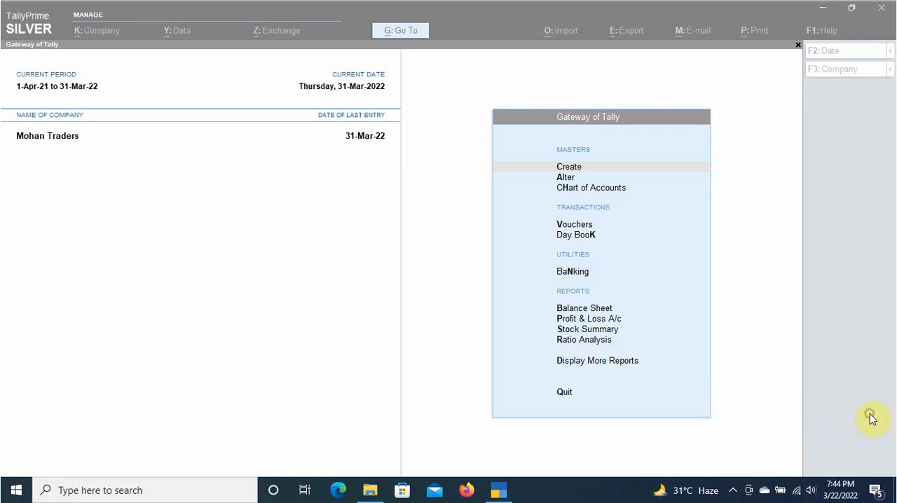
left_click(317, 280)
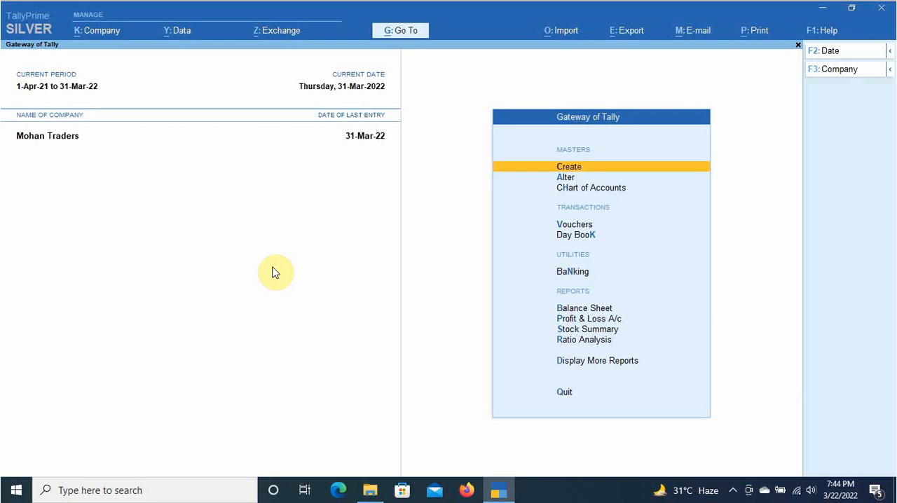
Open the cash sales voucher no. 2 from the March sales vouchers in the Statistics report.
key("d")
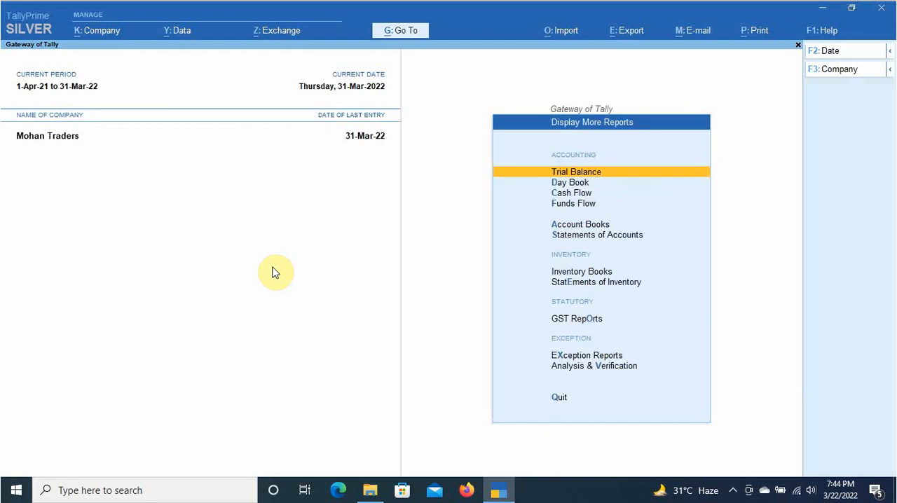
key("s")
key("s")
key("Down")
key("Down")
key("Down")
key("Down")
key("Down")
key("Down")
key("Down")
key("Down")
key("Down")
key("Down")
key("Down")
key("Down")
key("Down")
key("Down")
key("Down")
key("Down")
key("Down")
key("Down")
key("Down")
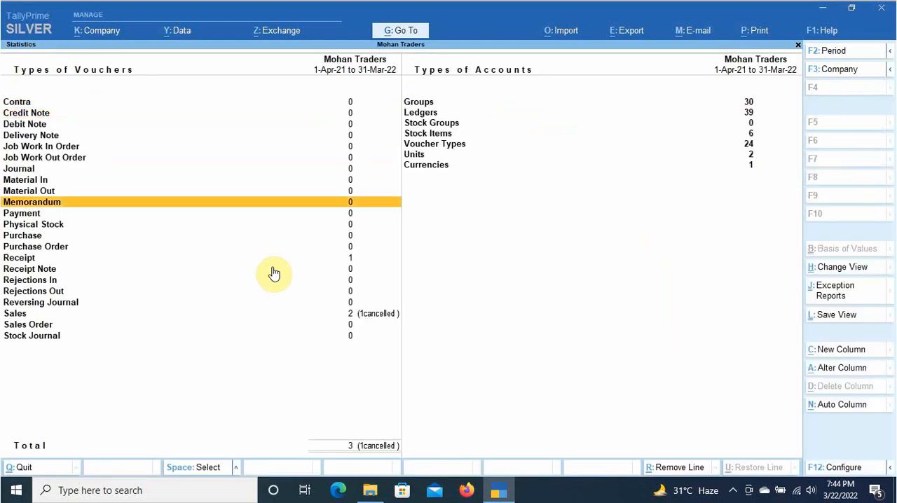
key("Return")
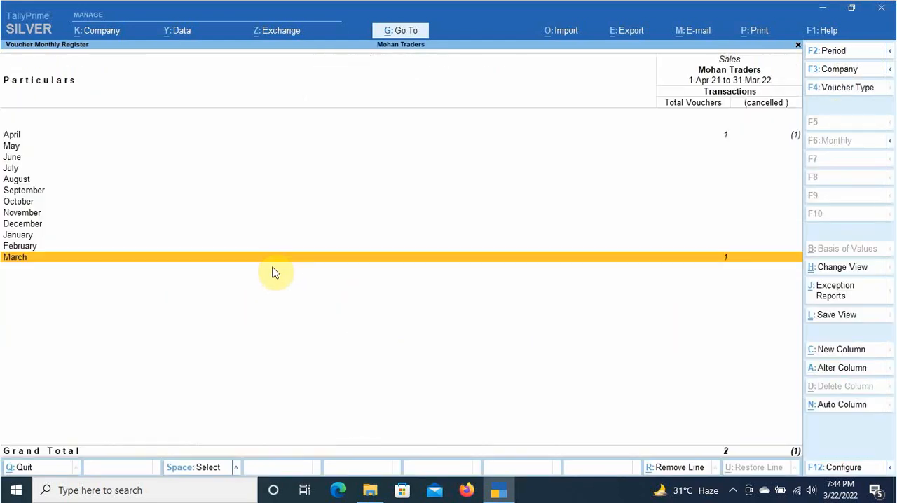
key("Return")
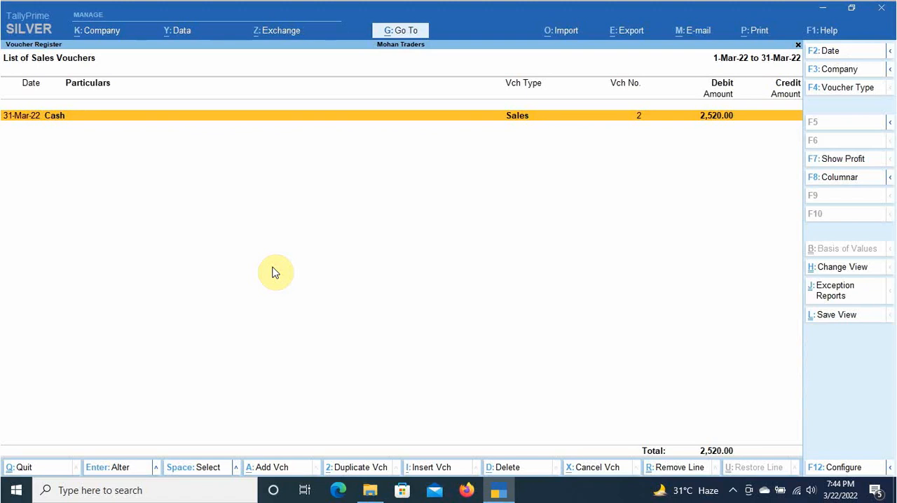
key("Return")
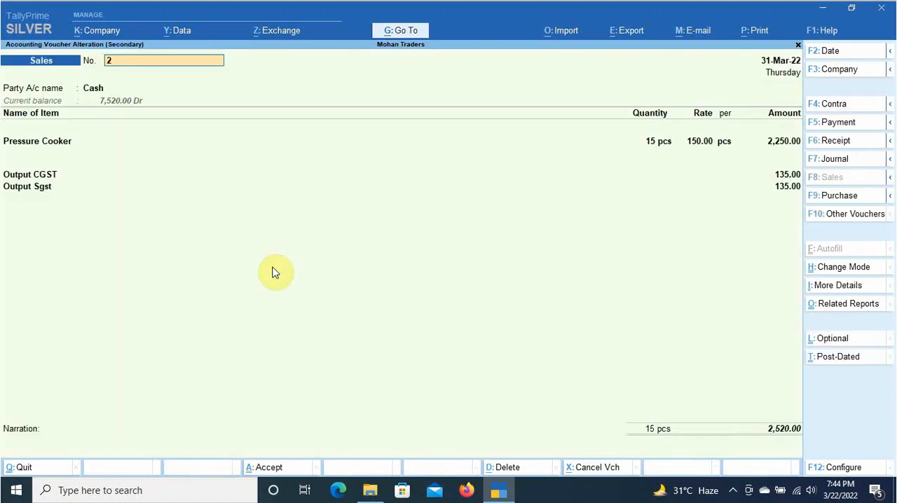
Change the date of cash sales voucher no. 2 to 22-3-2022 and save the voucher.
key("F2")
type("2")
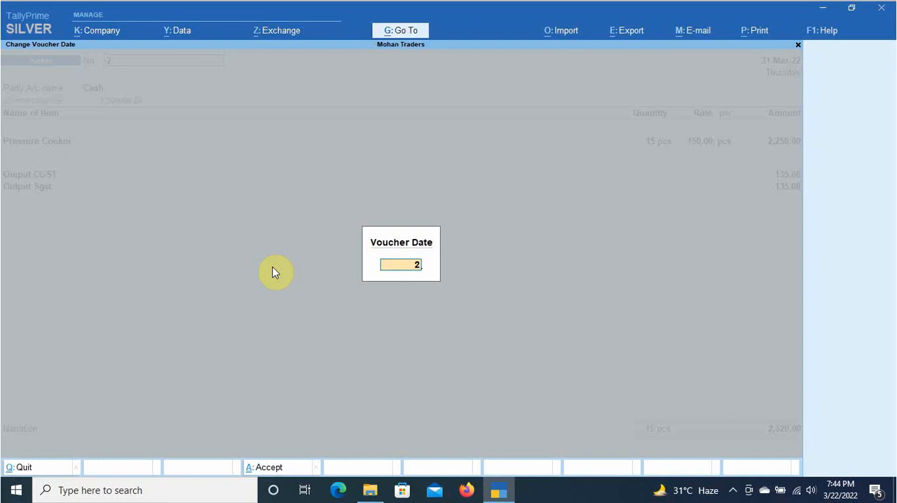
type("2-3-2021")
key("Return")
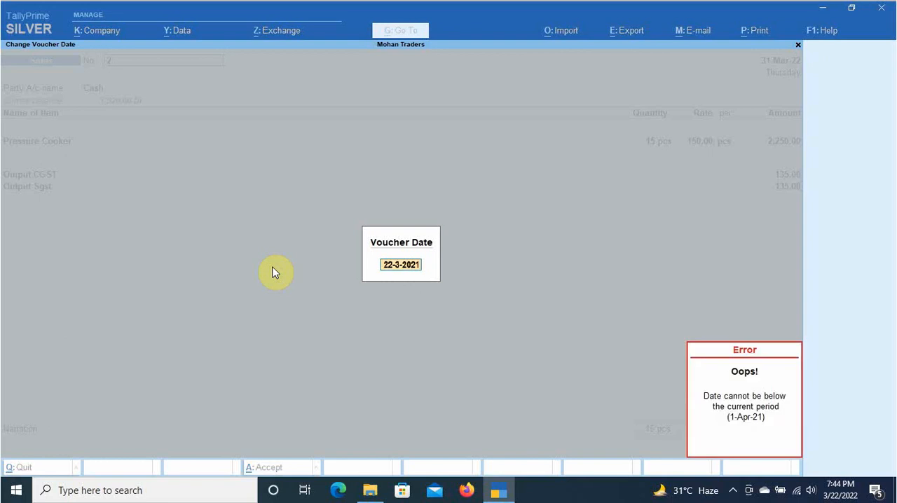
key("Escape")
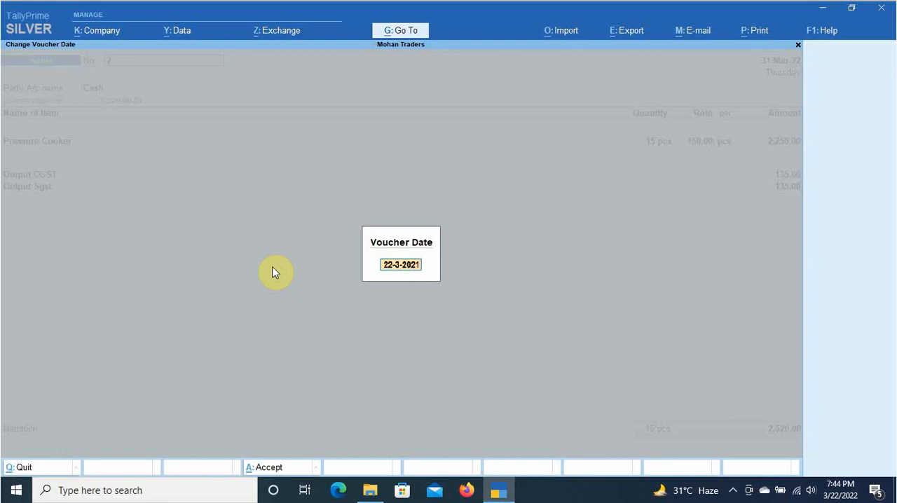
key("BackSpace")
type("22-3-2022")
key("Return")
key("ctrl")
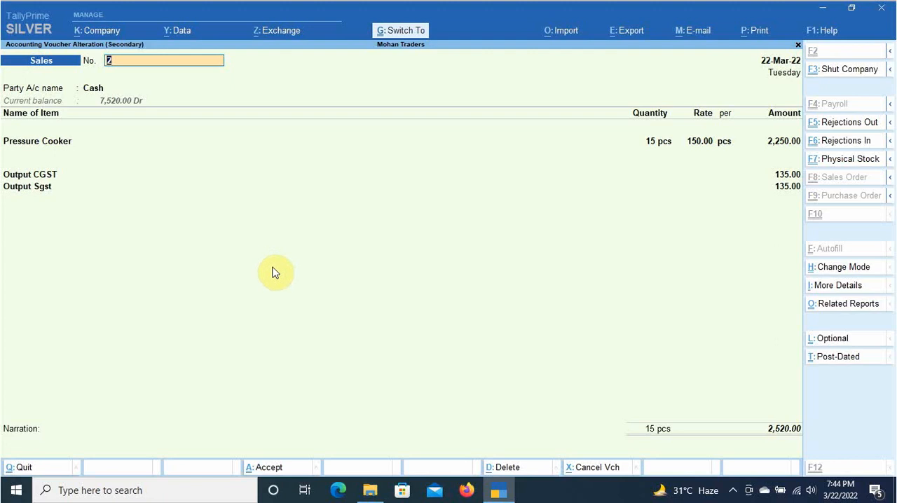
key("ctrl+a")
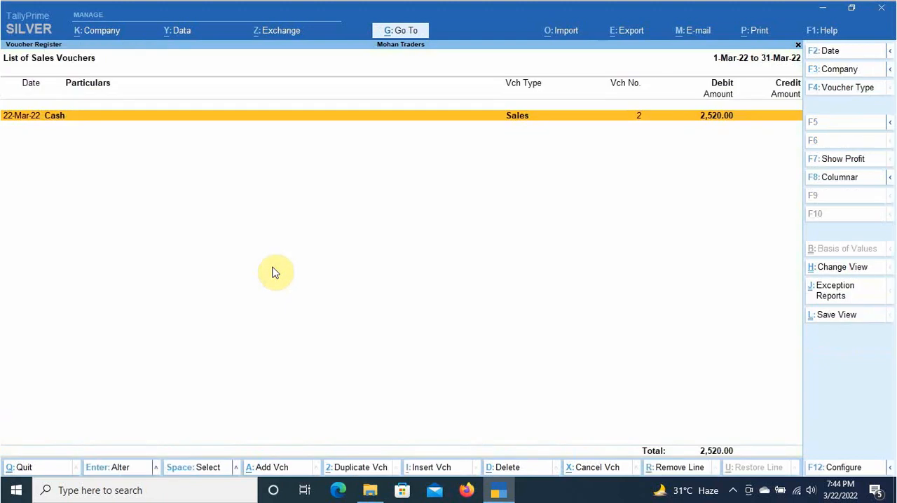
Reopen sales voucher no. 2 and bring up the export configuration for the current voucher.
key("Return")
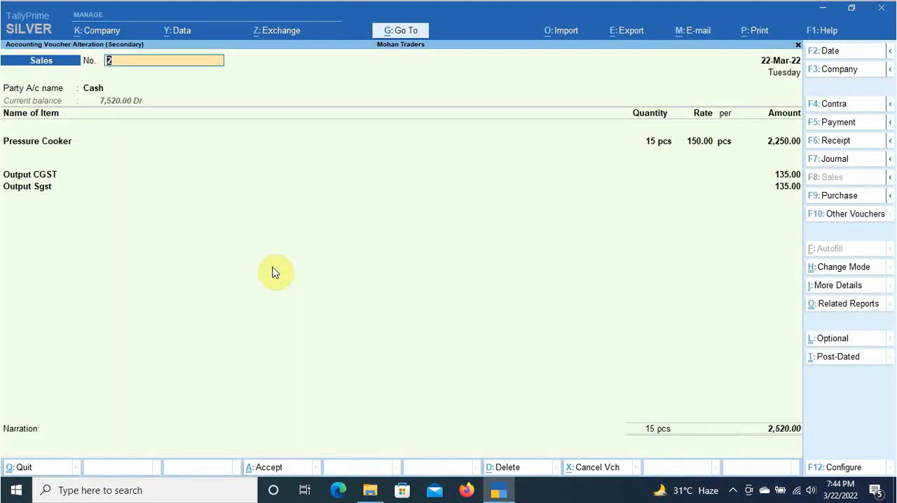
key("alt+e")
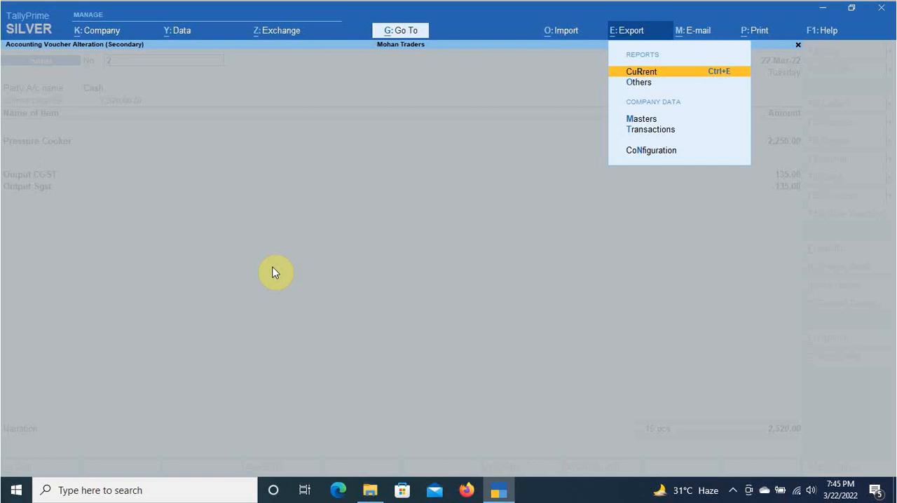
key("Return")
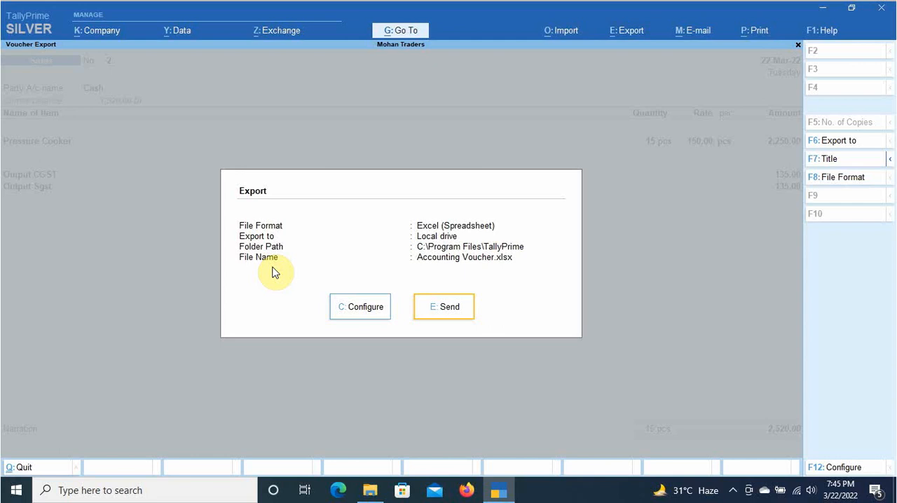
key("c")
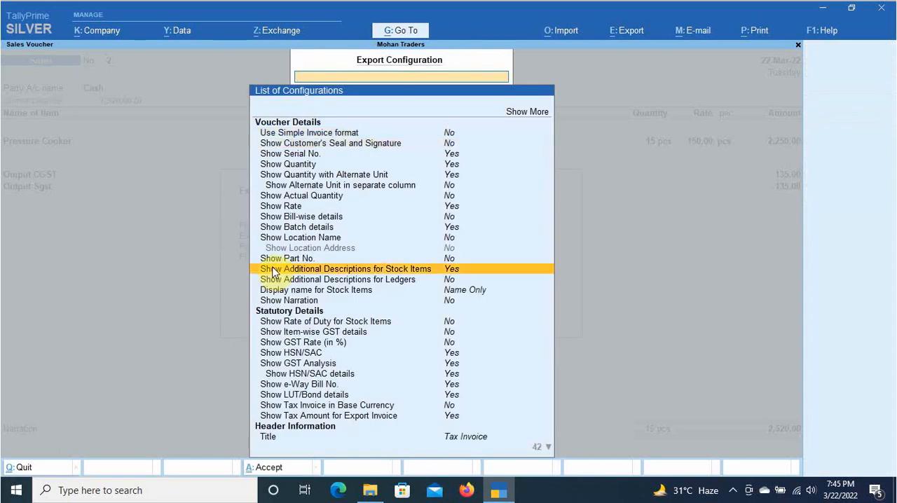
Set the export file format to PDF (Read-only document).
key("Down")
key("Down")
key("Down")
key("Down")
key("Down")
key("Down")
key("Down")
key("Down")
key("Down")
key("Down")
key("Down")
key("Down")
key("Down")
key("Down")
key("Down")
key("Up")
key("Up")
key("Up")
key("Up")
key("Up")
key("Up")
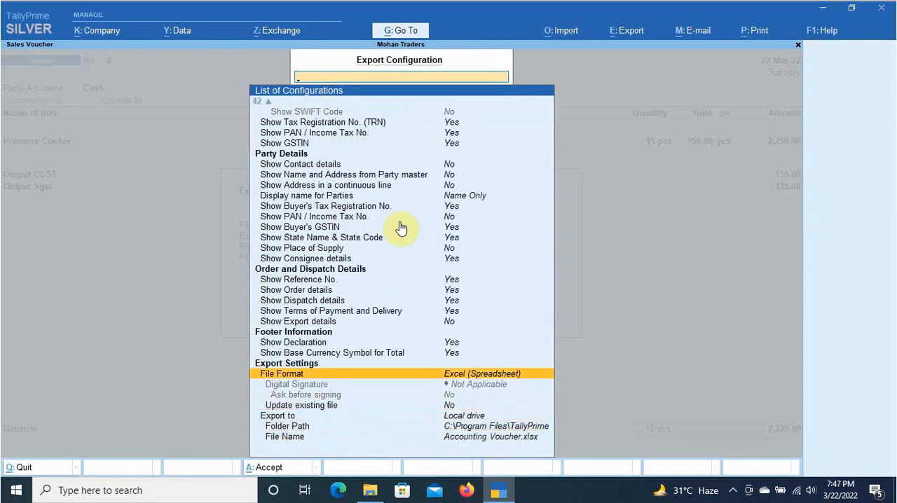
key("Return")
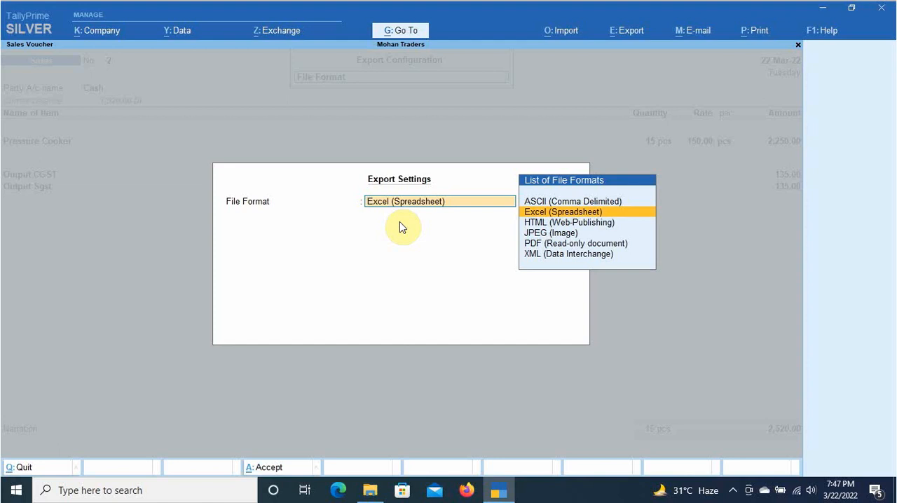
key("Down")
key("Down")
key("Down")
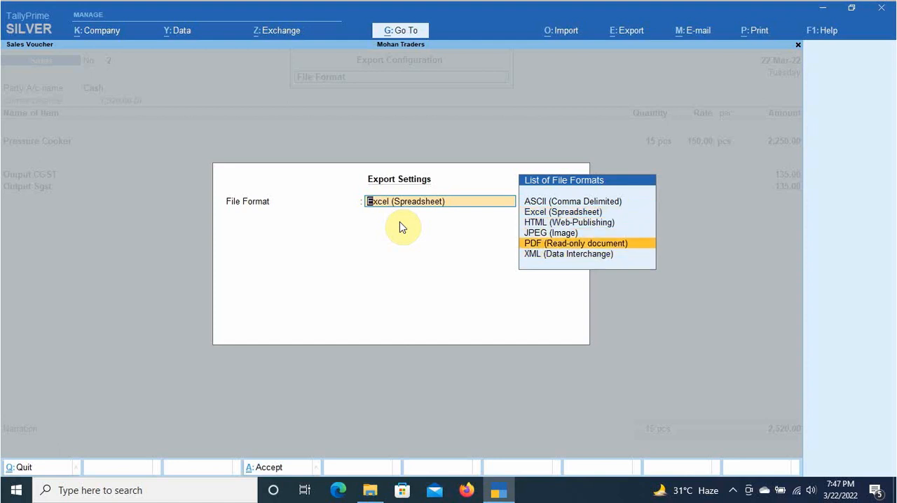
key("Return")
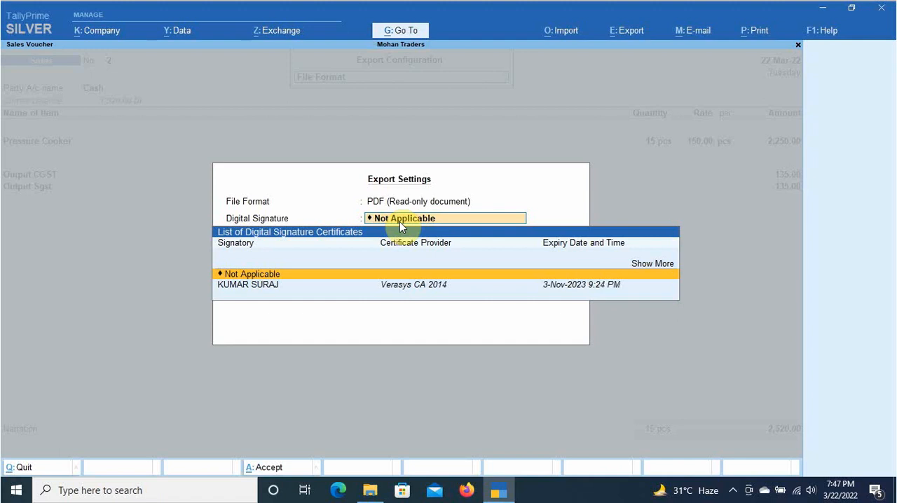
Select the Verasys CA 2014 digital signature certificate, set Ask before signing to Yes and keep the signature format Only Text.
key("Down")
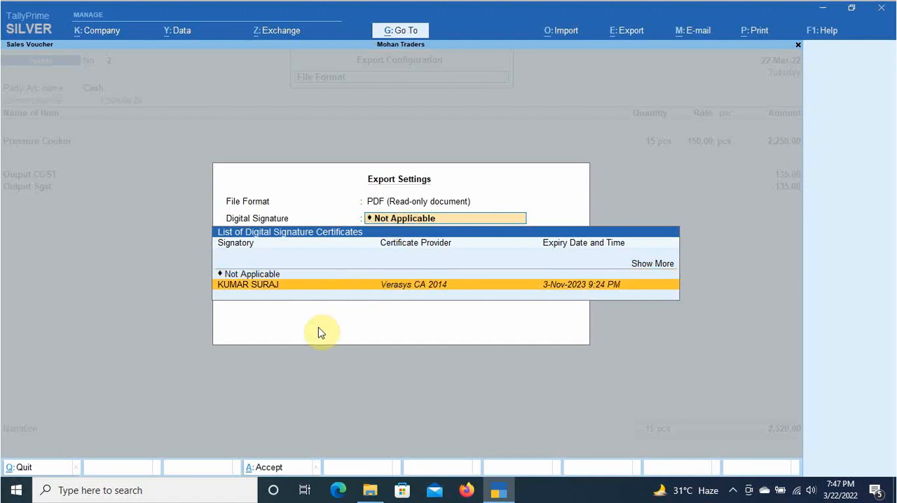
key("Return")
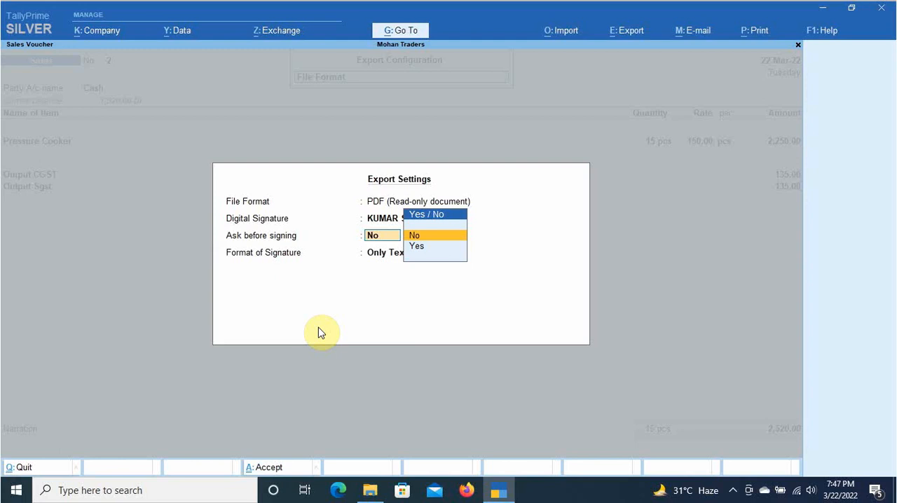
key("Down")
key("Up")
key("Down")
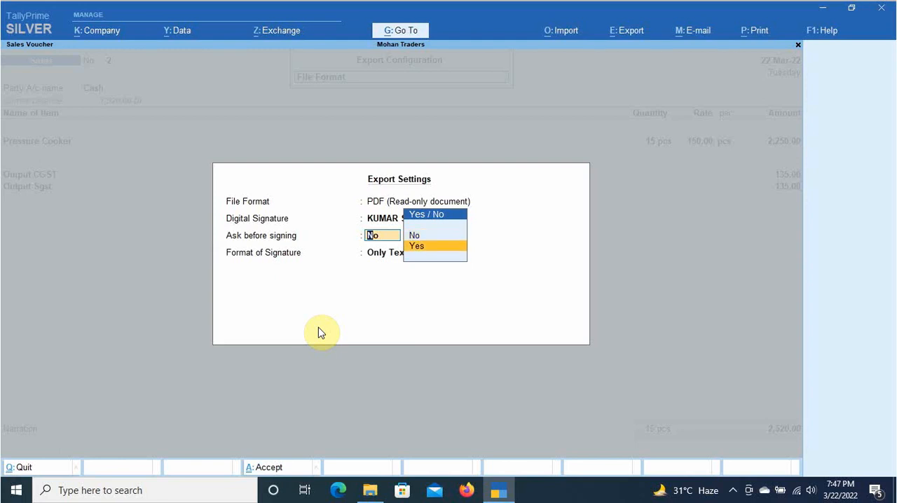
key("Return")
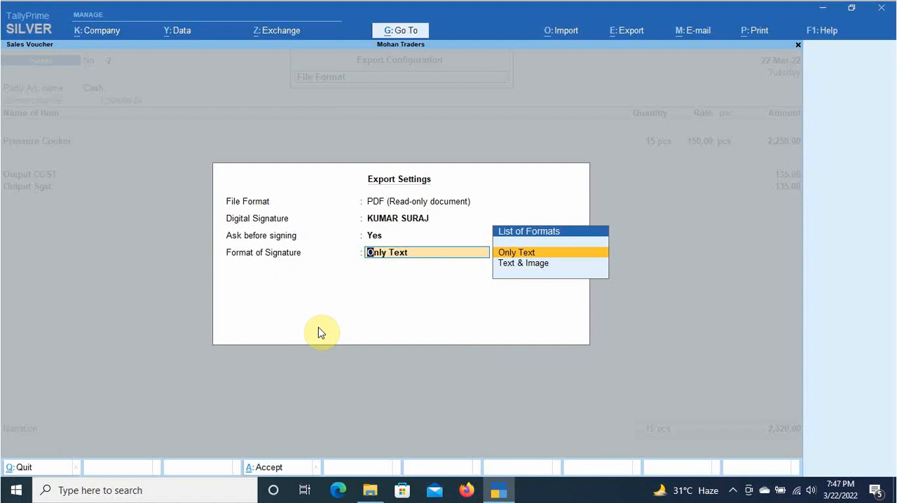
key("Return")
Set the export file name to "invoice no-2".
key("Down")
key("Down")
key("Down")
key("Down")
key("Down")
key("Down")
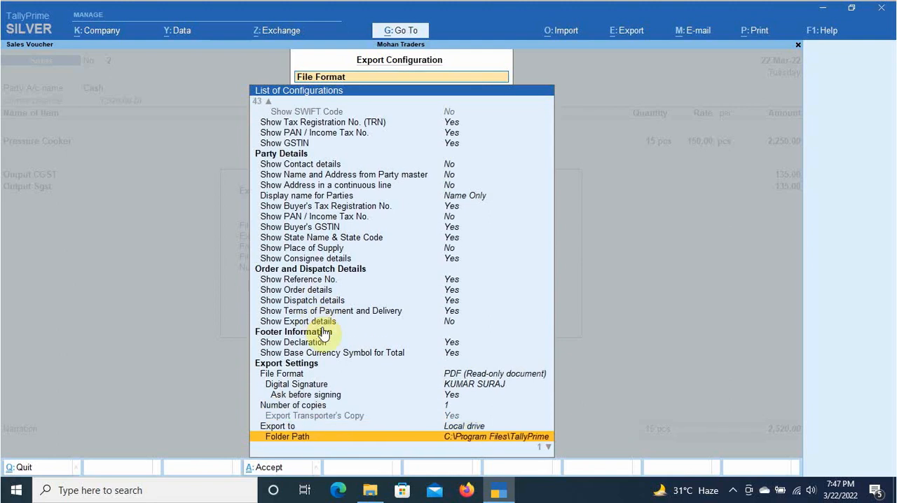
key("Up")
key("Down")
key("Return")
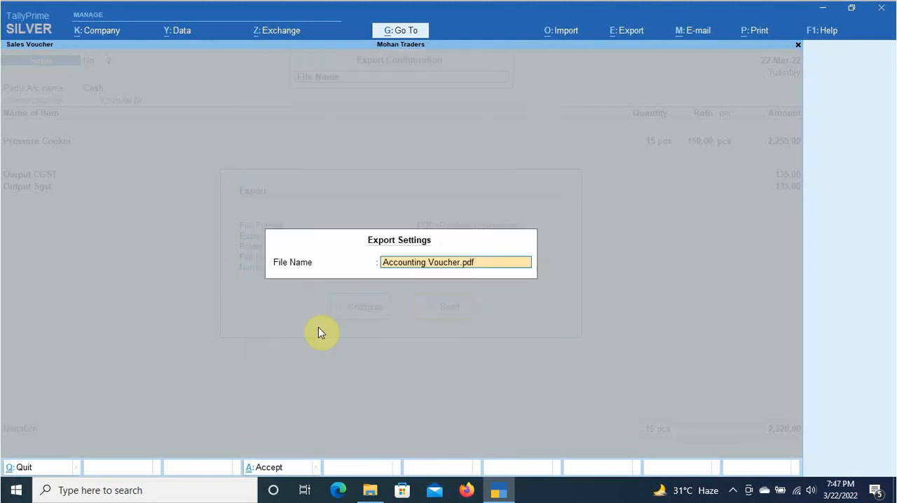
type("in")
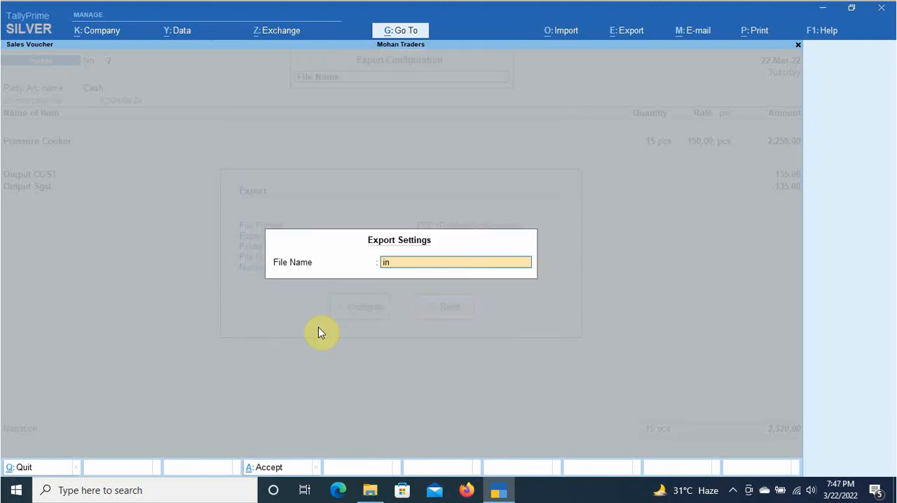
type("voice no-2")
key("Return")
Set the export folder path to D:\ppt\march 2022\Tally prime update 2.1.
key("Up")
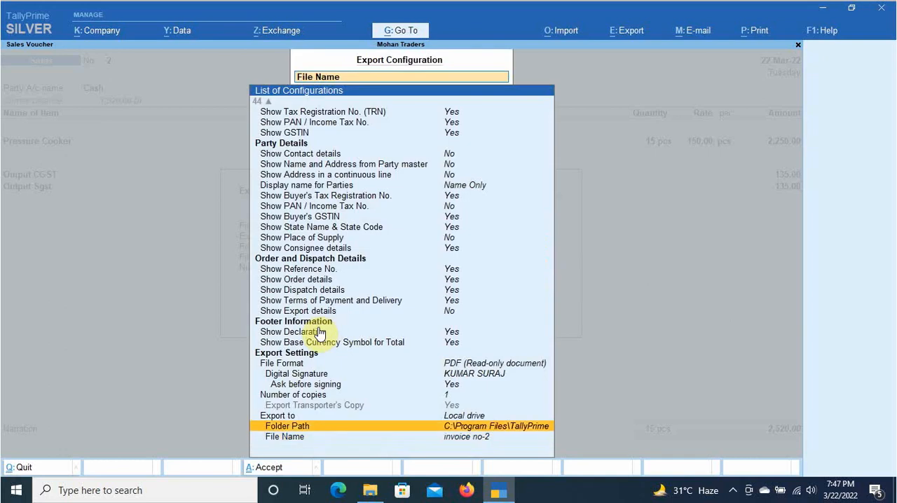
key("Return")
key("Return")
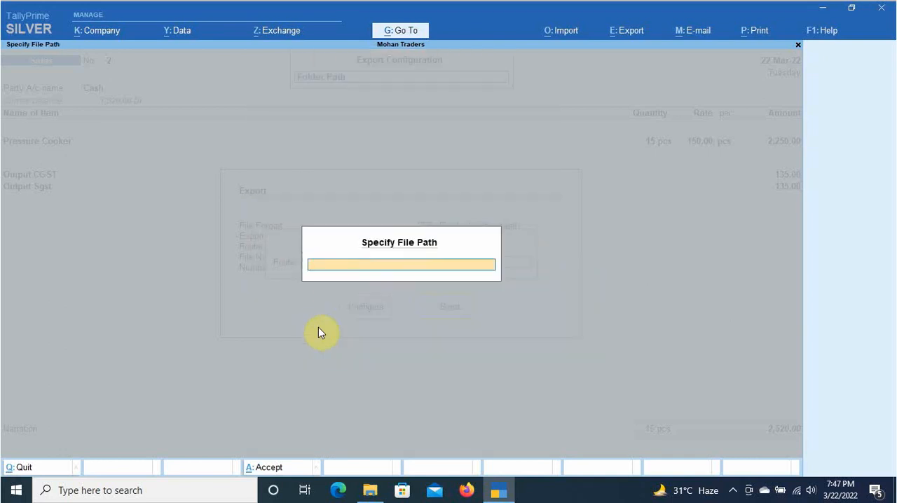
left_click(370, 491)
key("alt+Tab")
type("D:\\ppt\\march 2022\\Tally prime update 2.1")
key("Return")
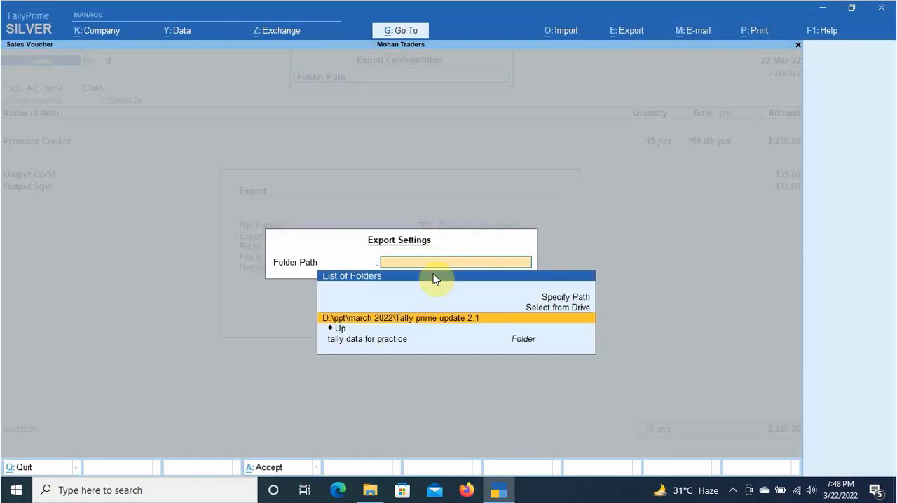
key("Return")
Accept the export configuration, send the voucher for export and agree to add the digital signature.
key("Down")
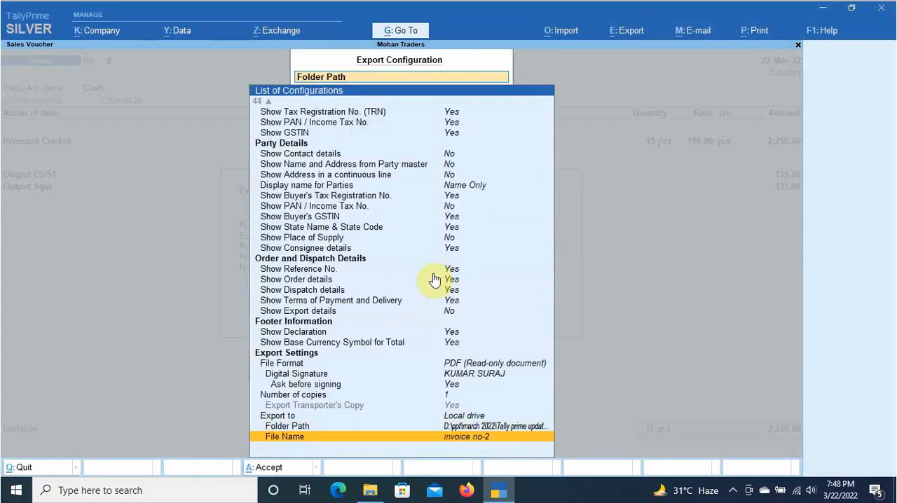
key("Up")
key("Down")
key("Up")
key("ctrl+a")
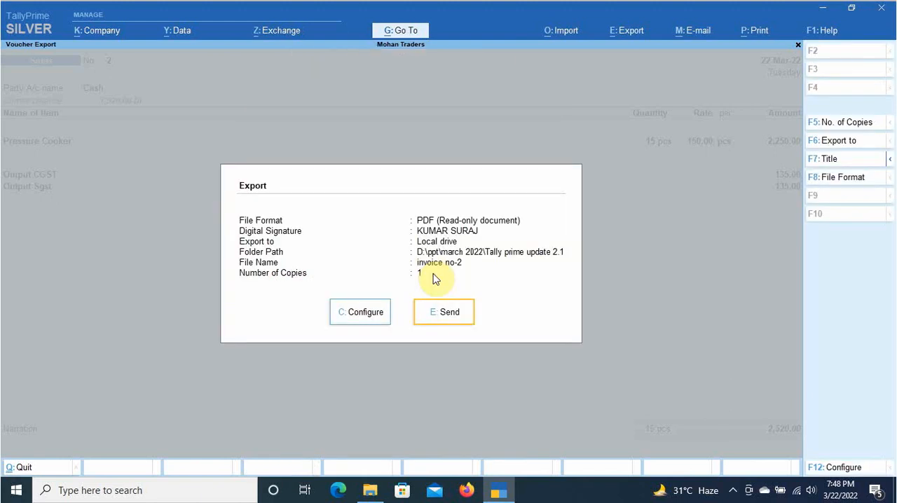
left_click(433, 278)
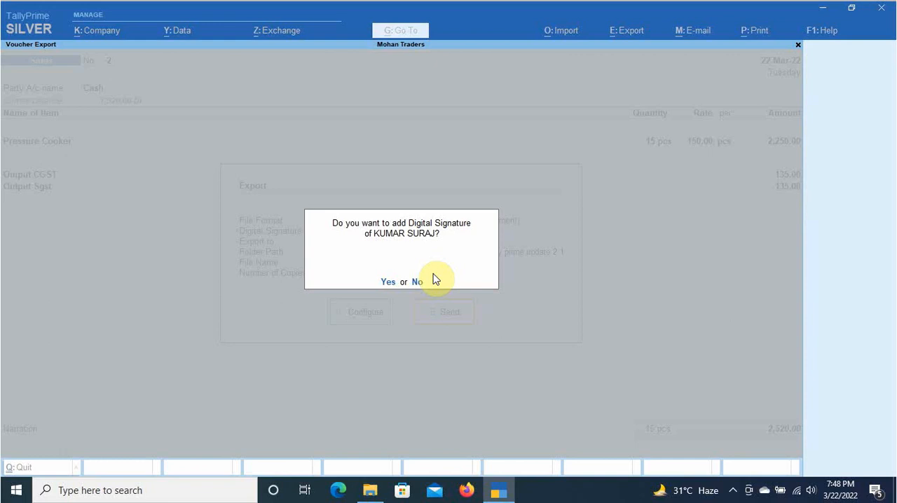
left_click(433, 279)
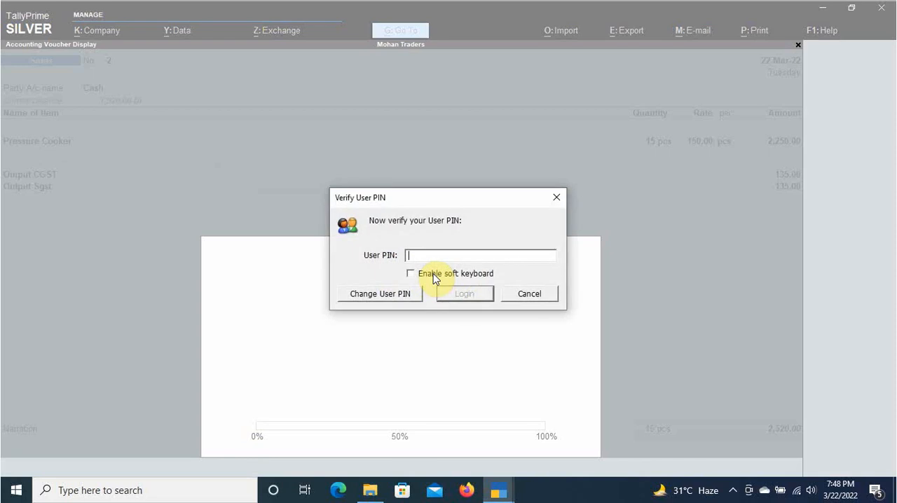
Enter the User PIN for the digital signature token and log in to sign the exported voucher.
left_click(466, 295)
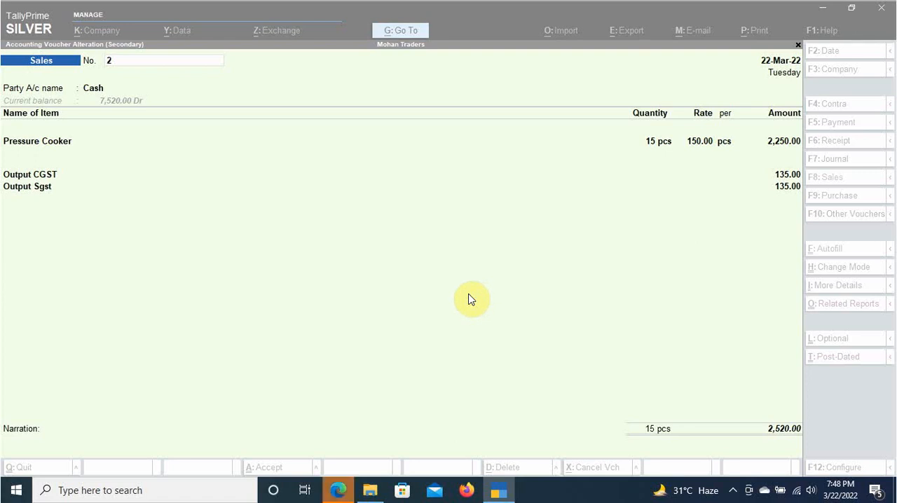
Switch to Edge and examine the exported invoice no-2 PDF, including the digital signature block above Authorised Signatory.
left_click(342, 485)
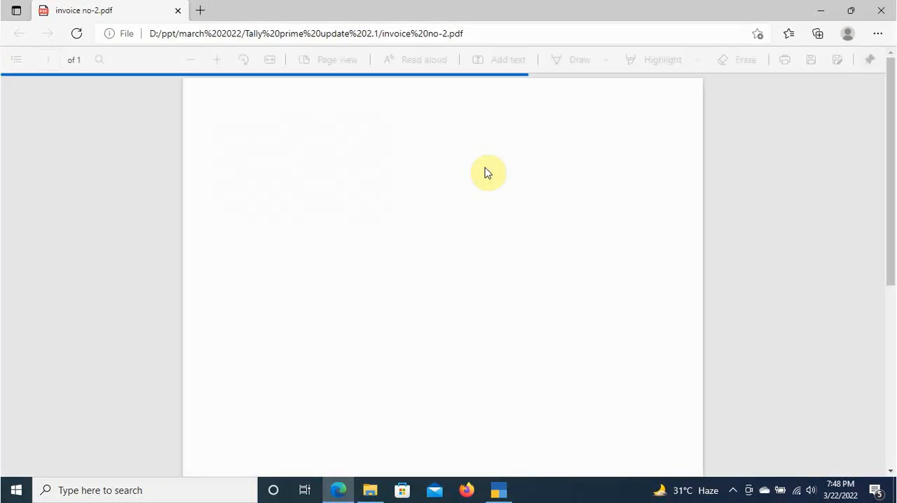
scroll(623, 212, "down", 5)
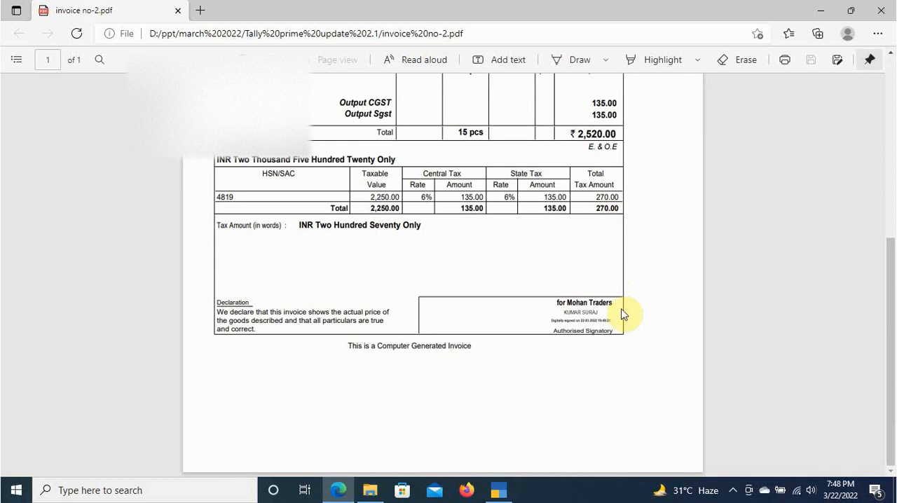
scroll(587, 319, "up", 5, "ctrl")
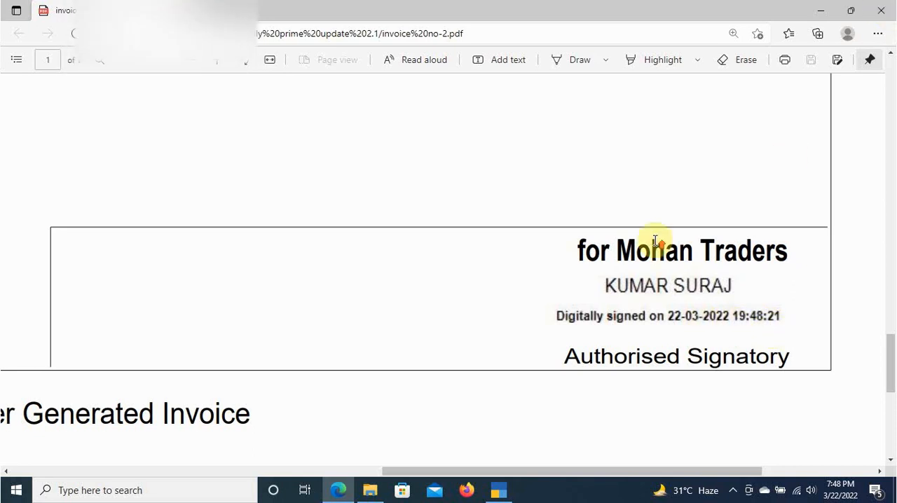
scroll(655, 243, "up", 3)
scroll(655, 242, "down", 5)
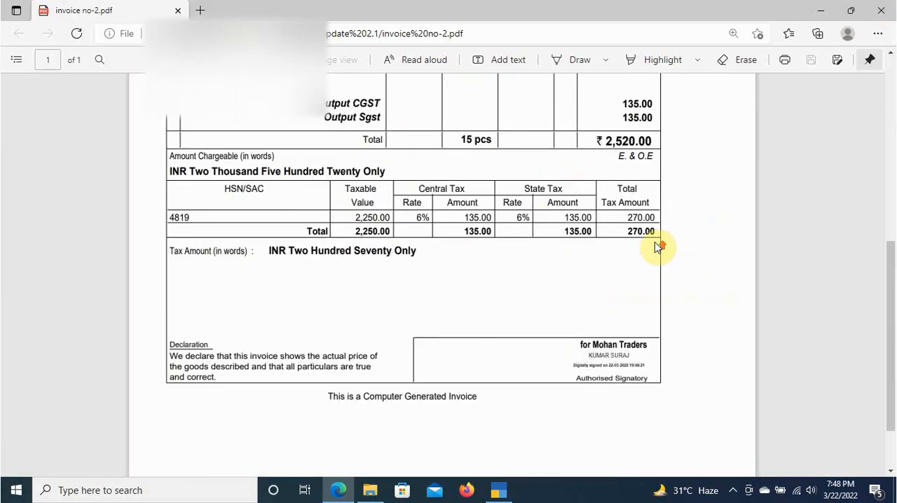
scroll(654, 241, "up", 5)
scroll(654, 241, "up", 2)
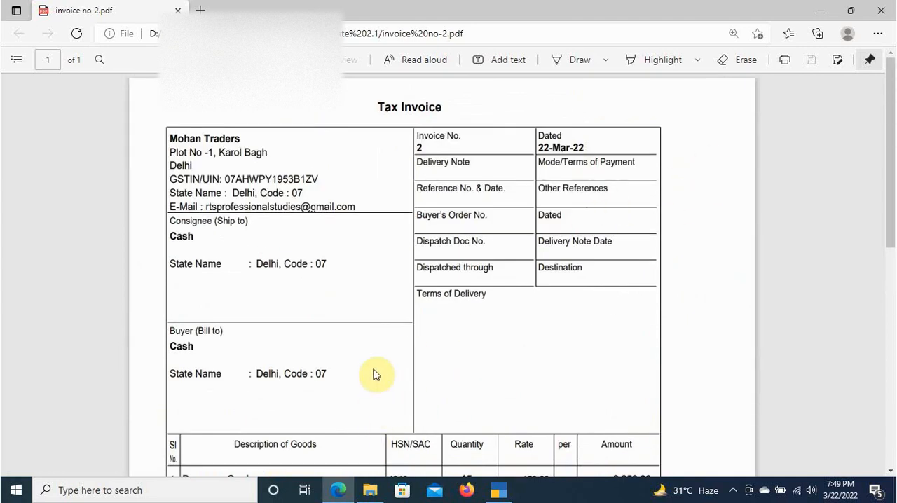
Switch to File Explorer, view the digital-signature check mark JPG in the Tally prime update 2.1 folder, and close it.
left_click(372, 488)
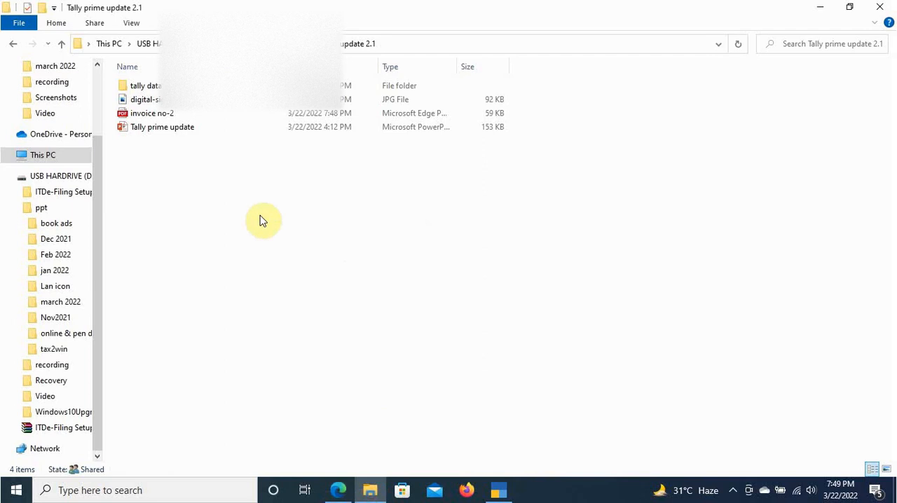
double_click(210, 99)
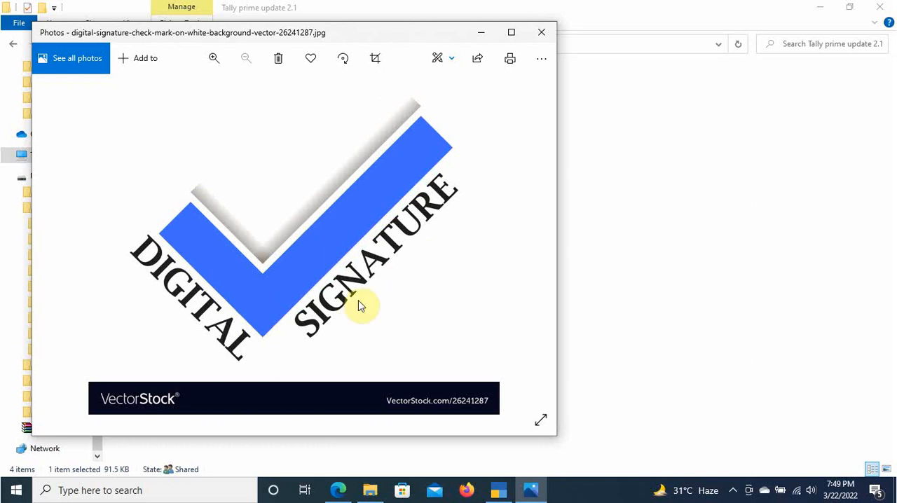
left_click(549, 41)
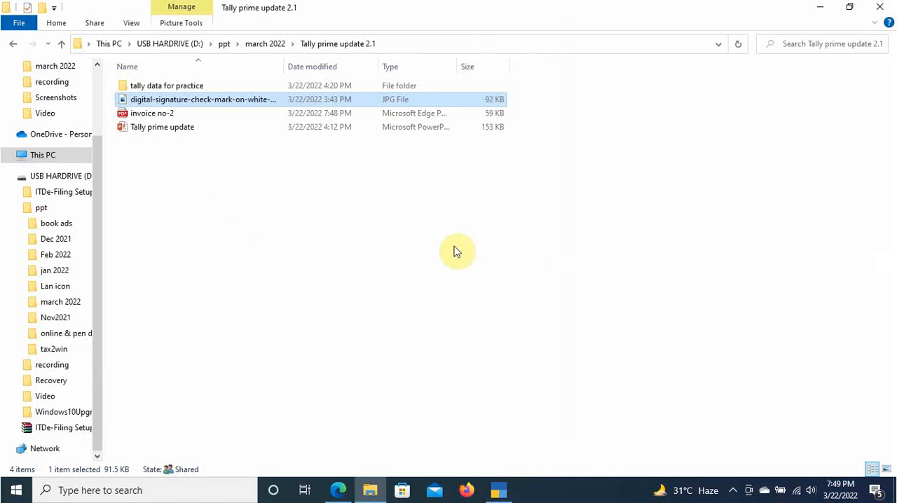
Return to TallyPrime and open the export configuration for the current sales voucher.
left_click(496, 493)
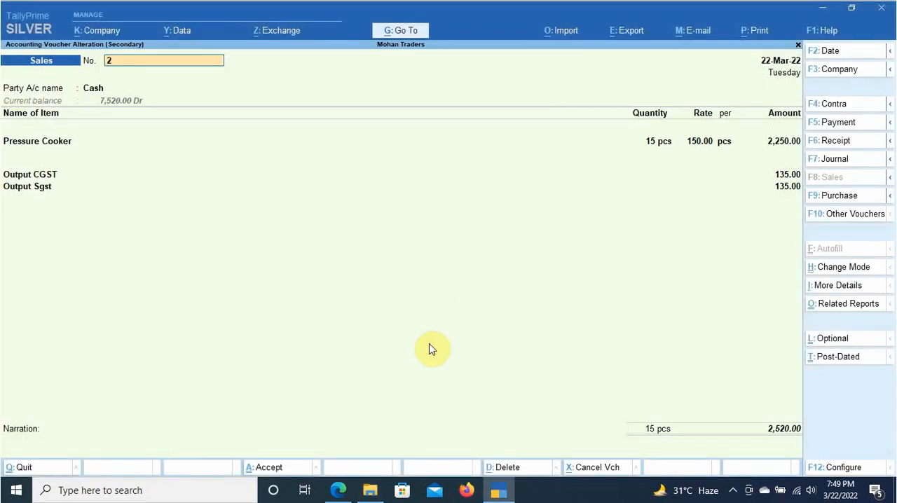
key("alt+e")
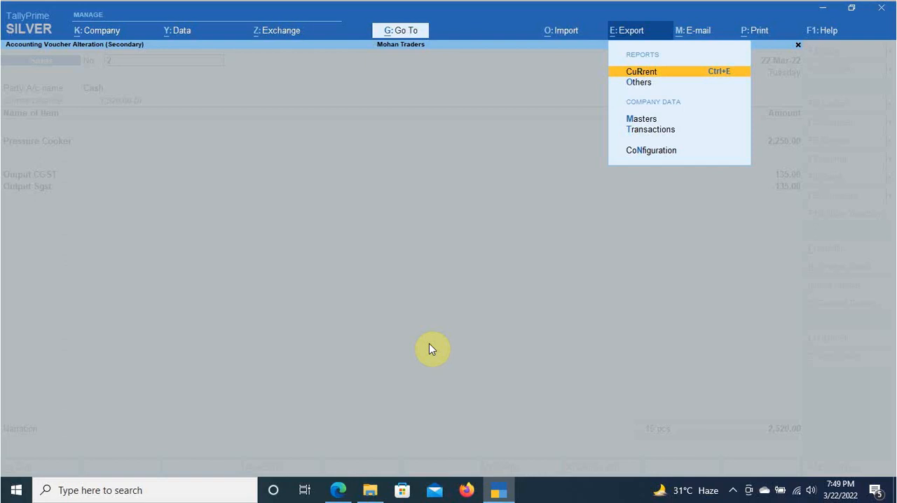
key("Return")
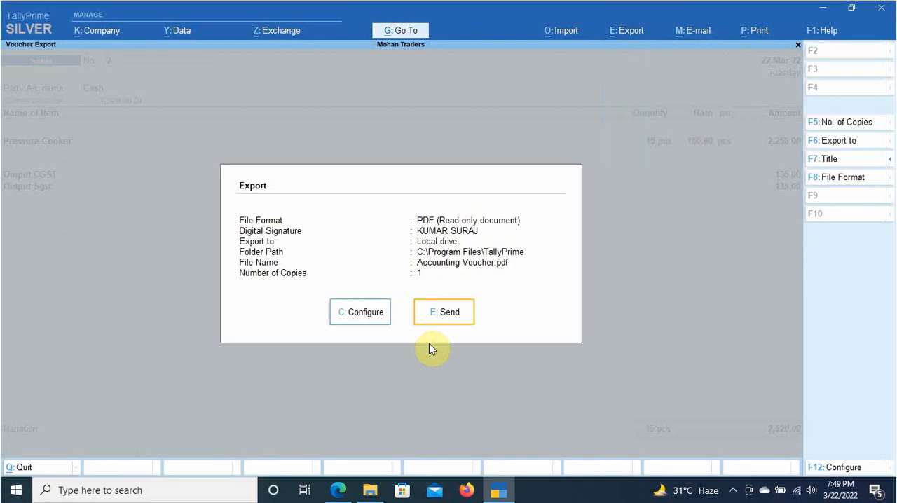
key("c")
Set the export file name to "invoice 2 ii nd".
key("Down")
key("Down")
key("Down")
key("Down")
key("Down")
key("Down")
key("Down")
key("Down")
key("Down")
key("Down")
key("Down")
key("Down")
key("Down")
key("Down")
key("Down")
key("Down")
key("Down")
key("Down")
key("Down")
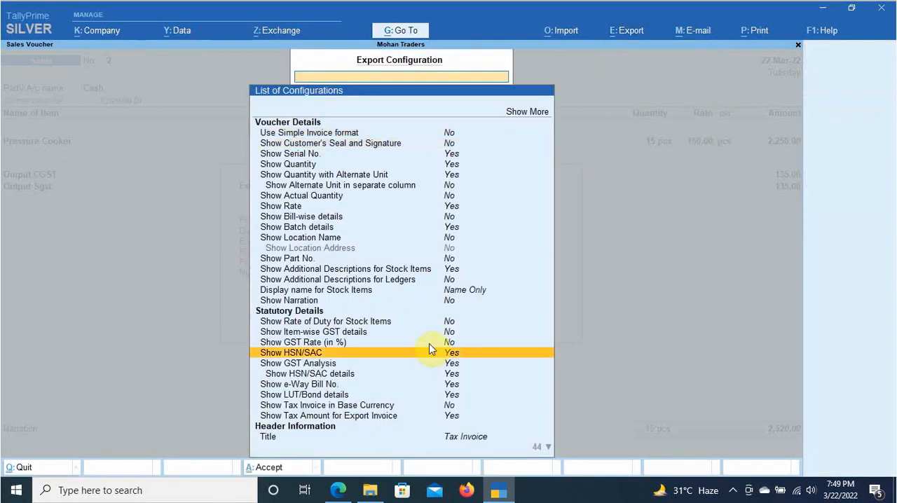
key("Down")
key("Down")
key("Down")
key("Down")
key("Down")
key("Down")
key("Down")
key("Down")
key("Down")
key("Down")
key("Down")
key("Down")
key("Down")
key("Down")
key("Down")
key("Down")
key("Down")
key("Down")
key("Down")
key("Down")
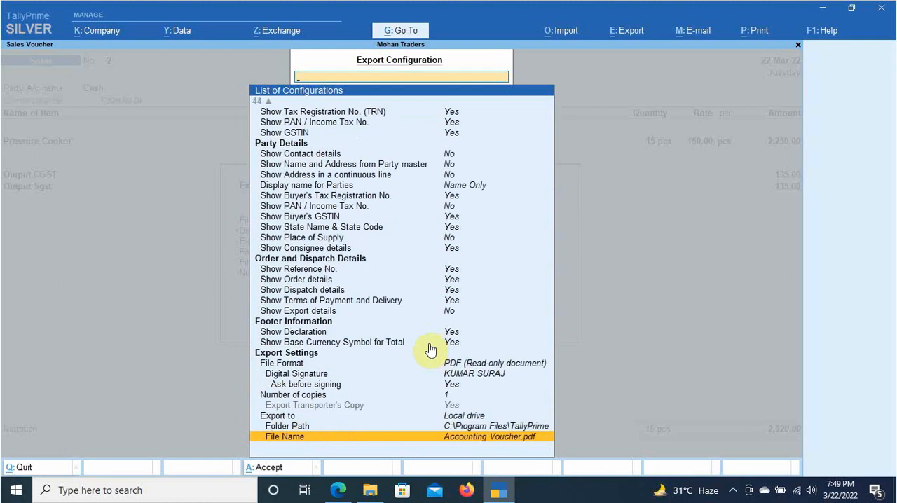
key("Return")
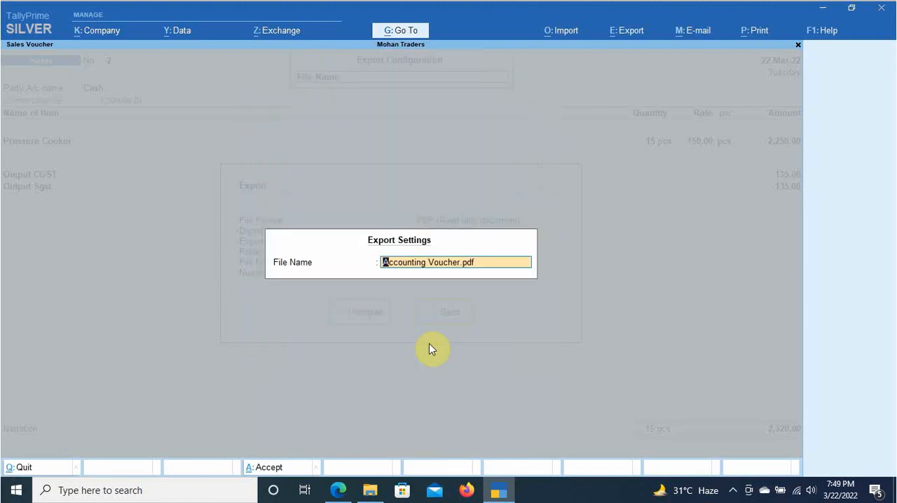
type("invoice")
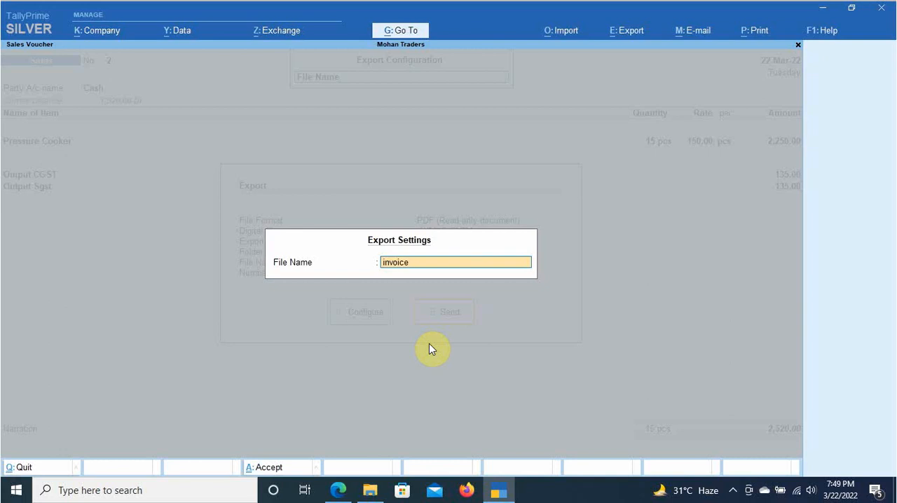
type(" 2 ii nd")
key("Return")
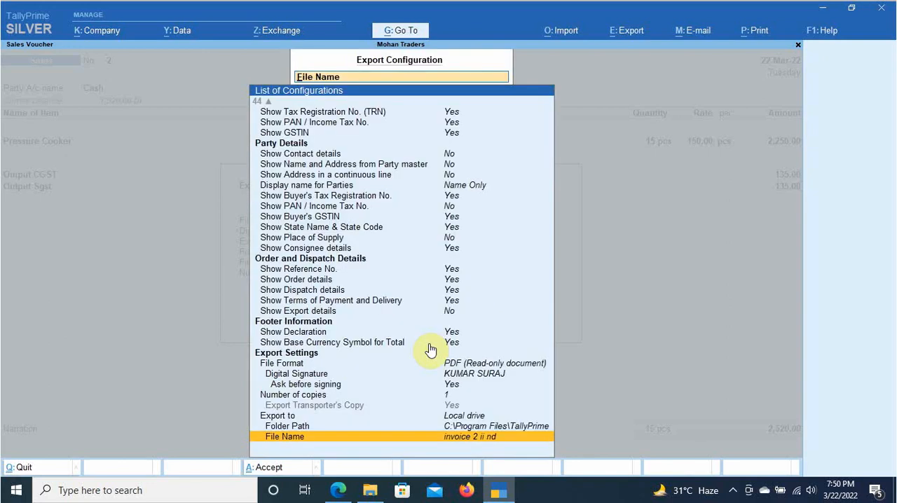
Keep the digital signature certificate and Ask before signing at Yes, and set the format of signature to Text & Image.
key("Up")
key("Up")
key("Up")
key("Up")
key("Up")
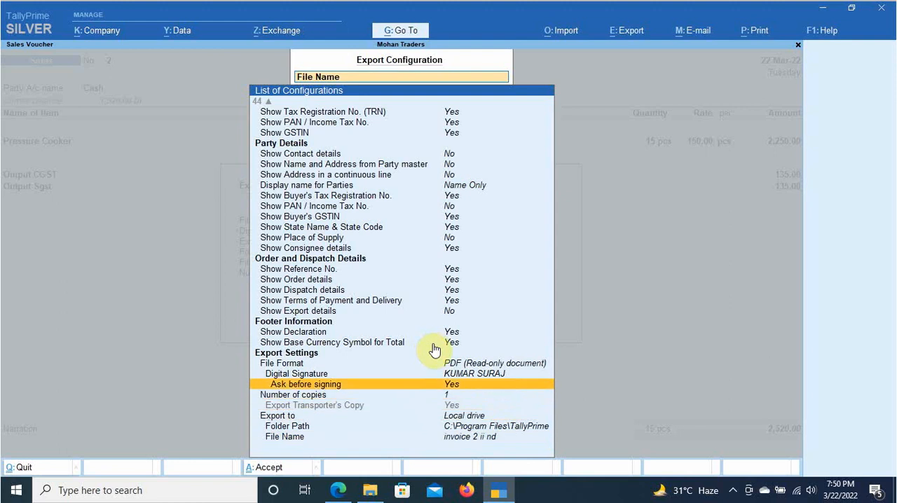
key("Return")
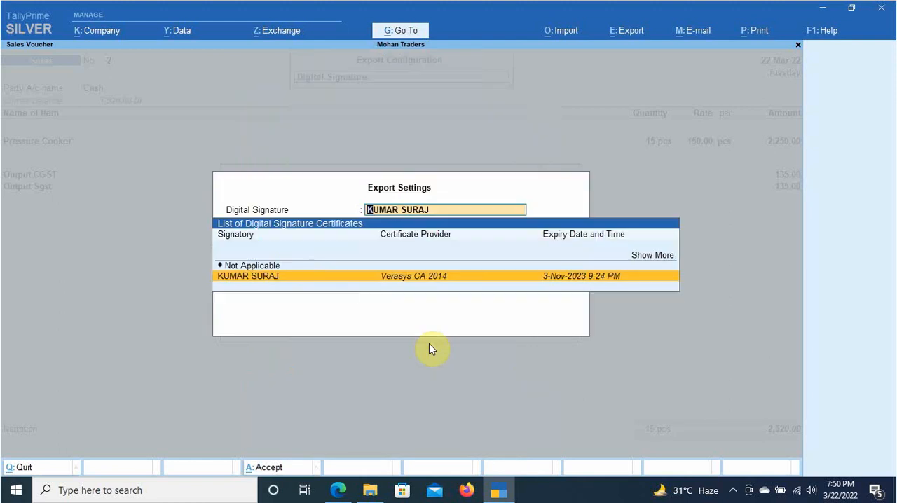
key("Return")
key("Return")
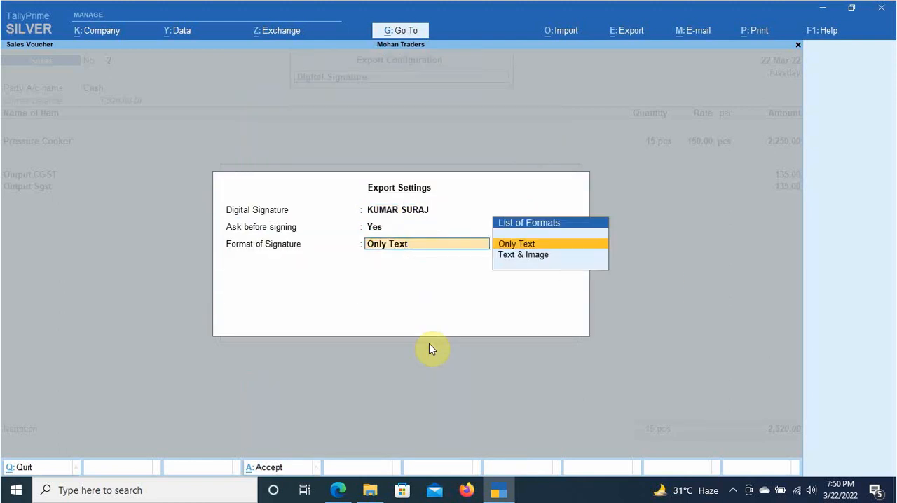
key("Down")
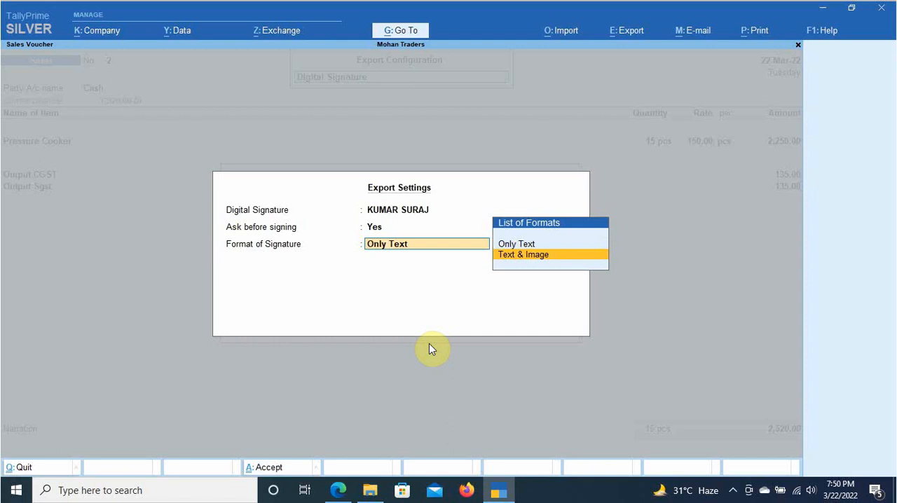
key("Return")
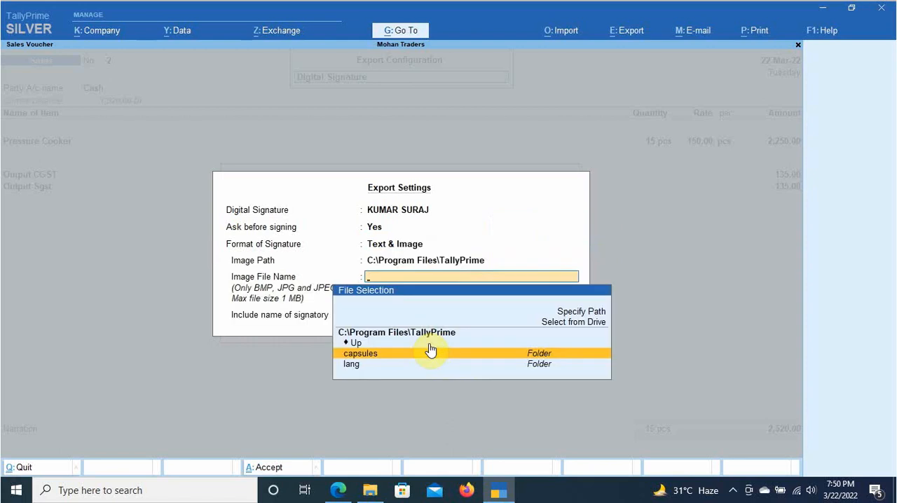
Specify D:\ppt\march 2022\Tally prime update 2.1 as the image path and select digital-signature-check-mark-on-white-background-vector-26241287.jpg as the signature image.
key("Up")
key("Up")
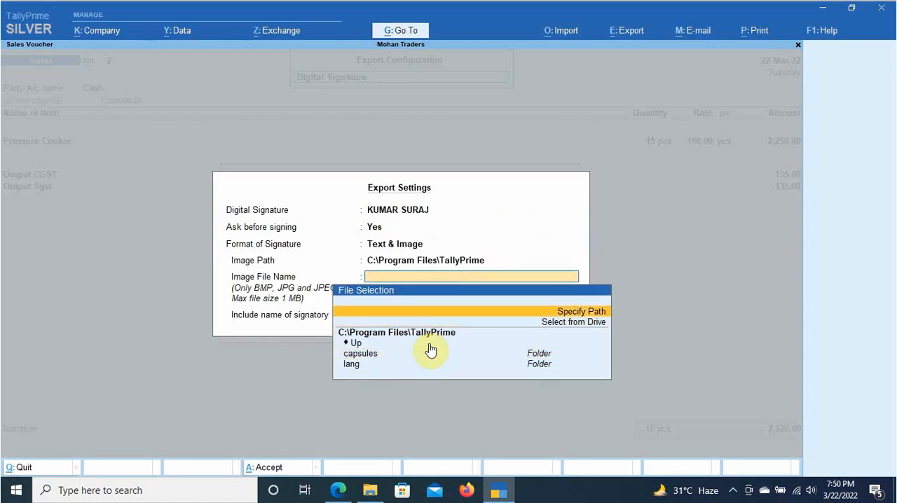
key("Return")
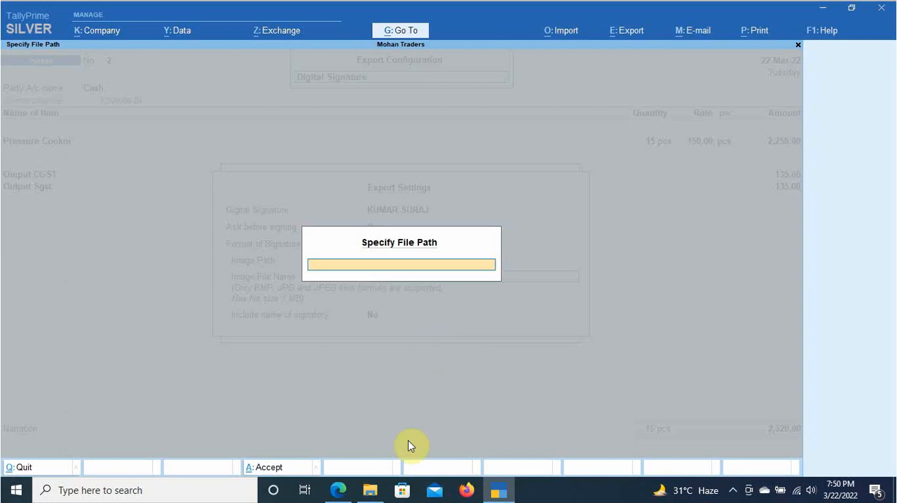
left_click(370, 490)
left_click(483, 44)
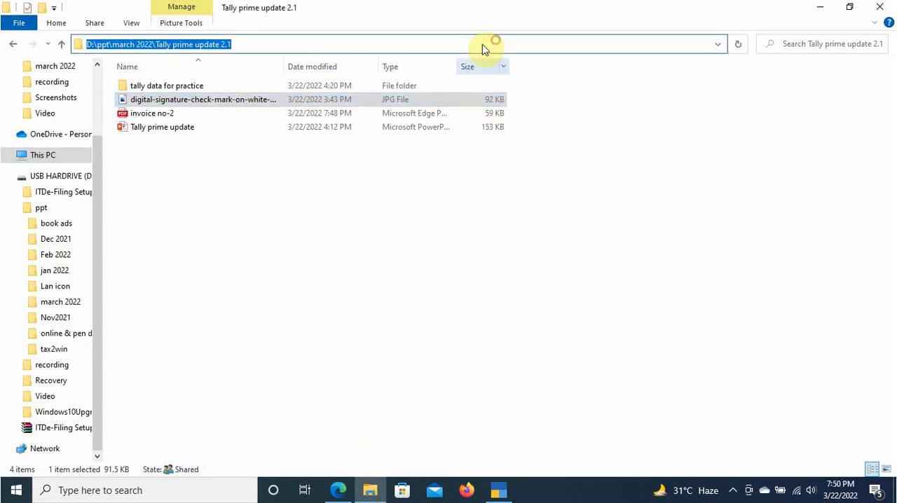
key("ctrl+c")
key("alt+Tab")
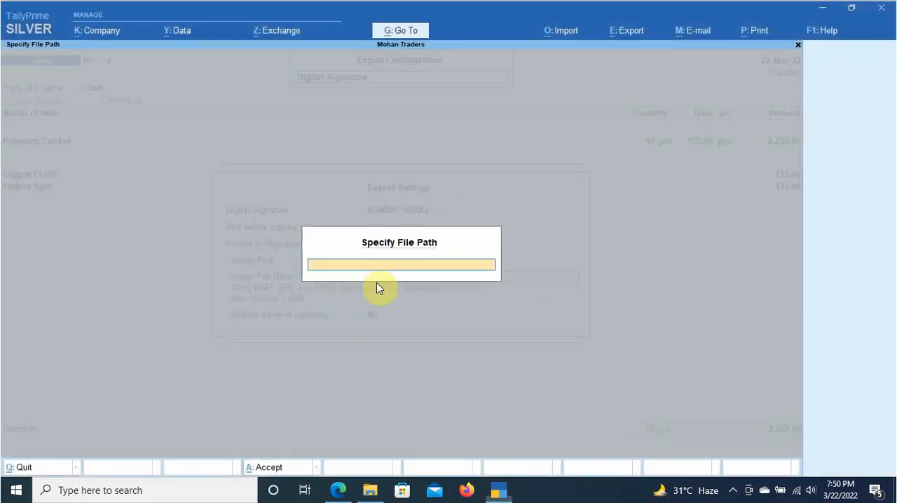
key("ctrl+v")
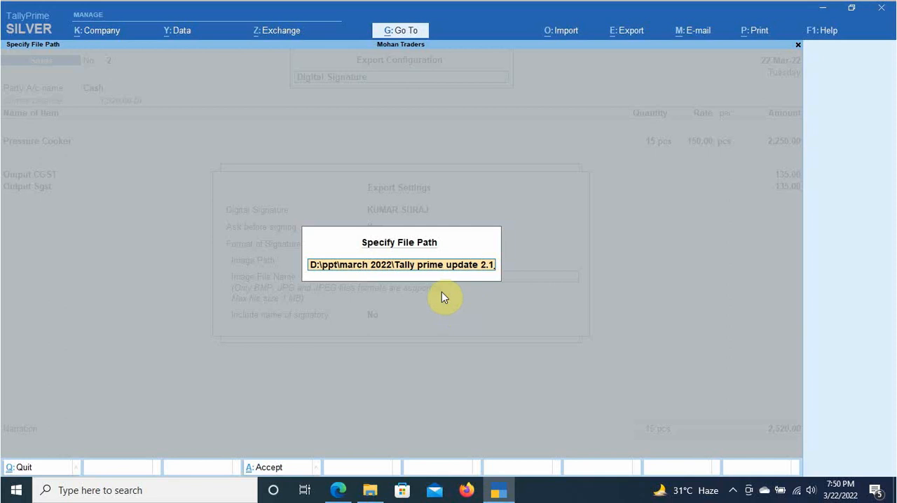
key("Return")
key("Return")
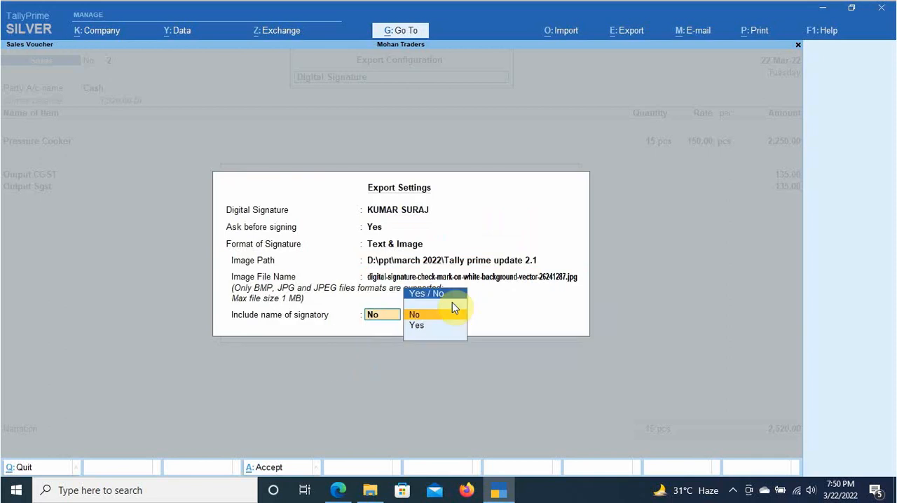
key("BackSpace")
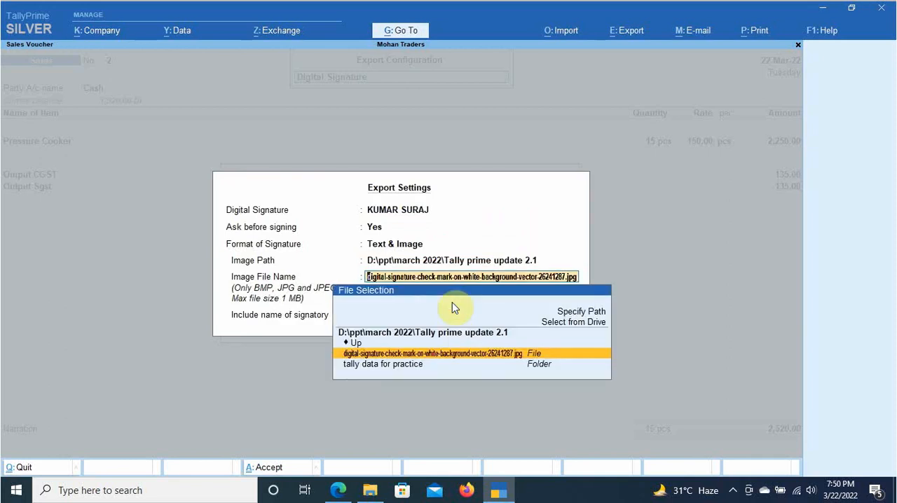
key("Return")
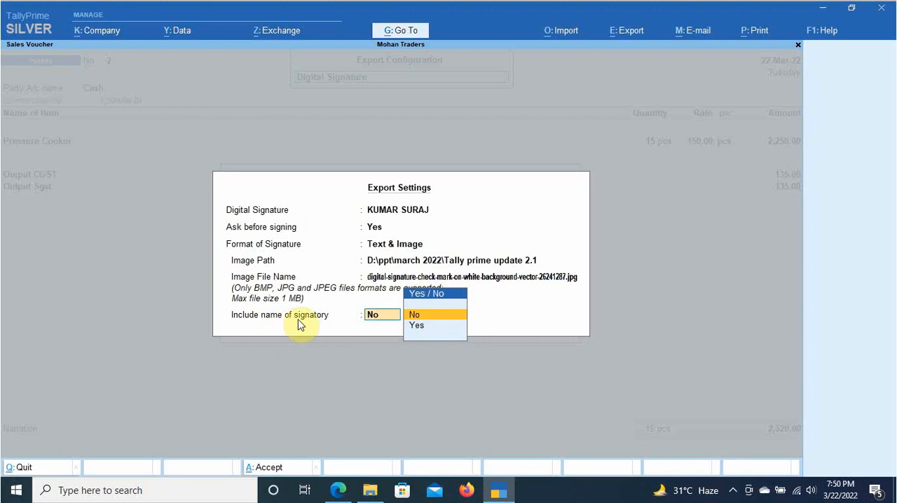
Set Include name of signatory to Yes and send the voucher for export with the digital signature.
key("Down")
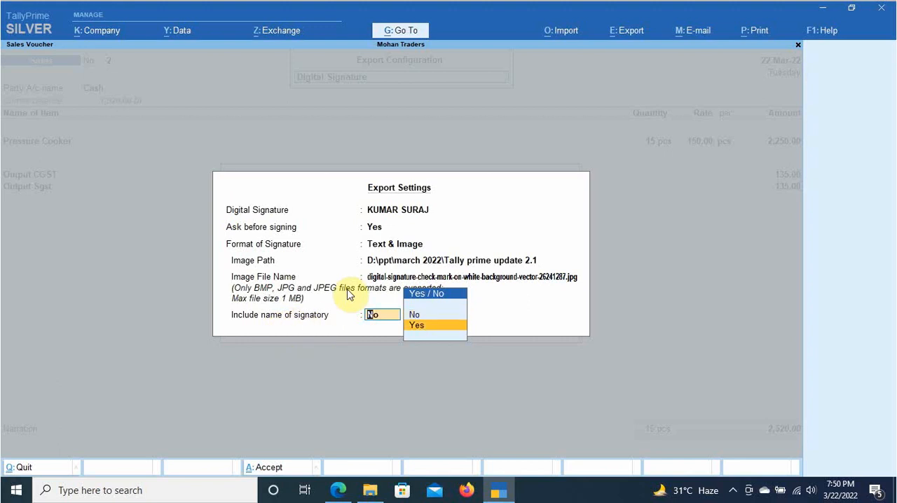
key("Return")
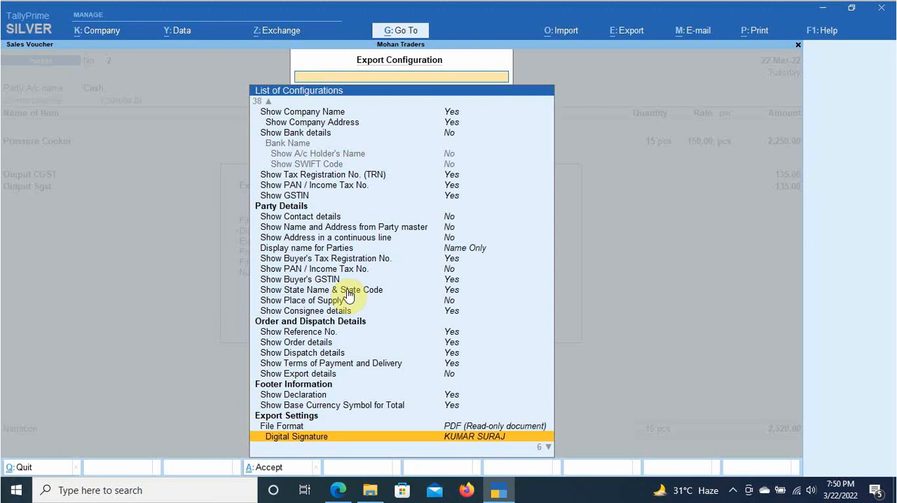
key("Escape")
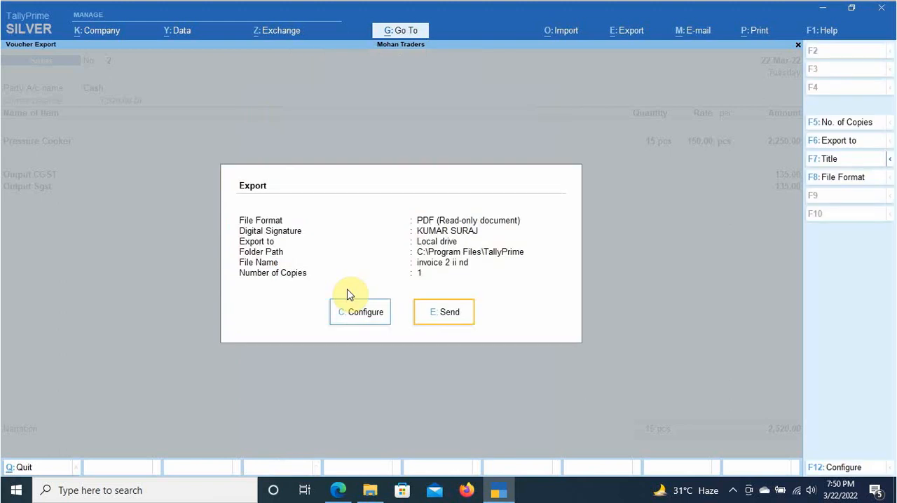
key("Return")
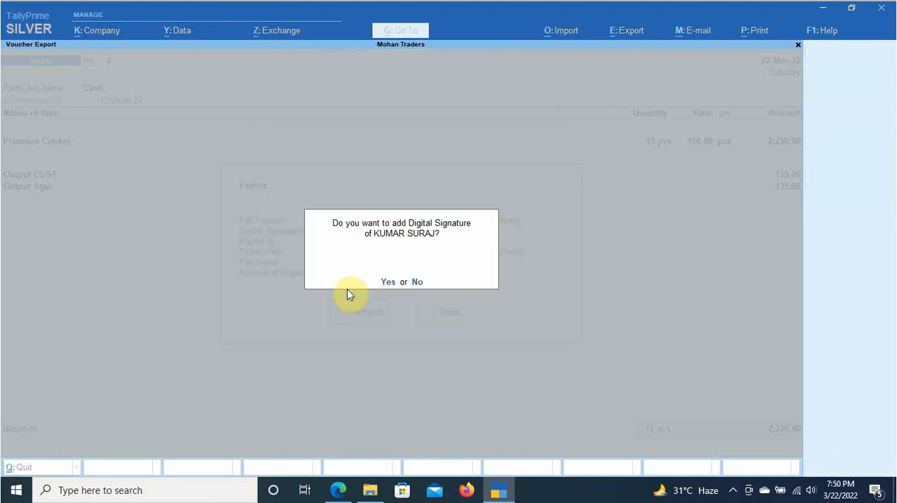
key("Return")
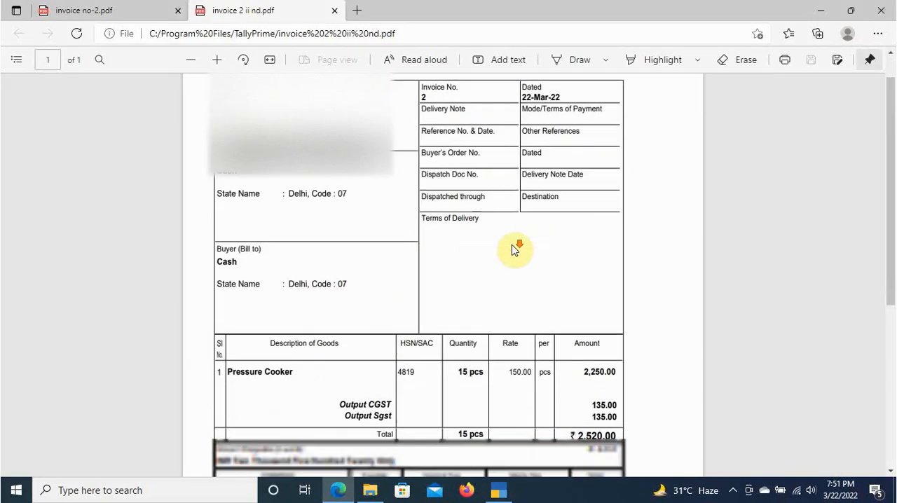
Examine the digital signature image and text at the foot of the exported invoice, and close both invoice PDFs.
scroll(513, 247, "down", 5)
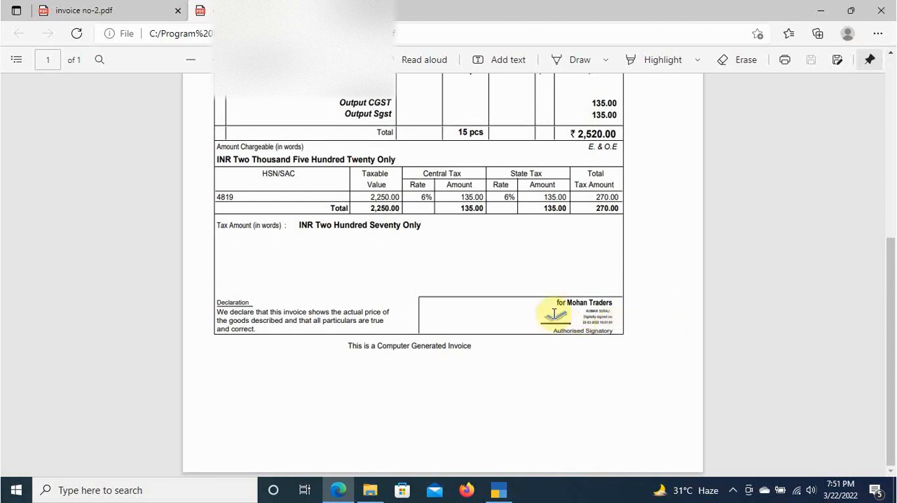
scroll(631, 324, "up", 5)
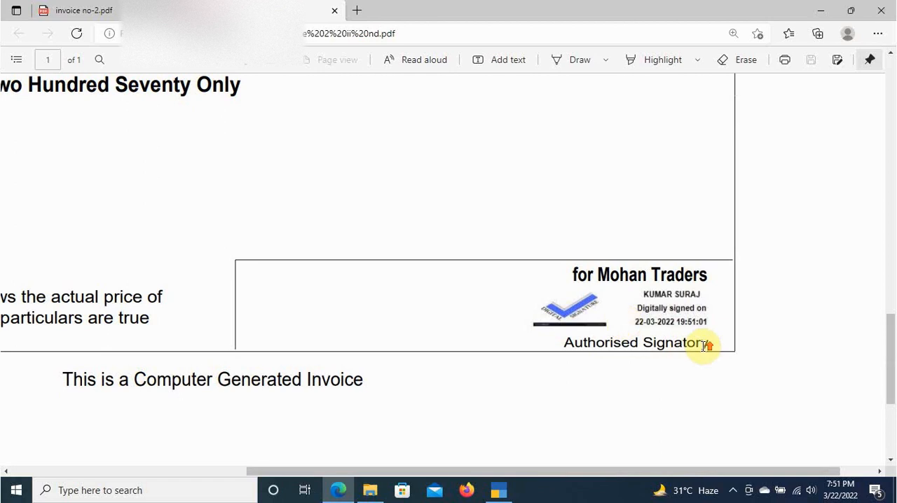
scroll(705, 343, "up", 3)
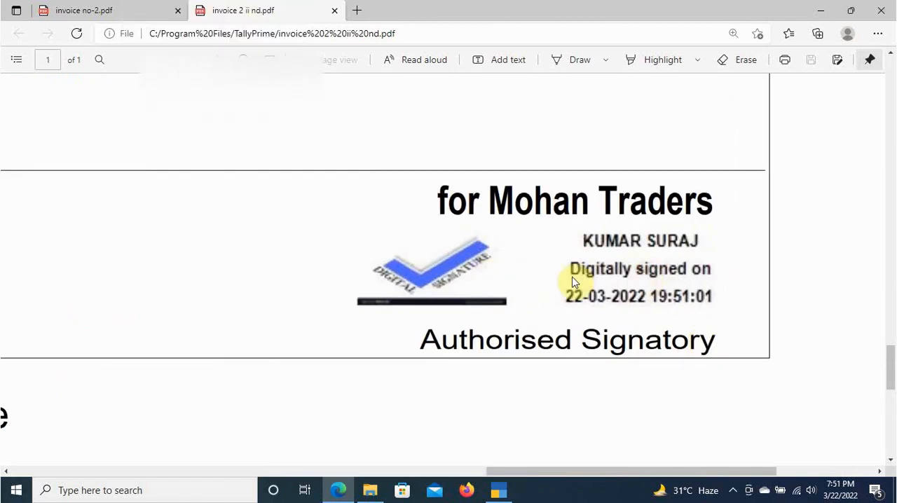
scroll(572, 281, "down", 6)
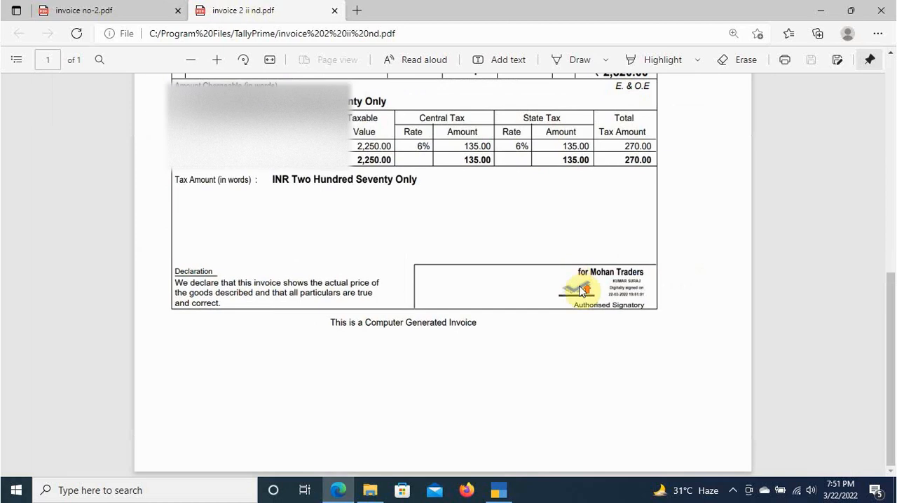
scroll(578, 291, "up", 5)
scroll(581, 291, "down", 4)
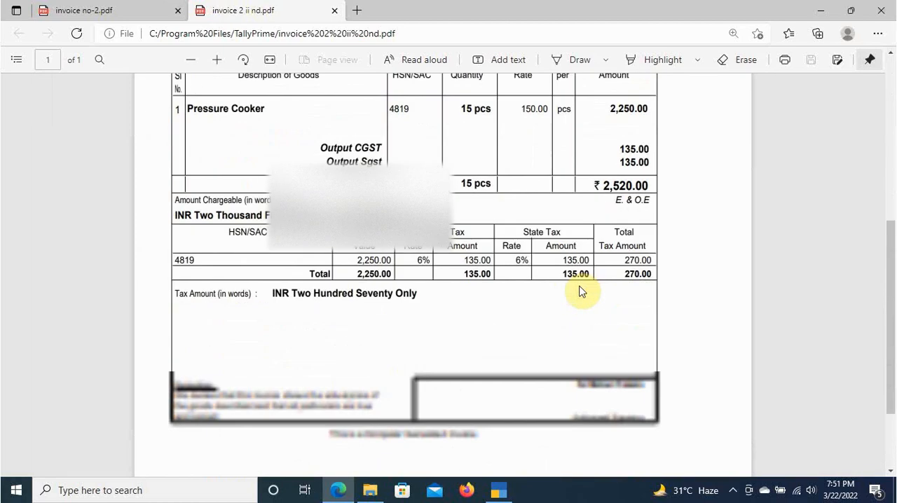
scroll(579, 292, "down", 3)
scroll(530, 214, "up", 5)
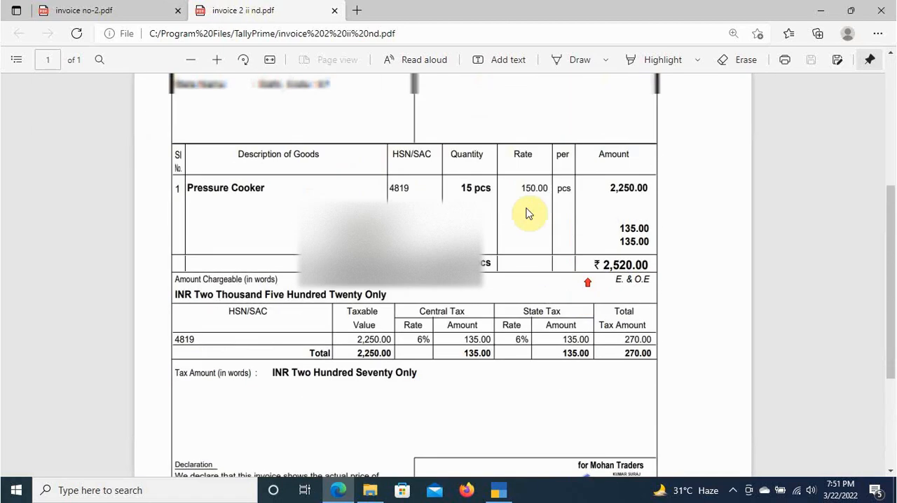
left_click(334, 12)
left_click(178, 11)
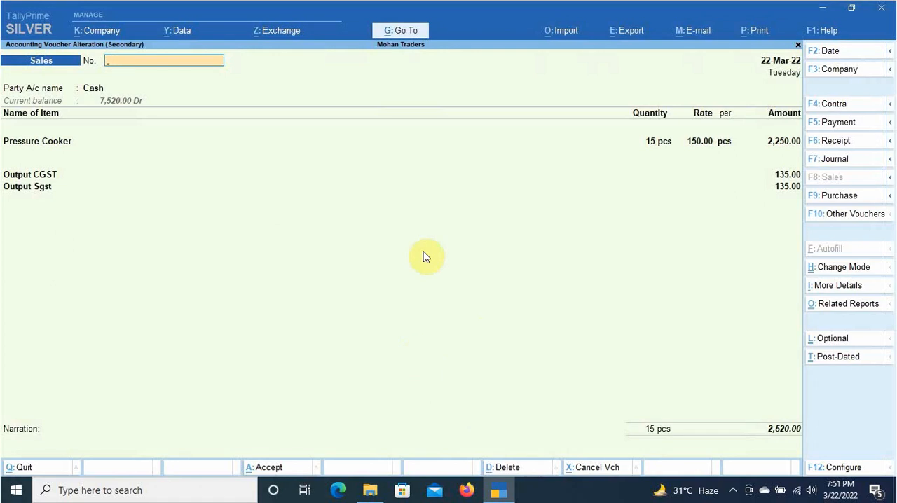
Quit the sales voucher and its register, and return to the Gateway of Tally.
key("Escape")
key("y")
key("Escape")
key("Escape")
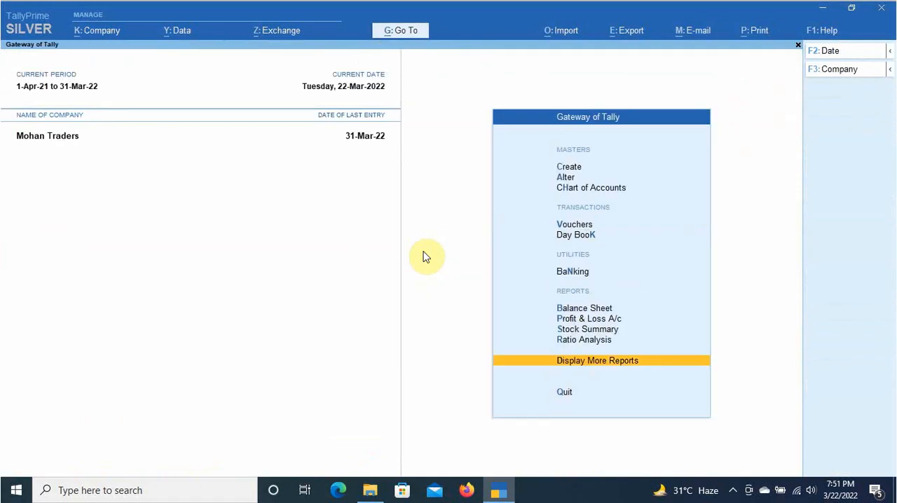
key("Escape")
key("Escape")
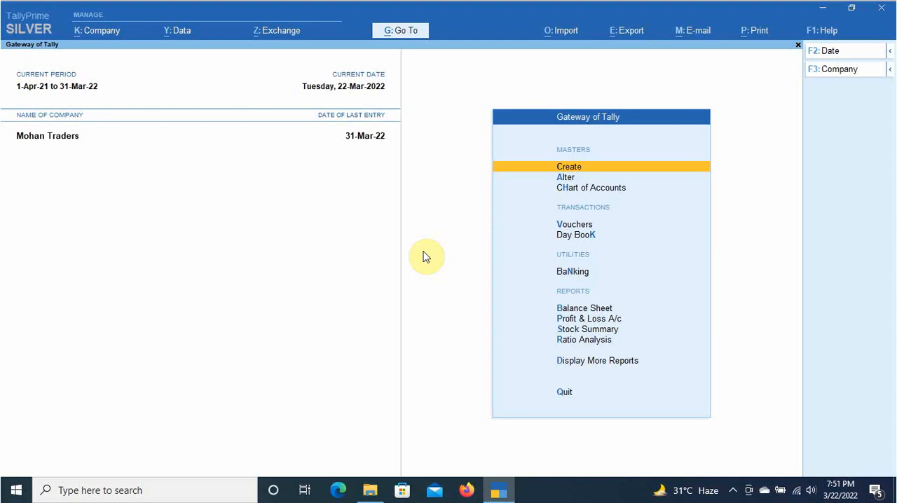
Open the ledger account of Baba Industries from the account books.
type("dal")
type("Ba")
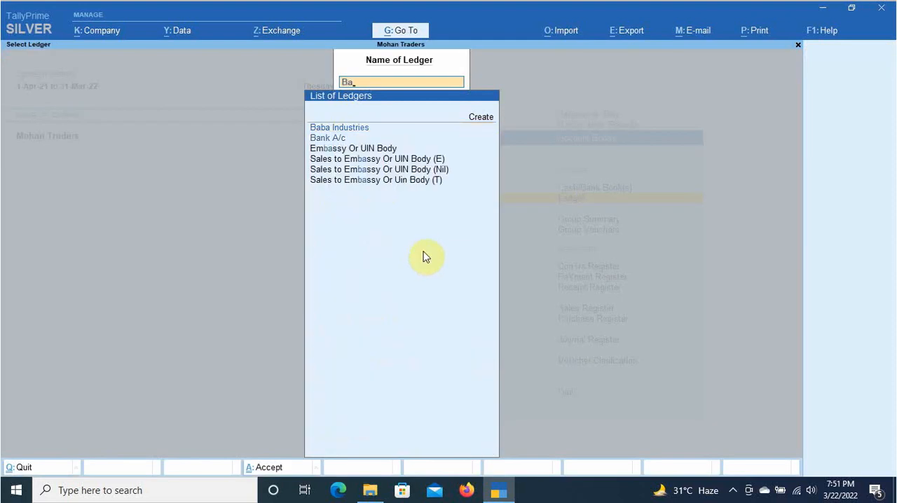
key("Return")
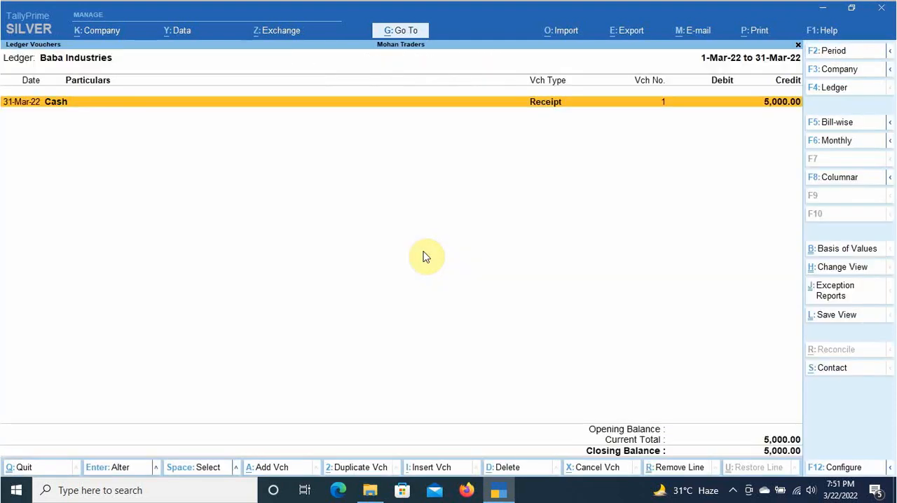
Change the ledger report's period to start on 1-4-2021, keeping 31-3-2022 as the end date.
key("alt+F2")
type("1")
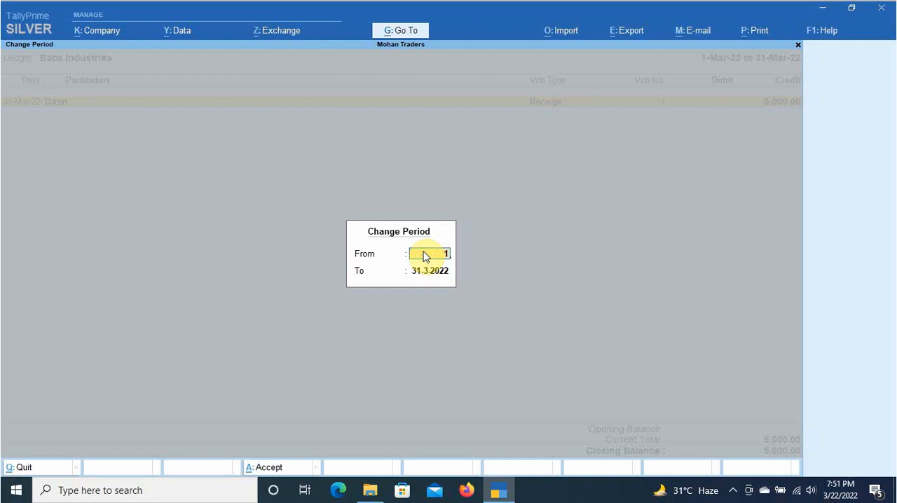
type("-4-2021")
key("Return")
key("Return")
Start exporting the current ledger report and open its export configuration.
key("alt+e")
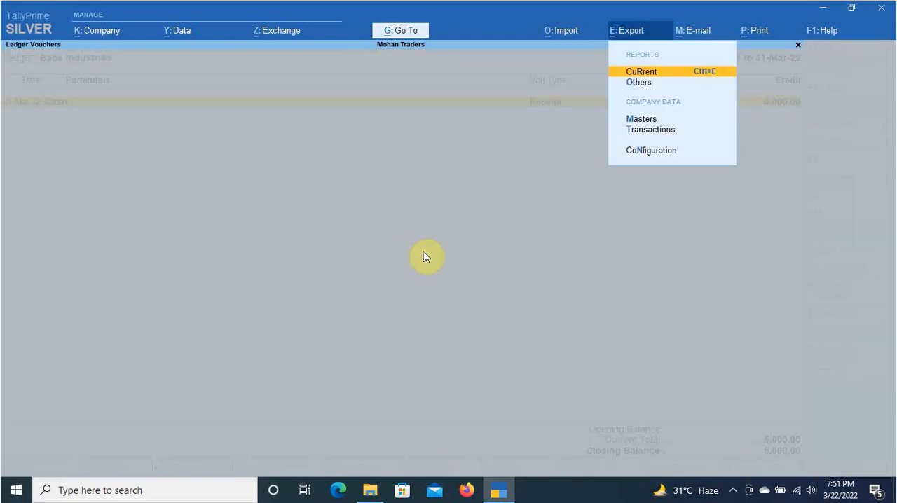
key("Return")
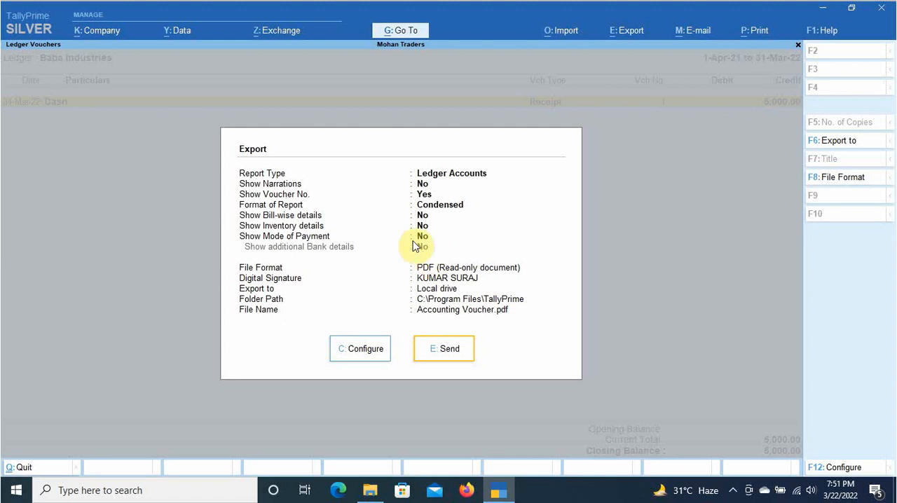
key("c")
Set the export folder path to D:\ppt\march 2022\Tally prime update 2.1 and the file name to ledger.
key("Down")
key("Down")
key("Down")
key("Down")
key("Down")
key("Down")
key("Down")
key("Down")
key("Down")
key("Down")
key("Down")
key("Down")
key("Down")
key("Down")
key("Down")
key("Down")
key("Down")
key("Down")
key("Down")
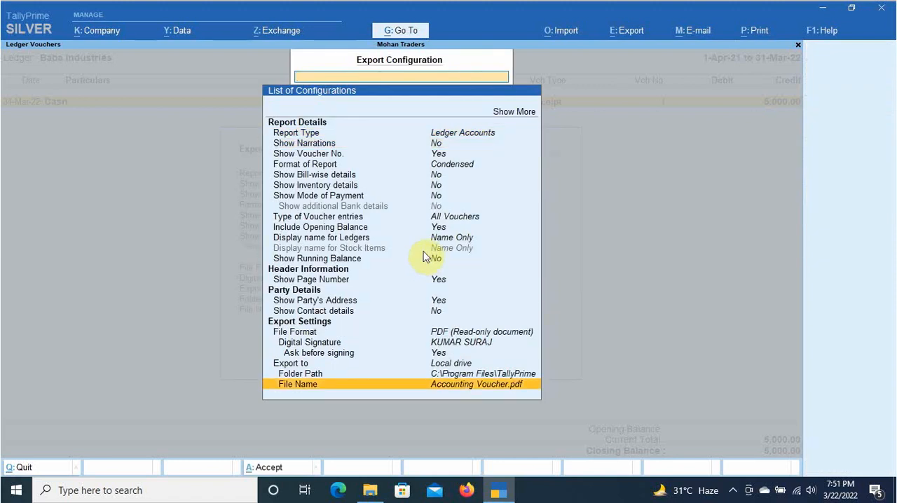
key("Up")
key("Up")
key("Up")
key("Up")
key("Up")
key("Down")
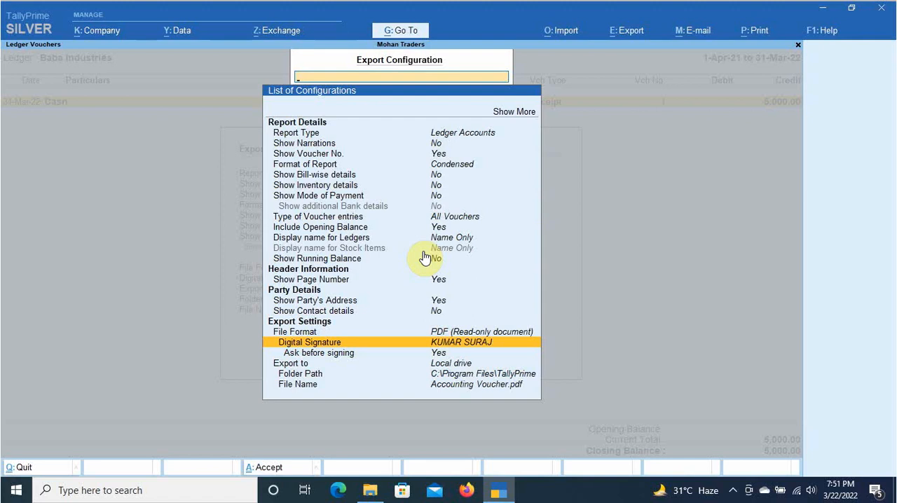
key("Down")
key("Down")
key("Down")
key("Down")
key("Up")
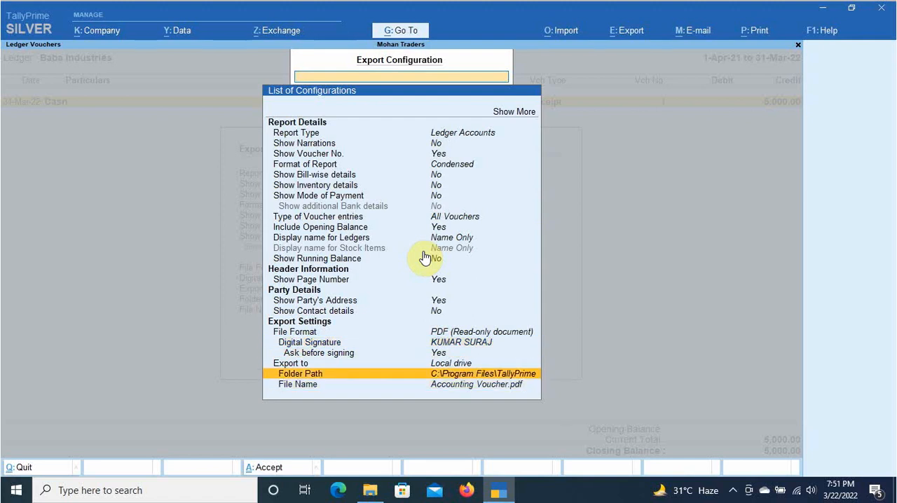
key("Return")
key("Up")
key("Up")
key("Return")
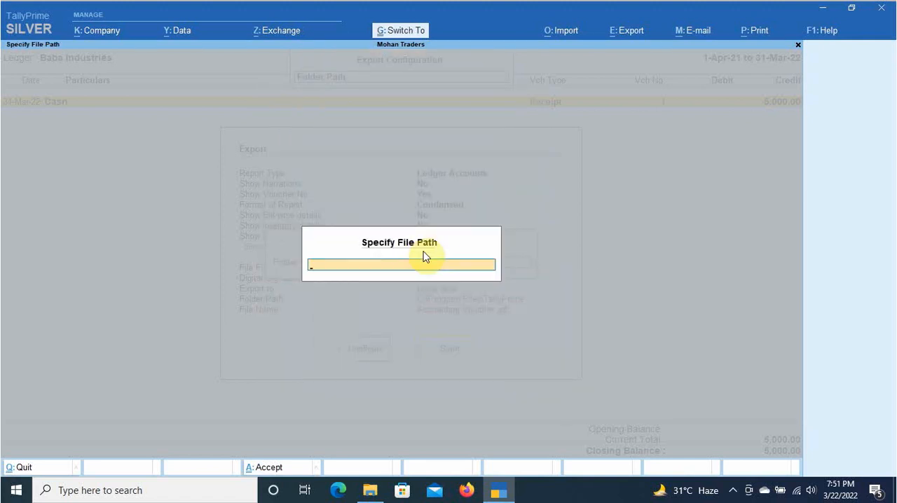
type("D:\\ppt\\march 2022\\Tally prime update 2.1")
key("Return")
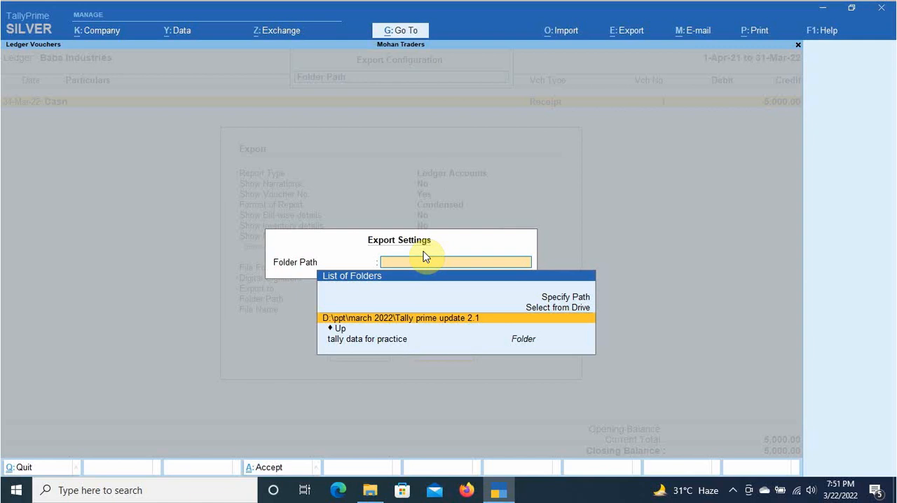
key("Return")
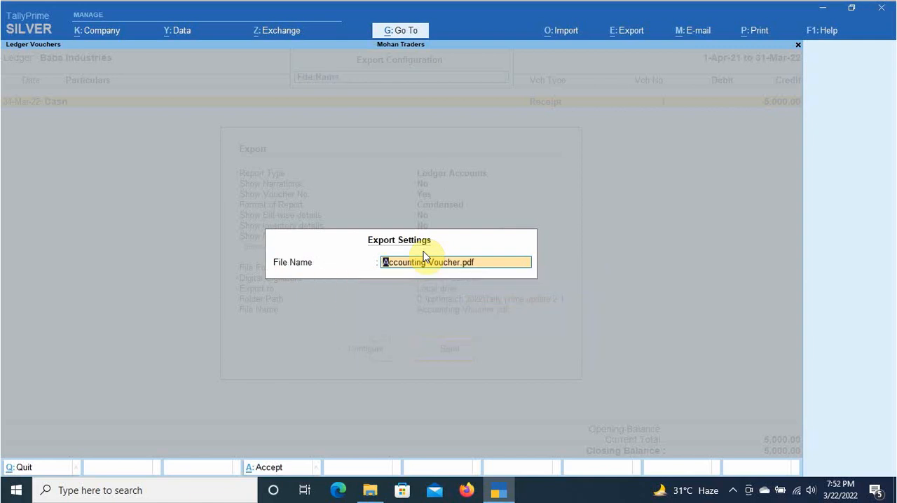
type("ledger")
key("Return")
Keep the digital signature certificate, Ask before signing at Yes, the Text & Image format with its existing image file, and Include name of signatory at Yes.
key("Up")
key("Up")
key("Up")
key("Up")
key("Return")
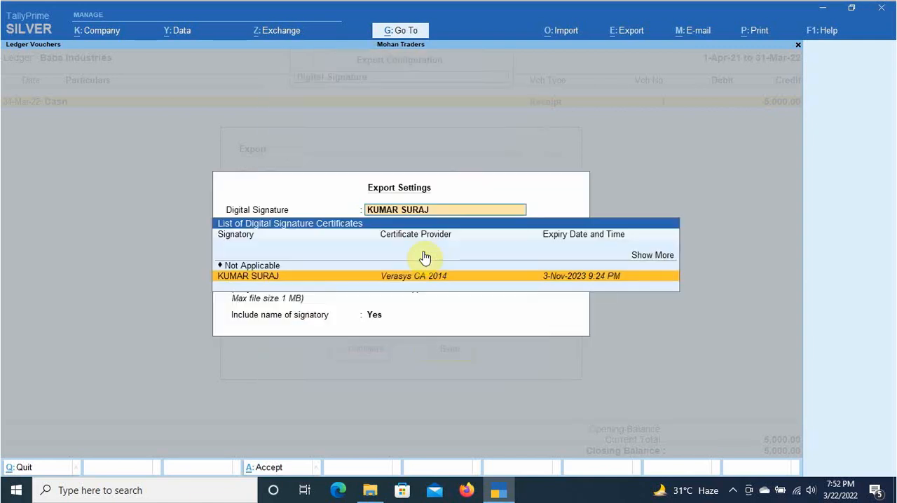
key("Return")
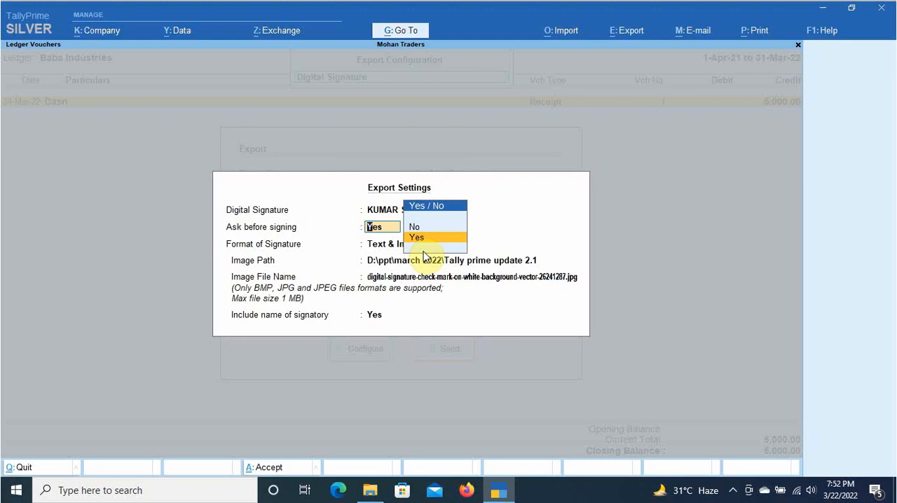
key("Return")
key("Return")
key("Return")
key("Return")
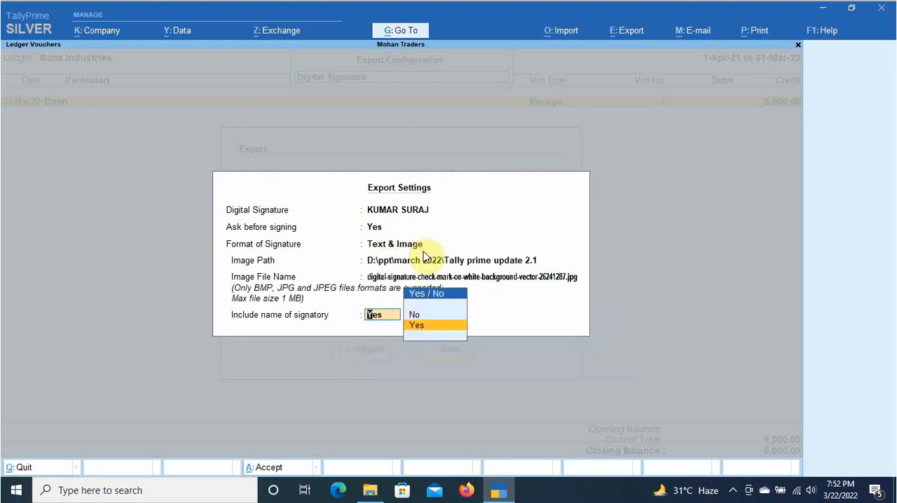
key("BackSpace")
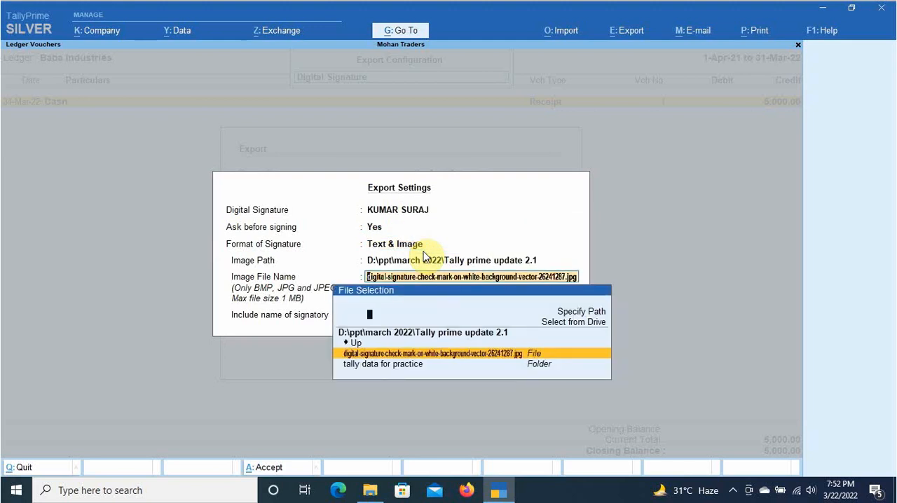
key("Return")
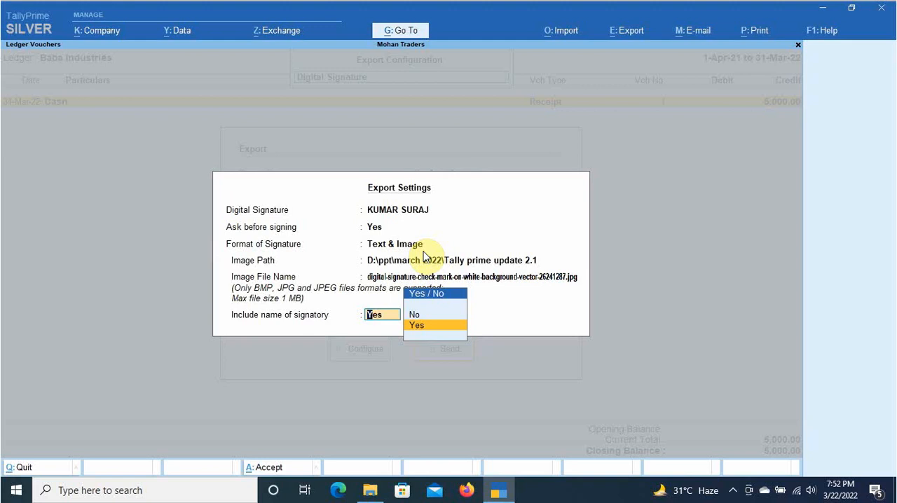
key("Return")
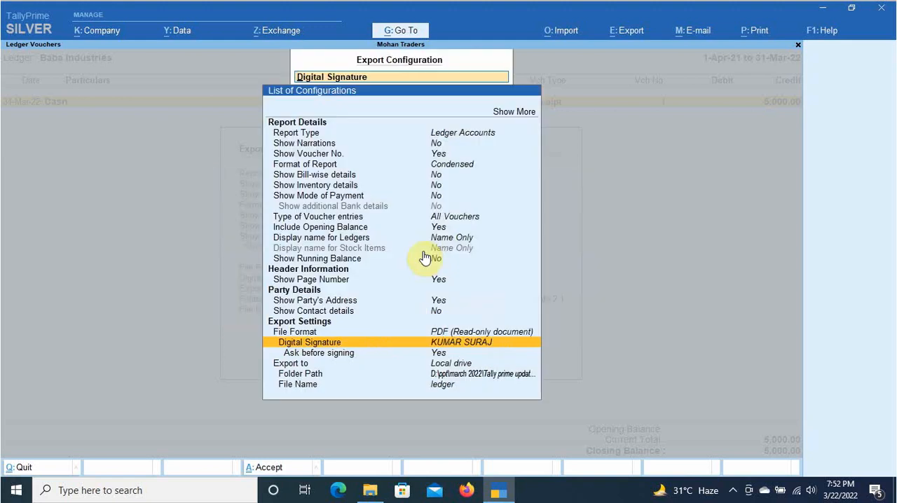
Accept the export configuration and send the ledger for export with the digital signature added.
key("ctrl+a")
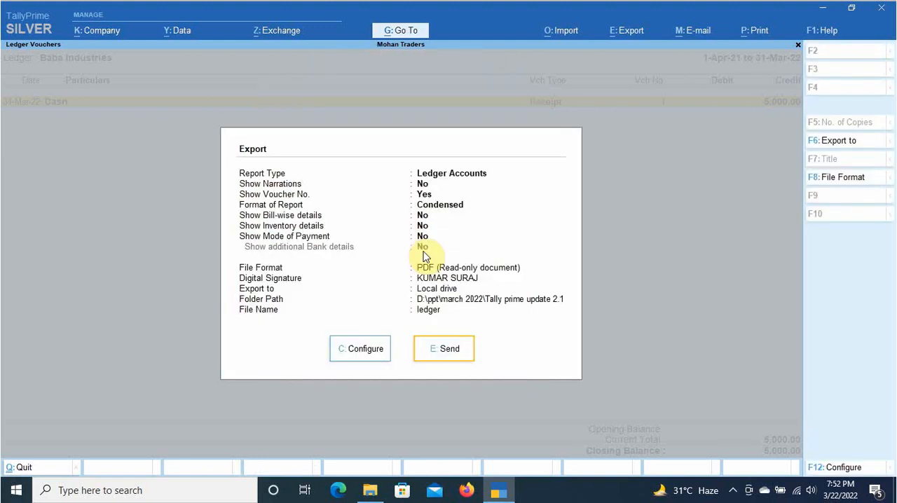
key("Return")
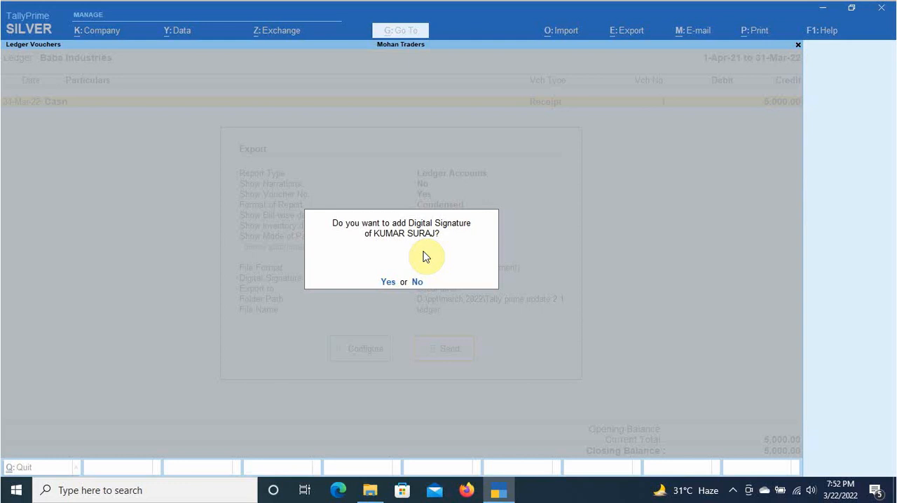
key("n")
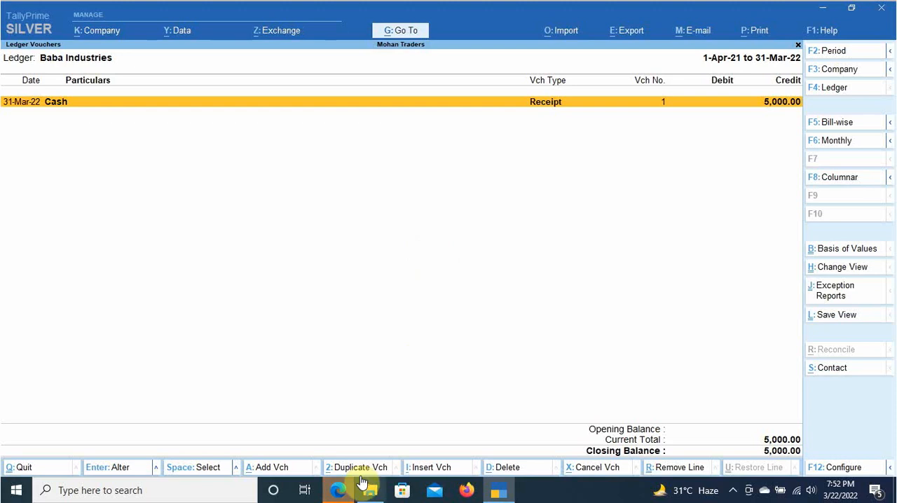
Switch to Microsoft Edge, examine the digital signature below the ledger totals in ledger.pdf, and close the browser.
left_click(339, 494)
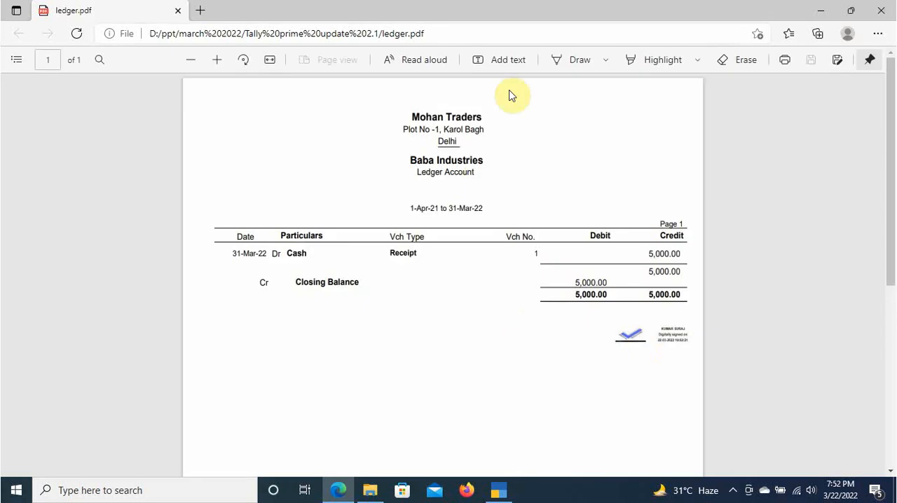
scroll(582, 322, "up", 2)
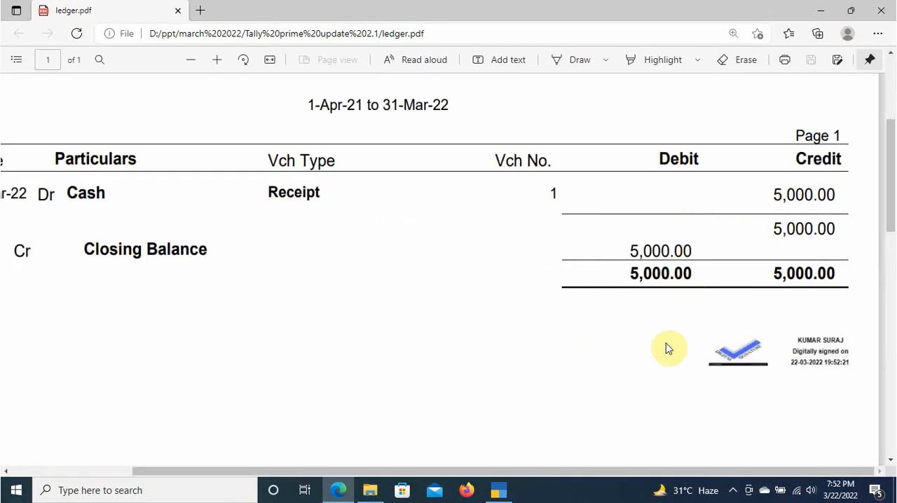
scroll(645, 350, "up", 2)
left_click_drag(768, 472, 855, 470)
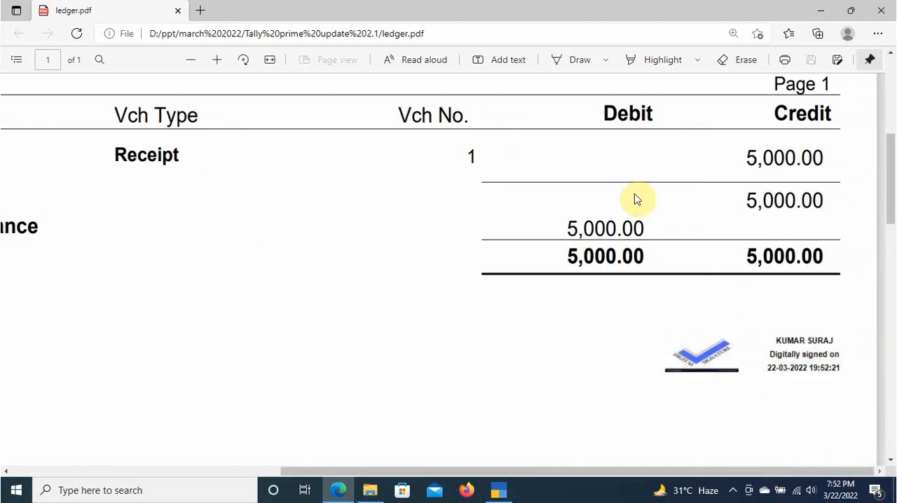
left_click(875, 14)
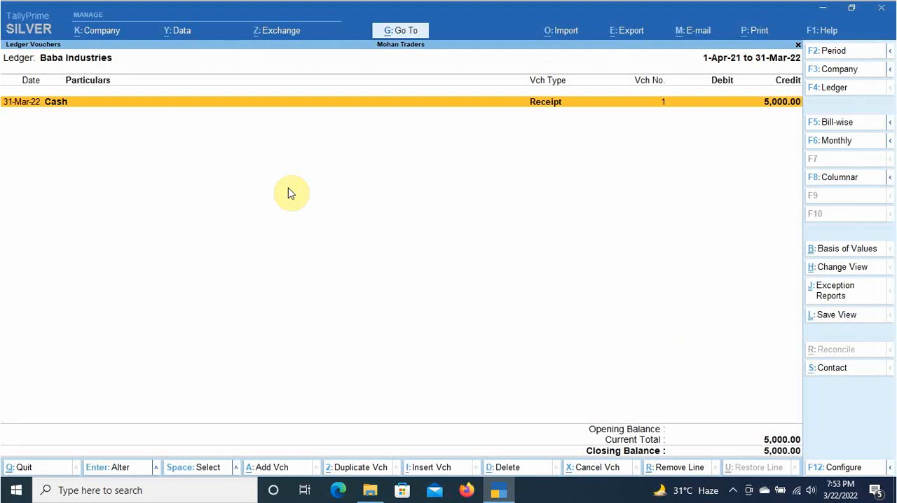
Leave the Baba Industries ledger and the ledger selection, returning to Account Books.
key("Escape")
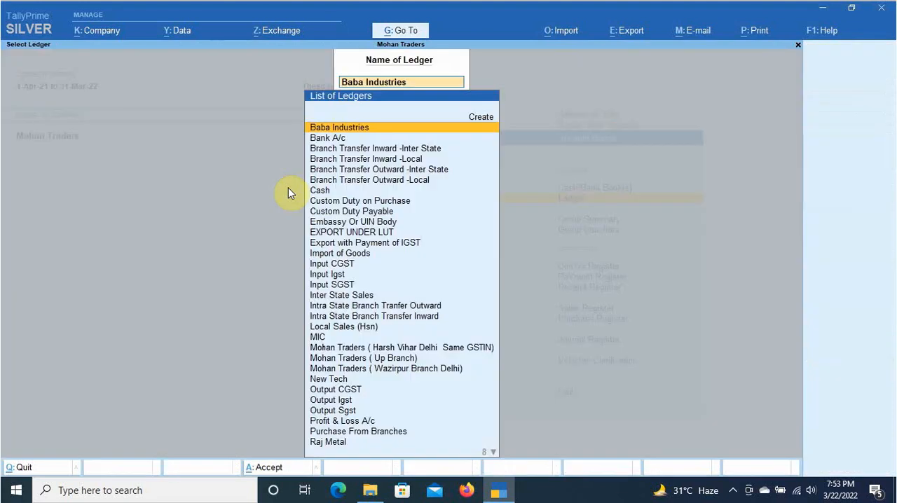
key("BackSpace")
key("Escape")
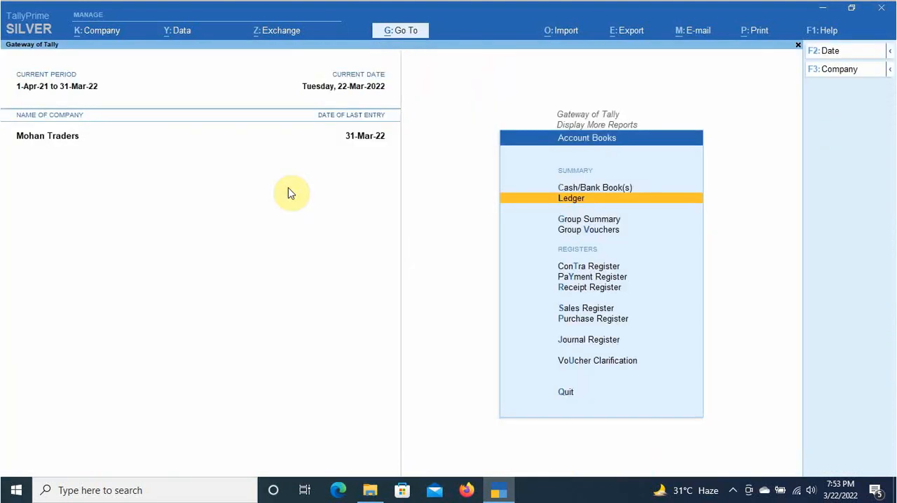
Return to the Gateway of Tally and open the Statistics report under Statements of Accounts.
key("Escape")
key("Escape")
key("Escape")
key("Escape")
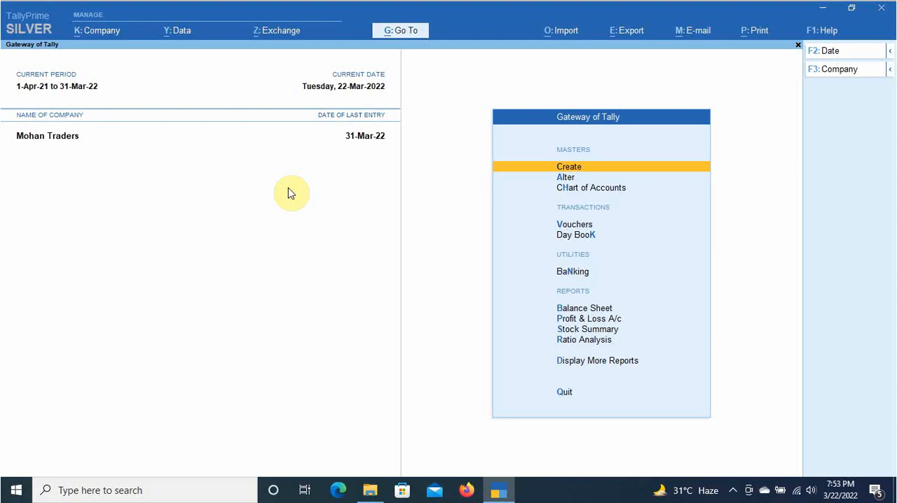
key("d")
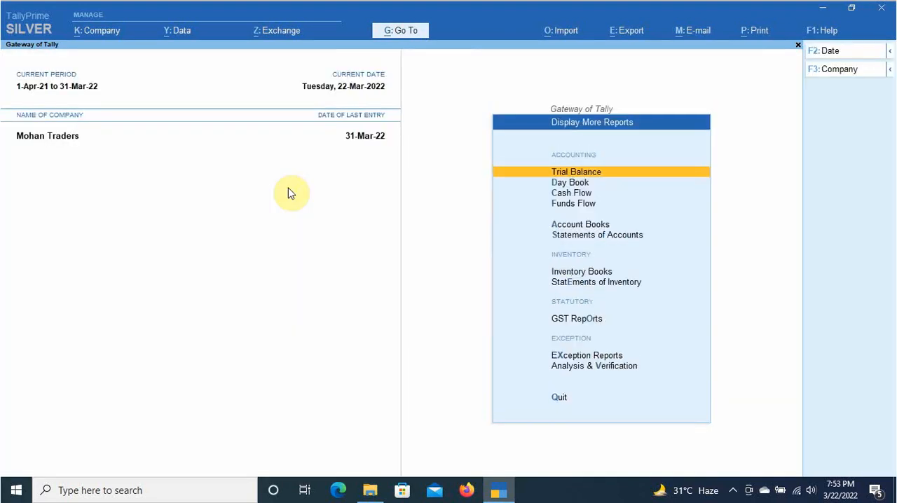
key("s")
key("s")
Drill down from Sales in the voucher statistics to March and open the cash sales voucher no. 2.
key("Down")
key("Down")
key("Down")
key("Down")
key("Down")
key("Down")
key("Down")
key("Down")
key("Down")
key("Down")
key("Down")
key("Down")
key("Down")
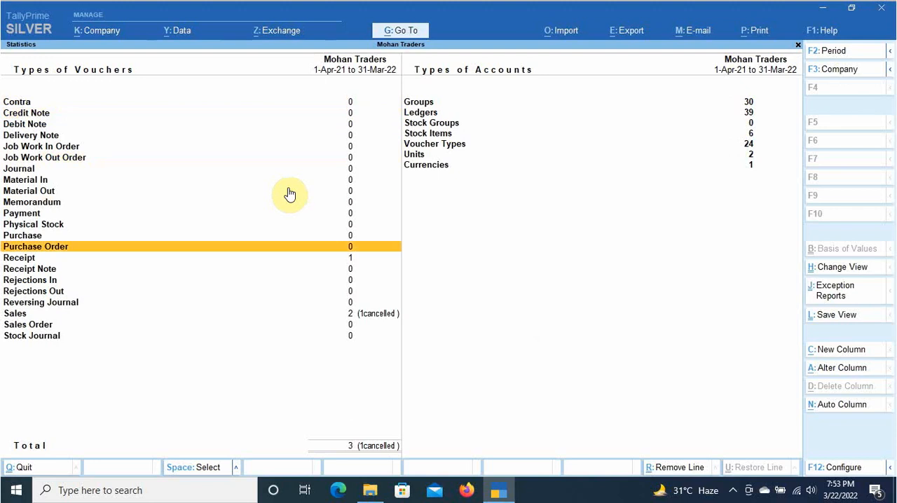
key("Down")
key("Down")
key("Down")
key("Down")
key("Down")
key("Down")
key("Down")
key("Down")
key("Up")
key("Up")
key("Return")
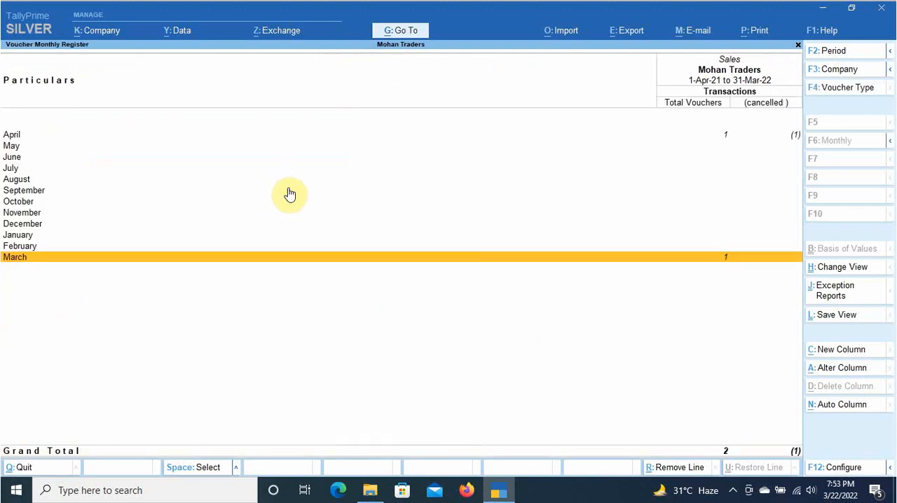
key("Return")
key("Return")
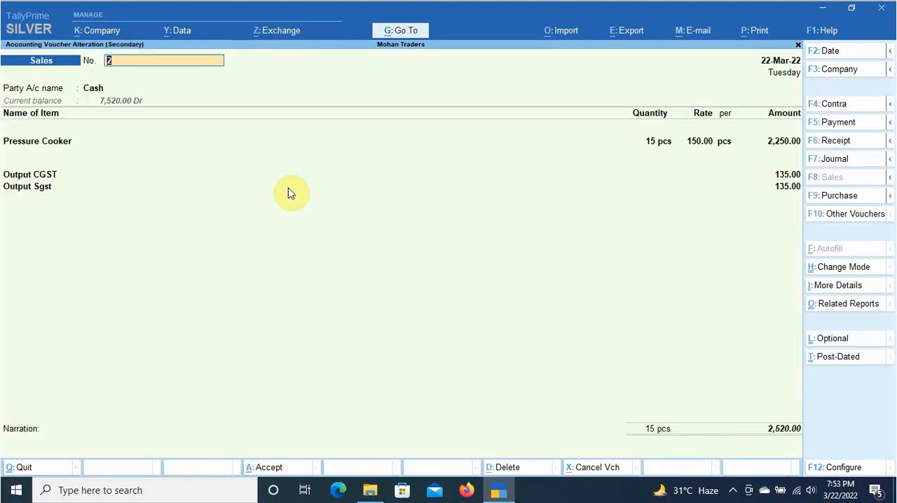
Open the print configuration for the current sales voucher and go to its Printer Settings section.
key("alt+p")
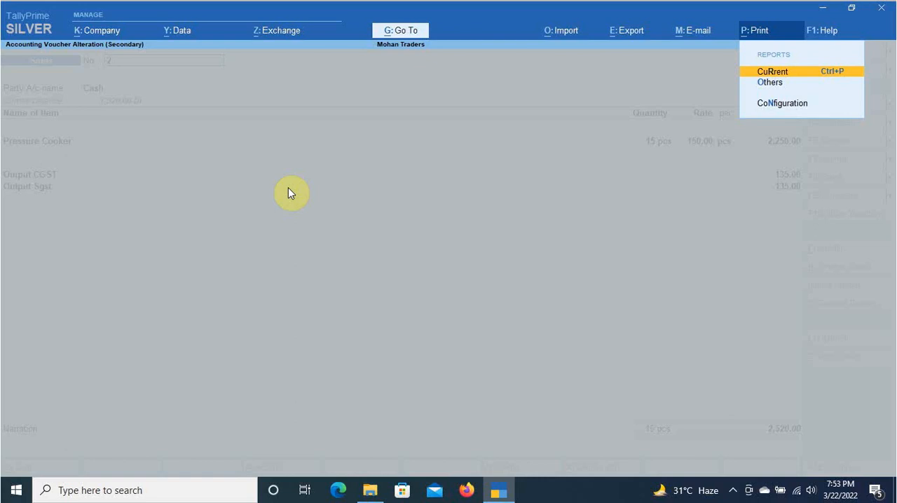
key("Return")
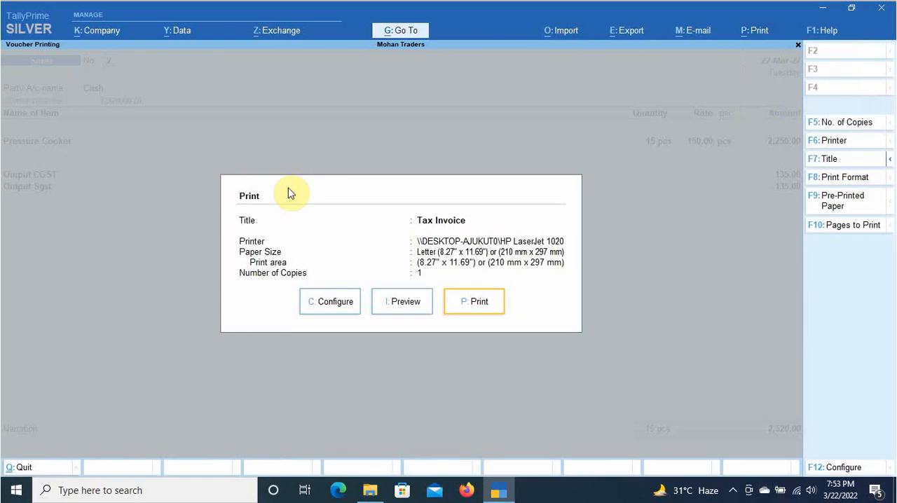
key("c")
key("Down")
key("Down")
key("Down")
key("Down")
key("Down")
key("Down")
key("Down")
key("Down")
key("Down")
key("Down")
key("Down")
key("Down")
key("Down")
key("Down")
key("Down")
key("Down")
key("Down")
key("Down")
key("Down")
key("Down")
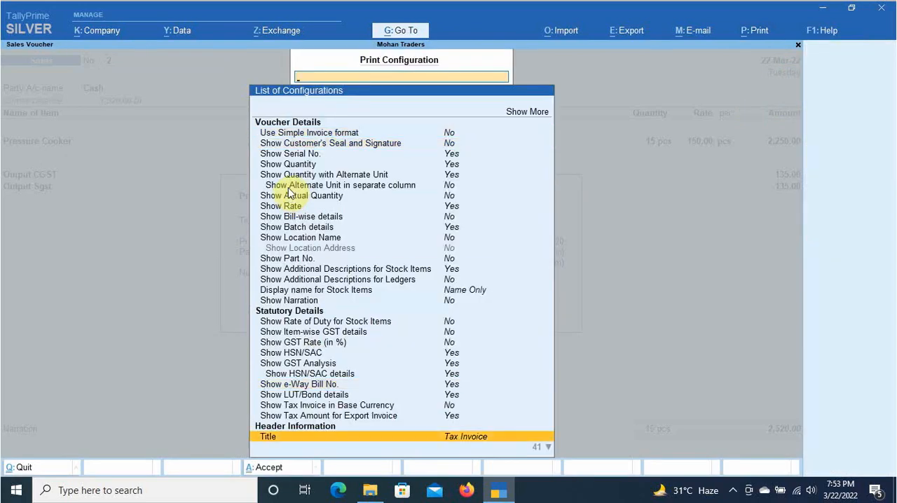
key("Down")
key("Down")
key("Down")
key("Down")
key("Down")
key("Down")
key("Down")
key("Down")
key("Down")
key("Down")
key("Down")
key("Down")
key("Down")
key("Down")
key("Down")
key("Down")
key("Down")
key("Down")
key("Down")
key("Down")
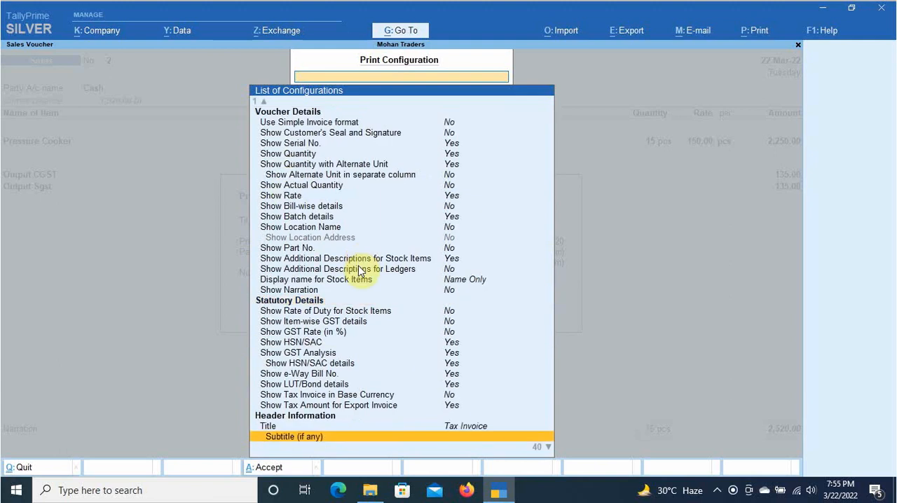
key("Down")
key("Down")
key("Down")
key("Down")
key("Down")
key("Down")
key("Down")
key("Down")
key("Down")
key("Down")
key("Down")
key("Down")
key("Down")
key("Down")
key("Down")
key("Down")
key("Down")
key("Down")
key("Down")
key("Down")
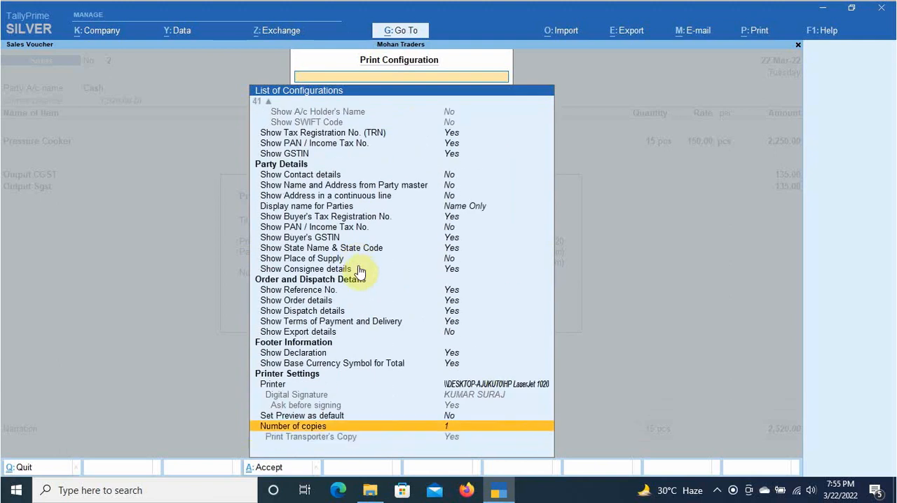
Examine the Printer, Digital Signature and Ask before signing options in the voucher's Printer Settings.
key("Up")
key("Up")
key("Up")
key("Up")
key("Down")
key("Up")
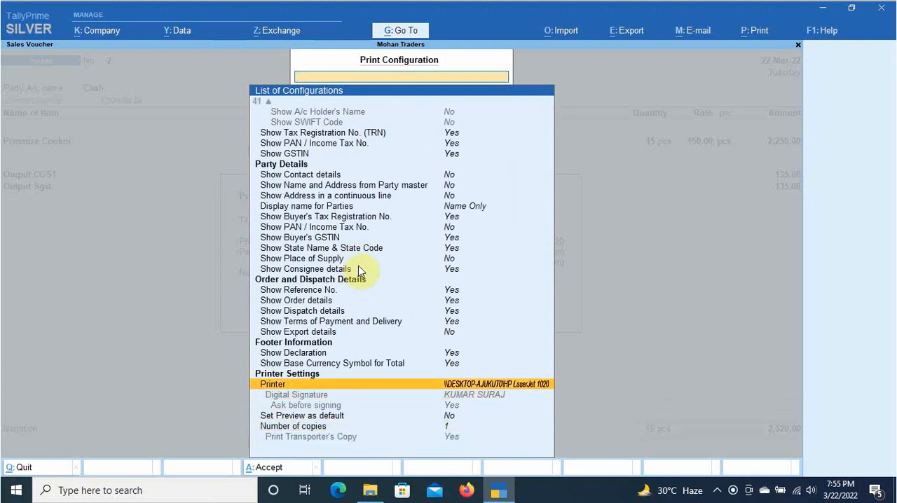
key("Down")
key("Down")
key("Down")
key("Up")
key("Up")
key("Down")
key("Down")
key("Down")
key("Down")
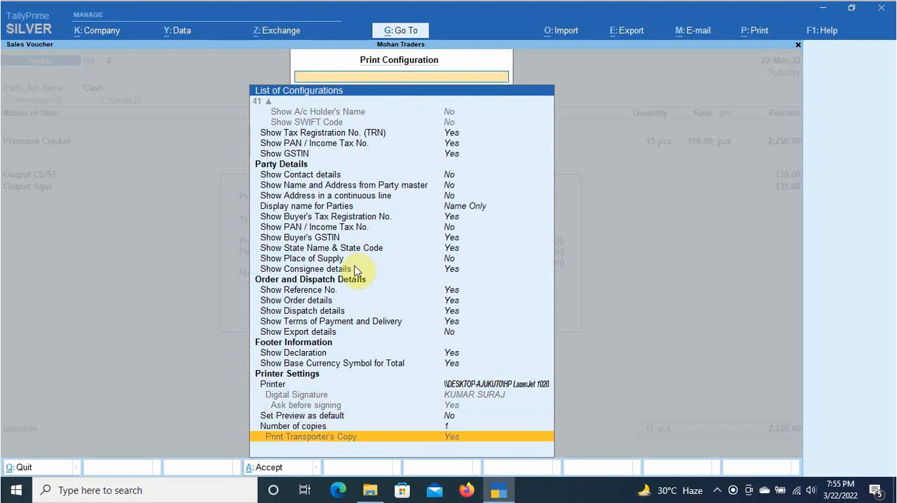
key("Up")
key("Up")
key("Down")
key("Down")
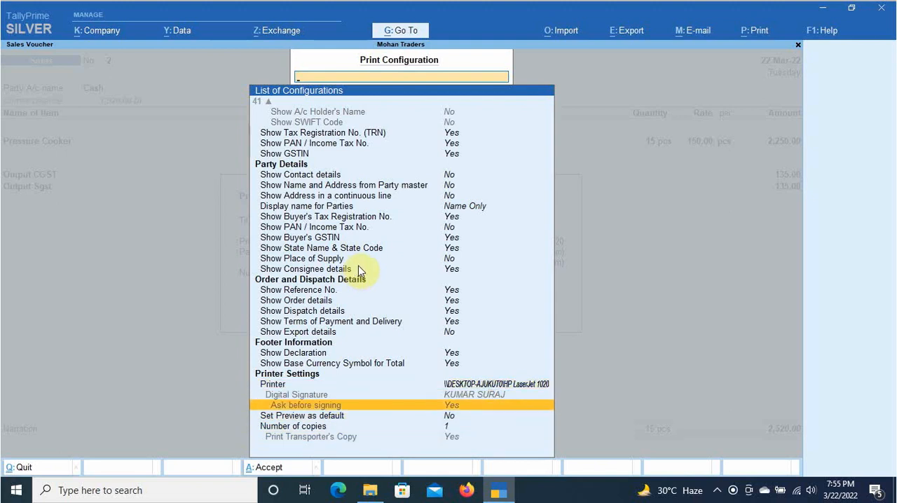
Leave the print configuration, quit the sales voucher without saving, and return to Statements of Accounts.
key("Escape")
key("Escape")
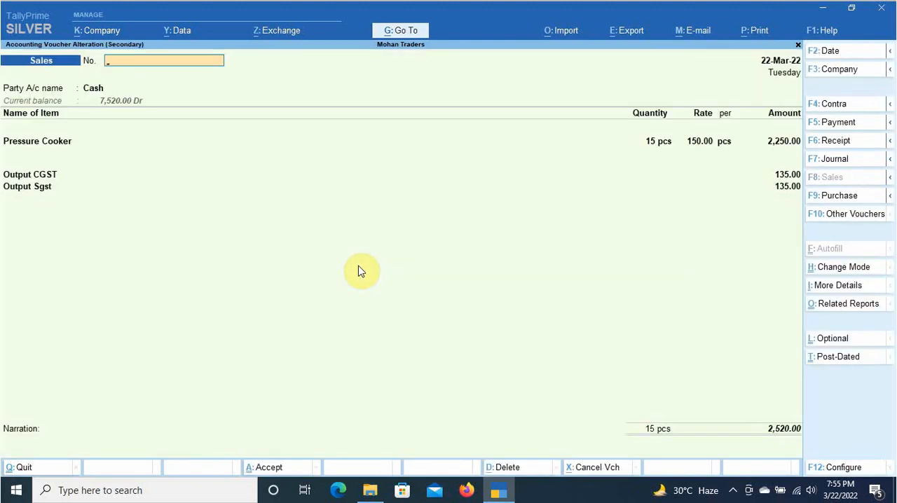
key("Escape")
key("y")
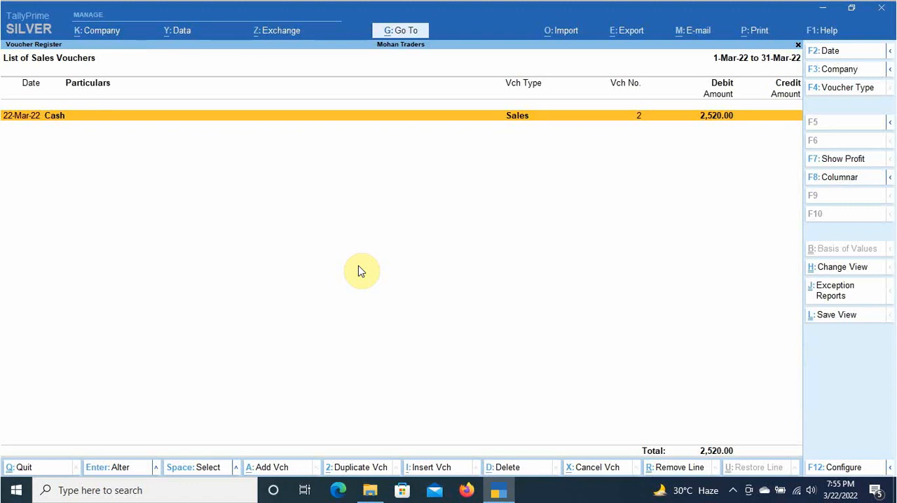
key("Escape")
key("Escape")
key("Escape")
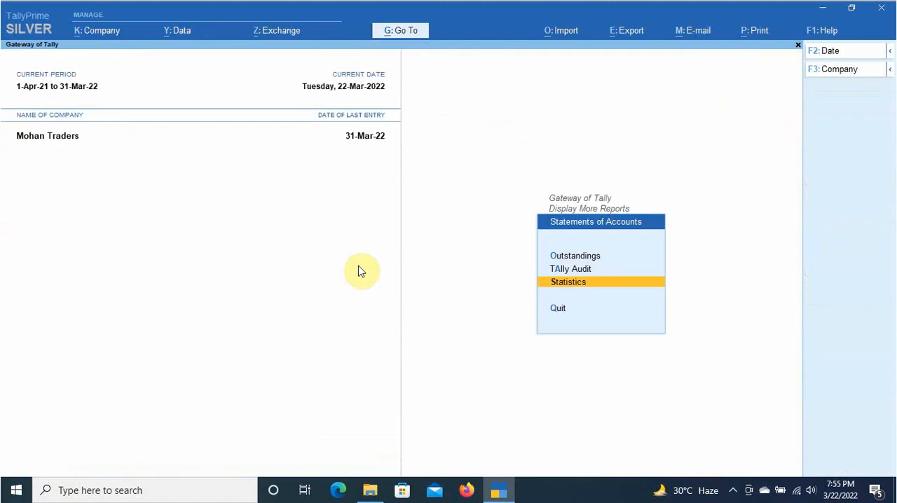